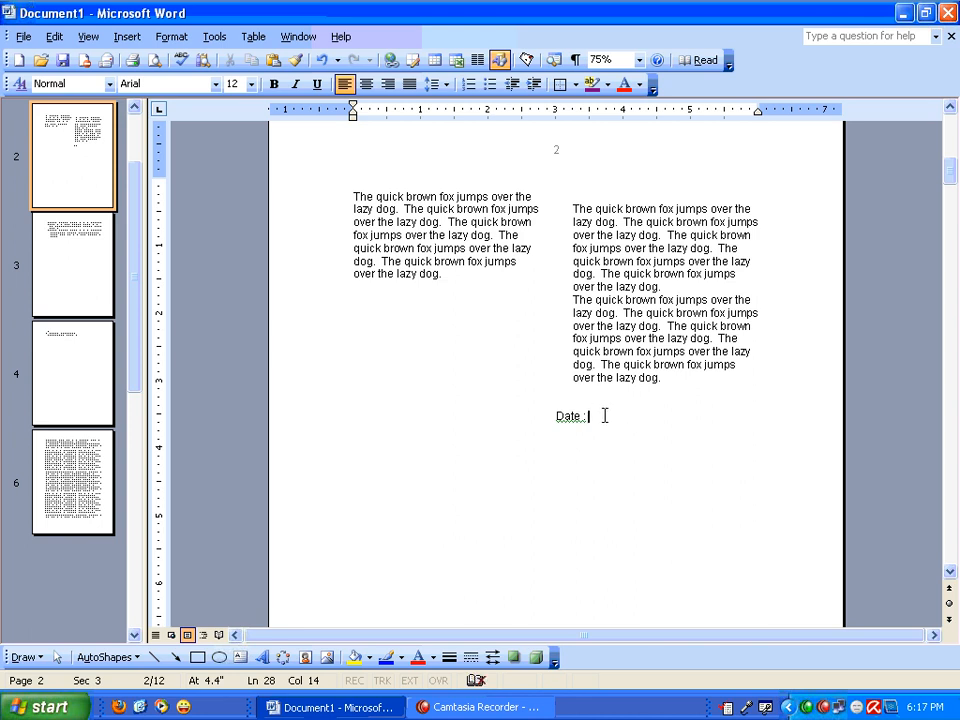
# Step: Insert the current date in the 5/20/10 format after the "Date :" label on page 2
pyautogui.click(128, 37)
pyautogui.click(180, 100)
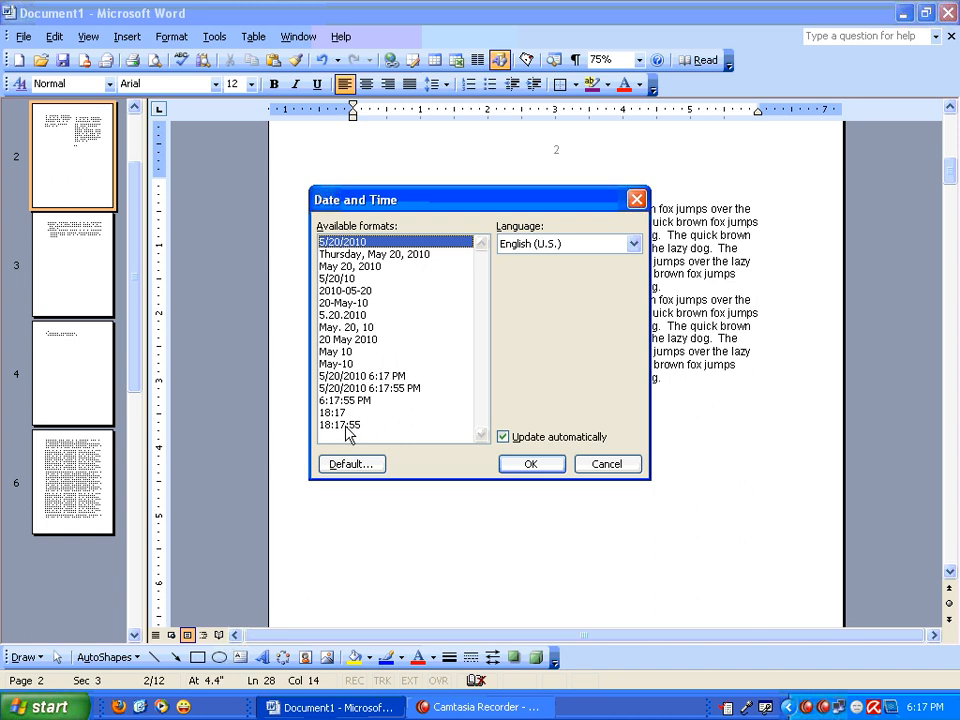
pyautogui.click(338, 277)
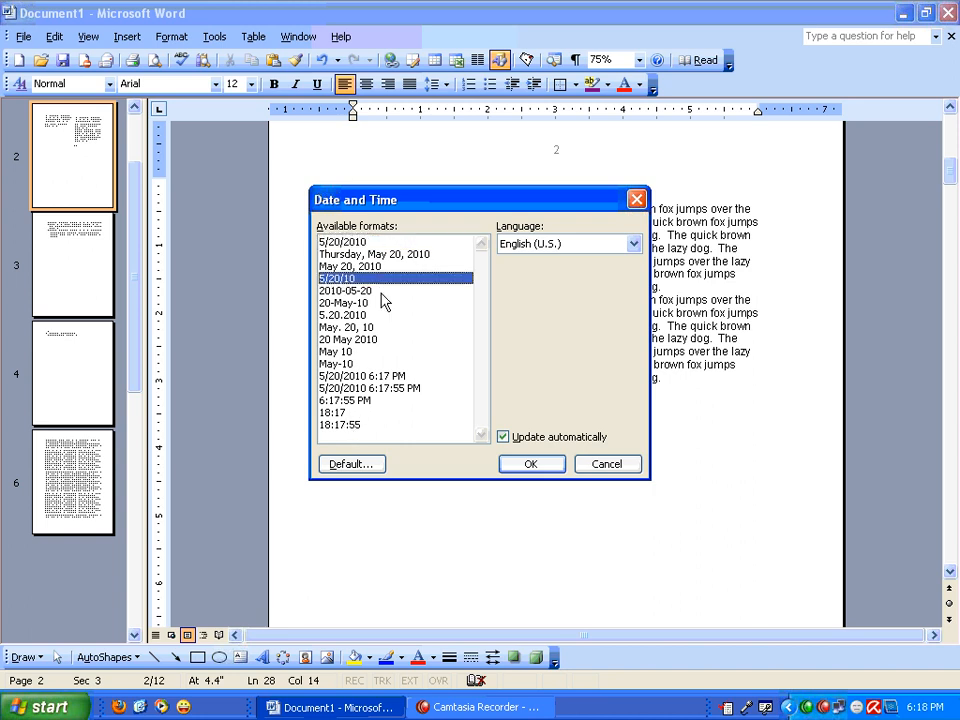
pyautogui.click(541, 466)
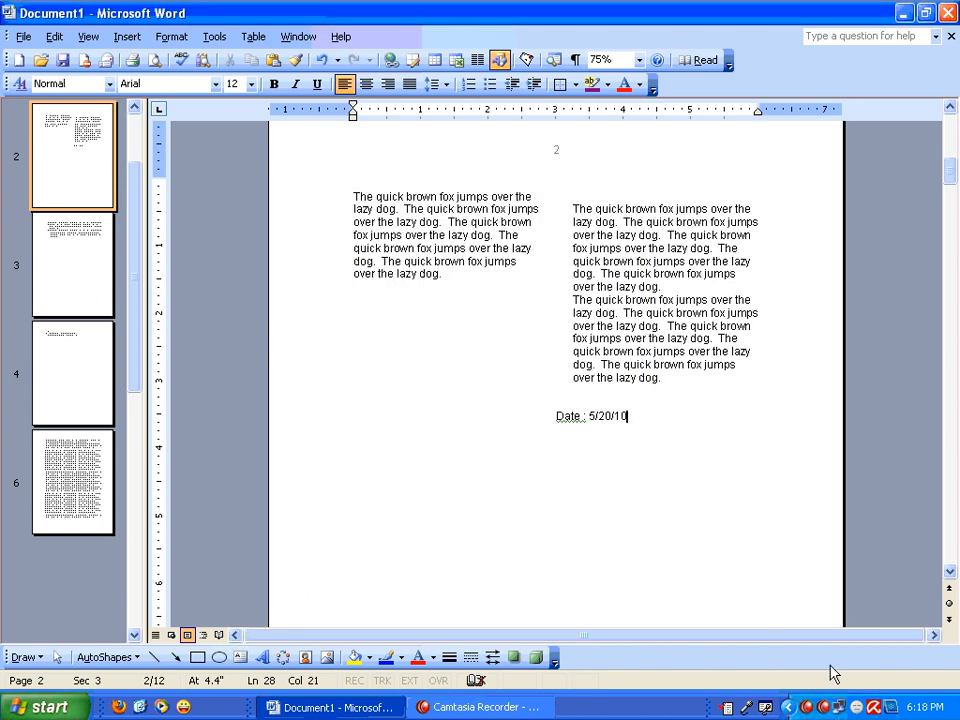
# Step: Insert the date in the "Thursday, May 20, 2010" format on an indented new line below the "Date :" line
pyautogui.press('Return')
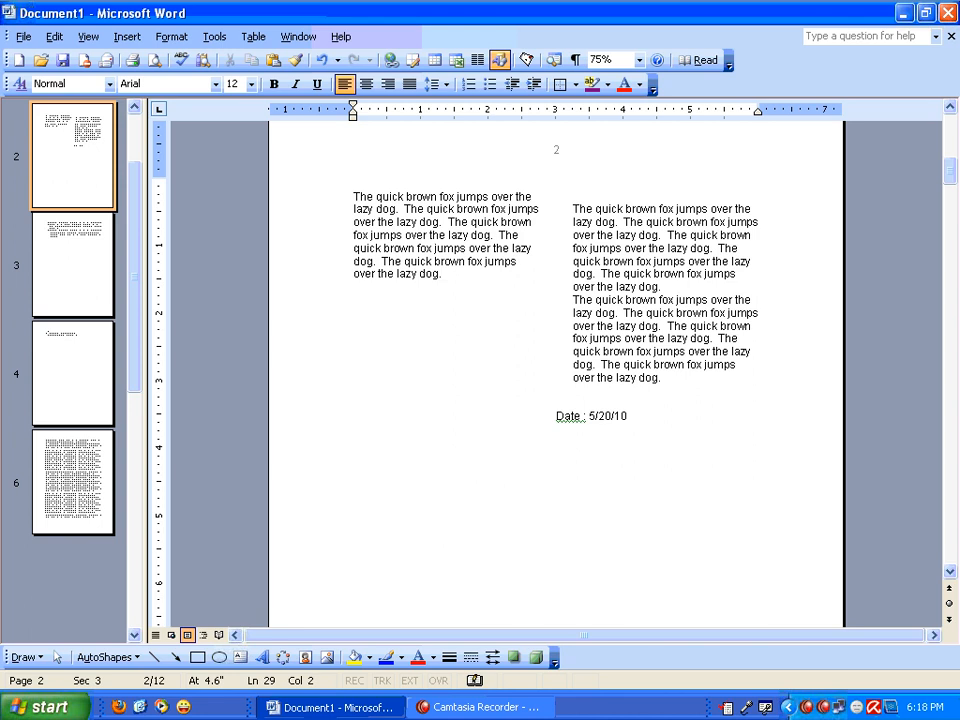
pyautogui.press('Tab')
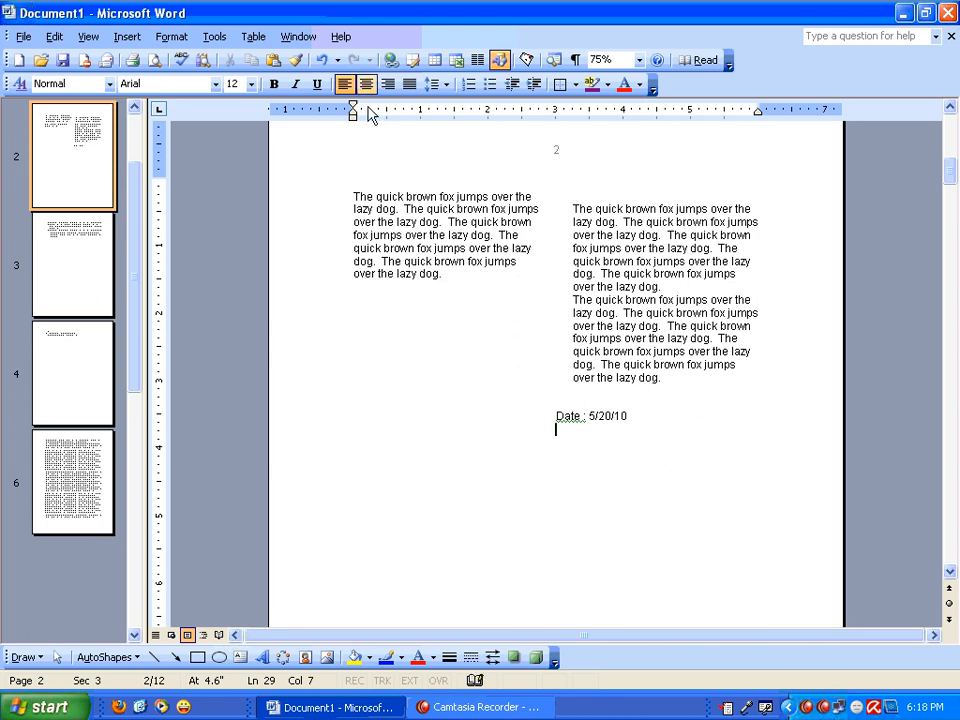
pyautogui.click(127, 37)
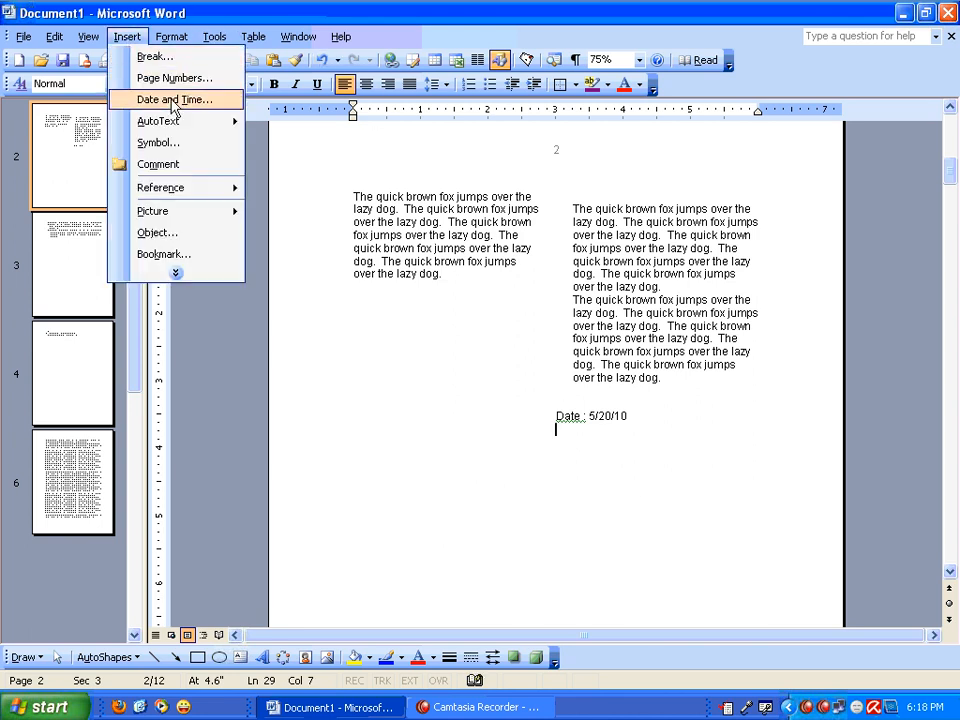
pyautogui.click(145, 96)
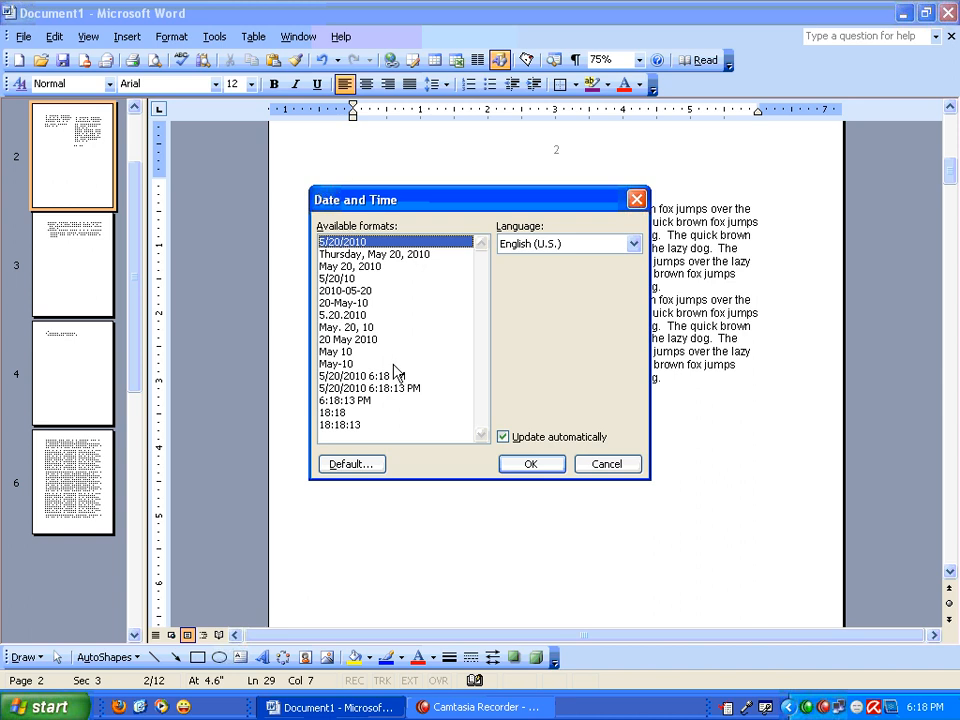
pyautogui.click(348, 255)
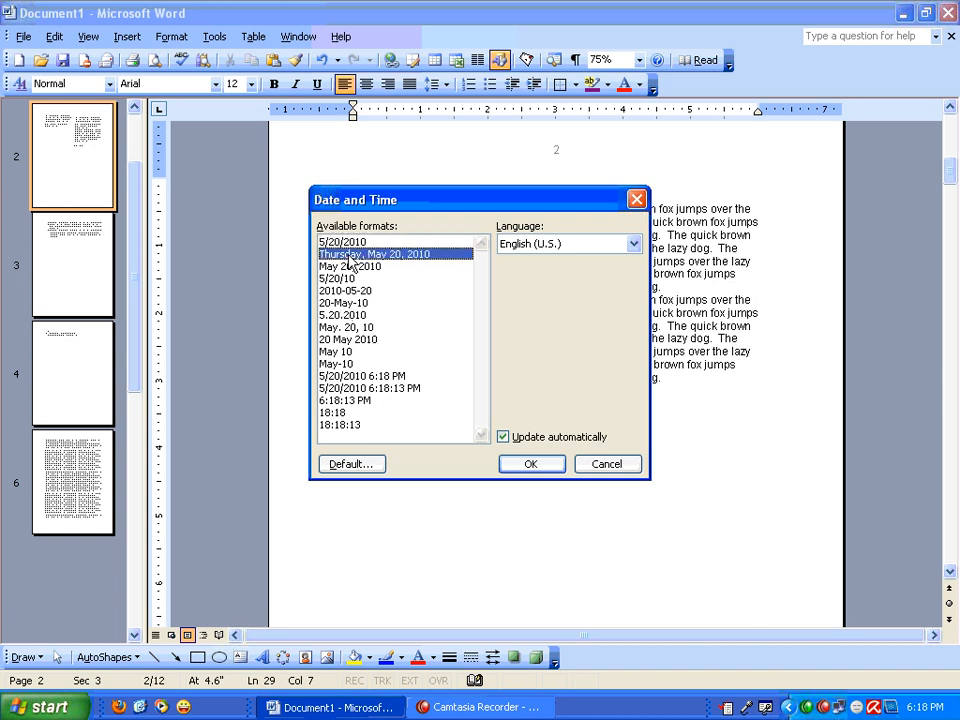
pyautogui.click(532, 464)
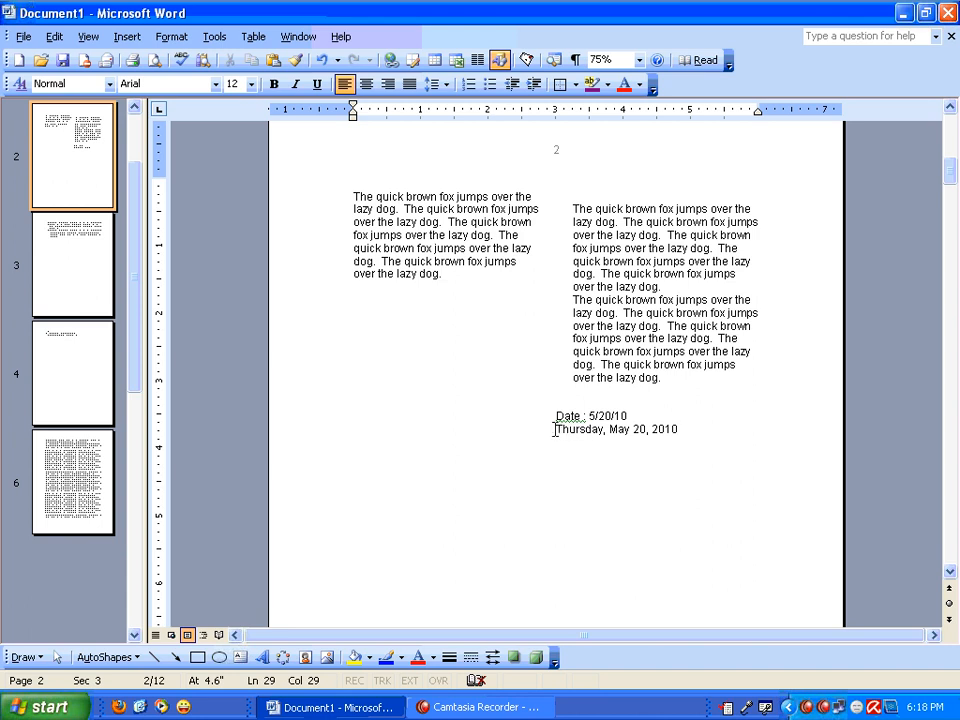
pyautogui.moveTo(553, 429); pyautogui.dragTo(604, 430)
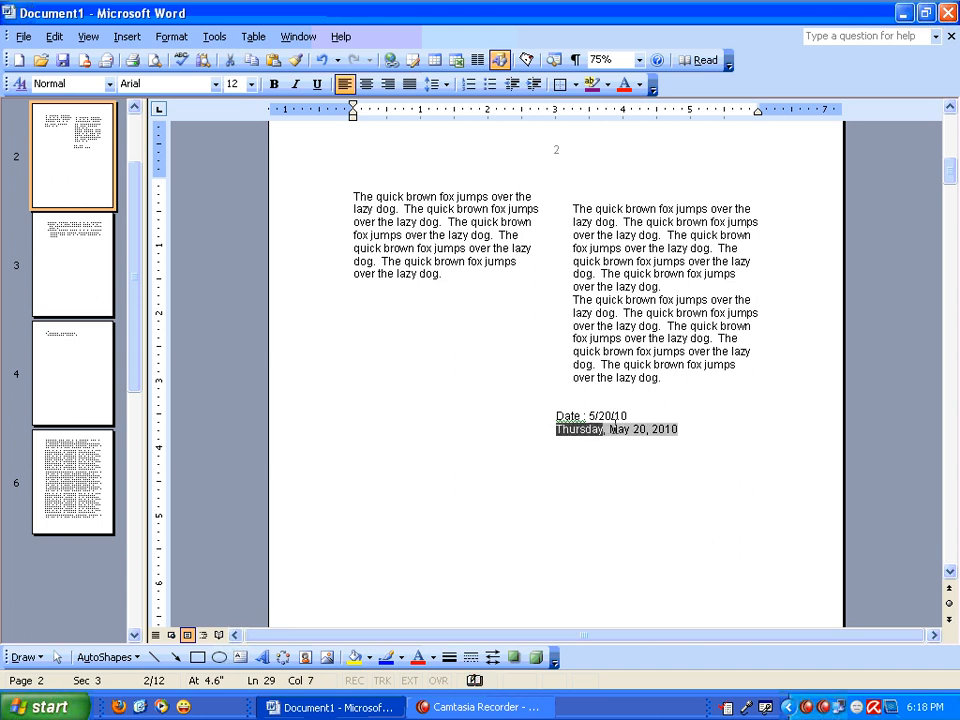
pyautogui.click(619, 428)
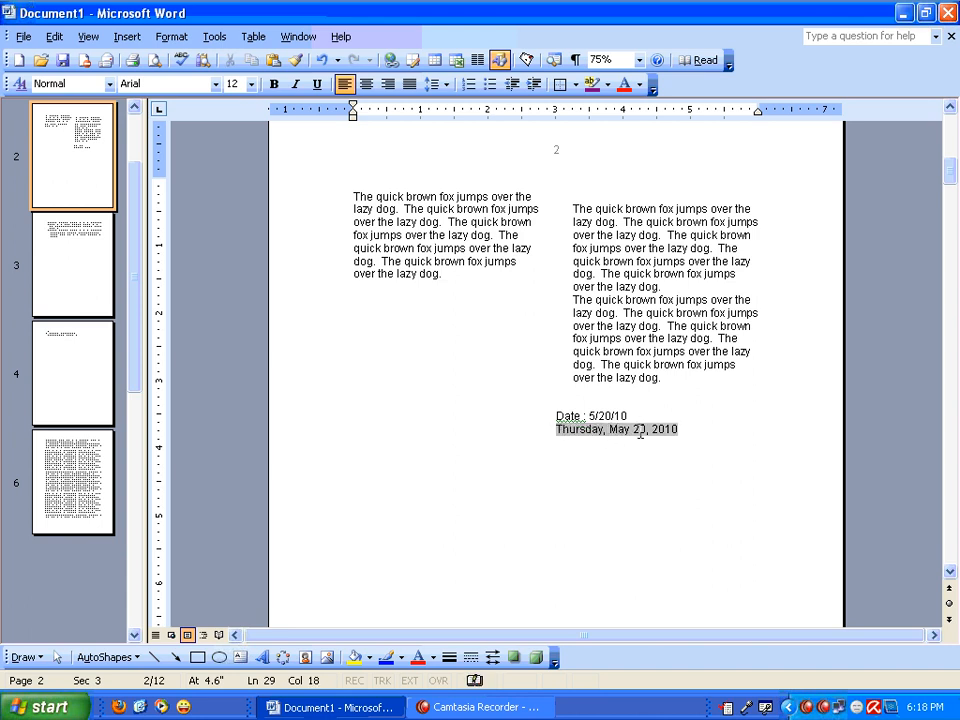
pyautogui.click(647, 429)
# Step: Insert the current time in the hours:minutes:seconds PM format, two lines below the long-format date
pyautogui.click(679, 430)
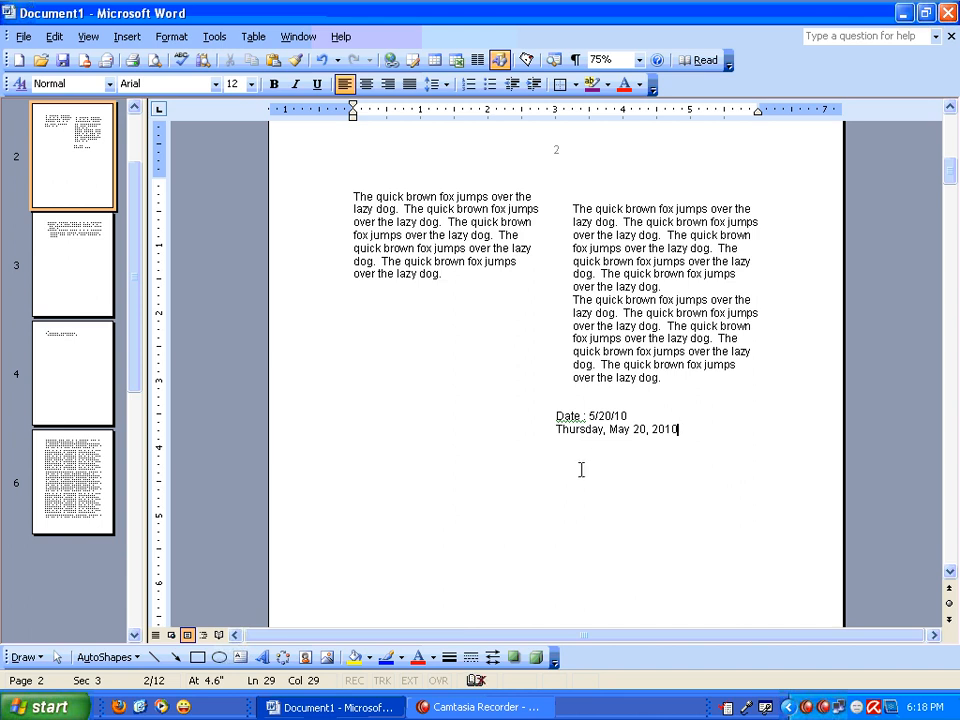
pyautogui.press('Return')
pyautogui.press('Return')
pyautogui.click(126, 37)
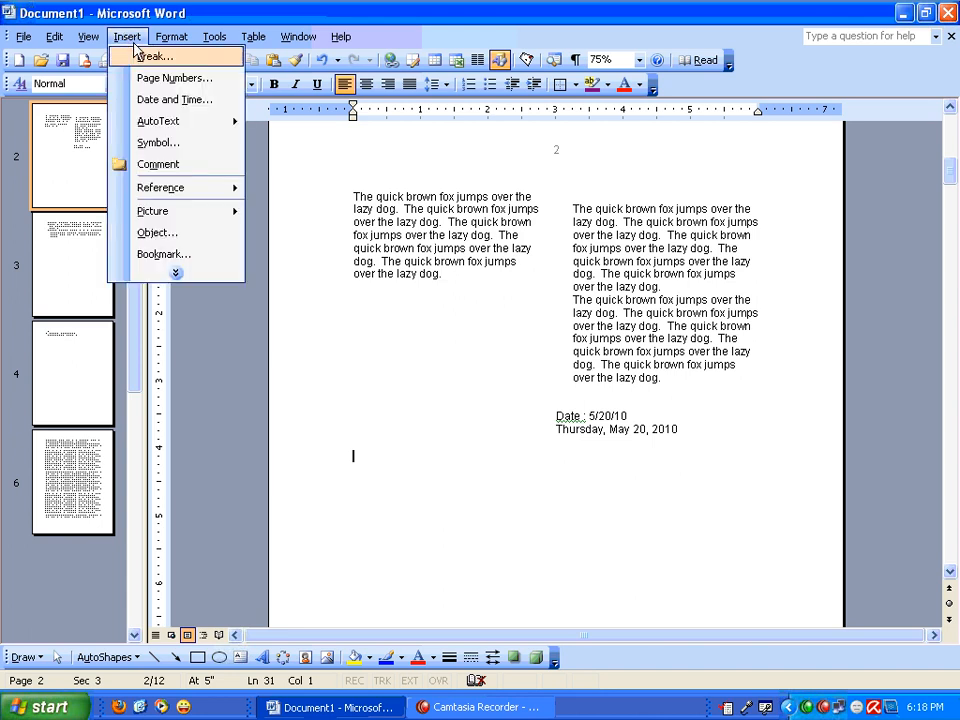
pyautogui.click(168, 100)
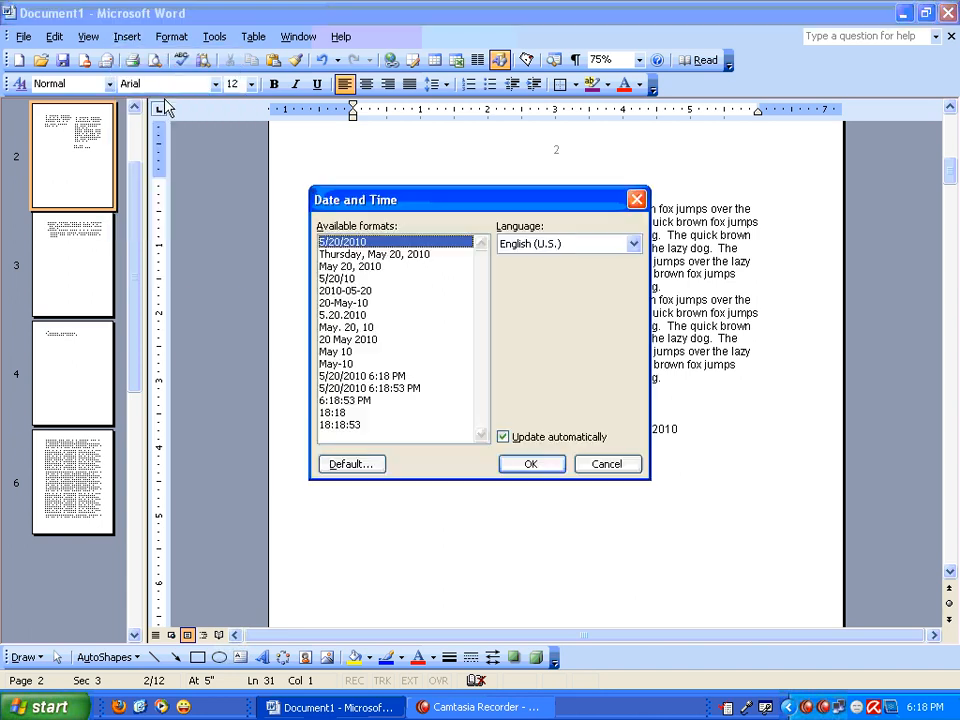
pyautogui.click(358, 400)
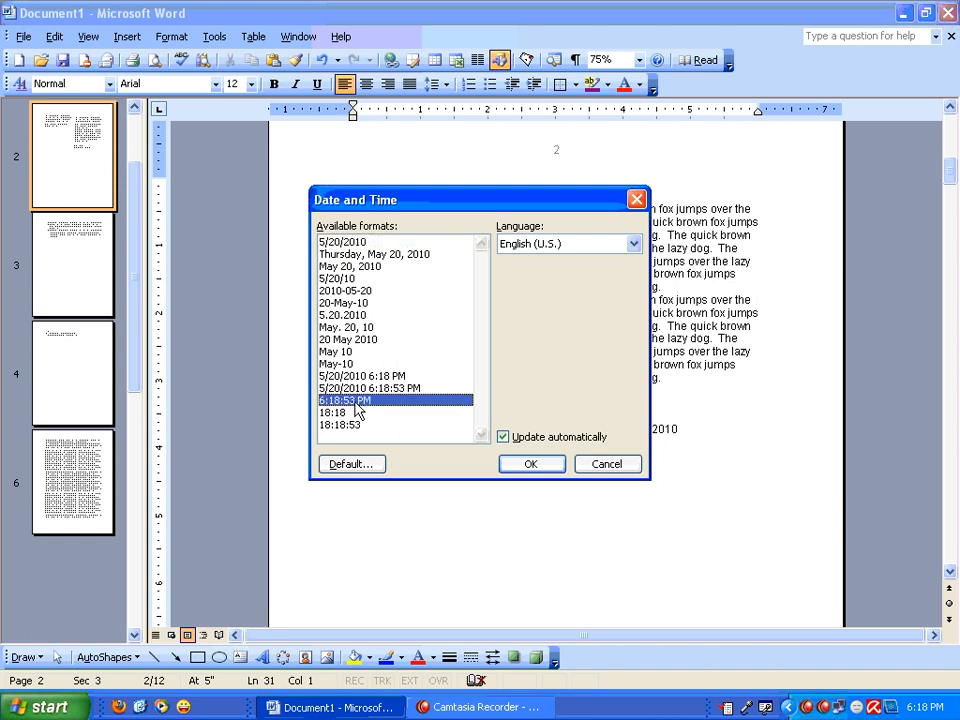
pyautogui.click(530, 464)
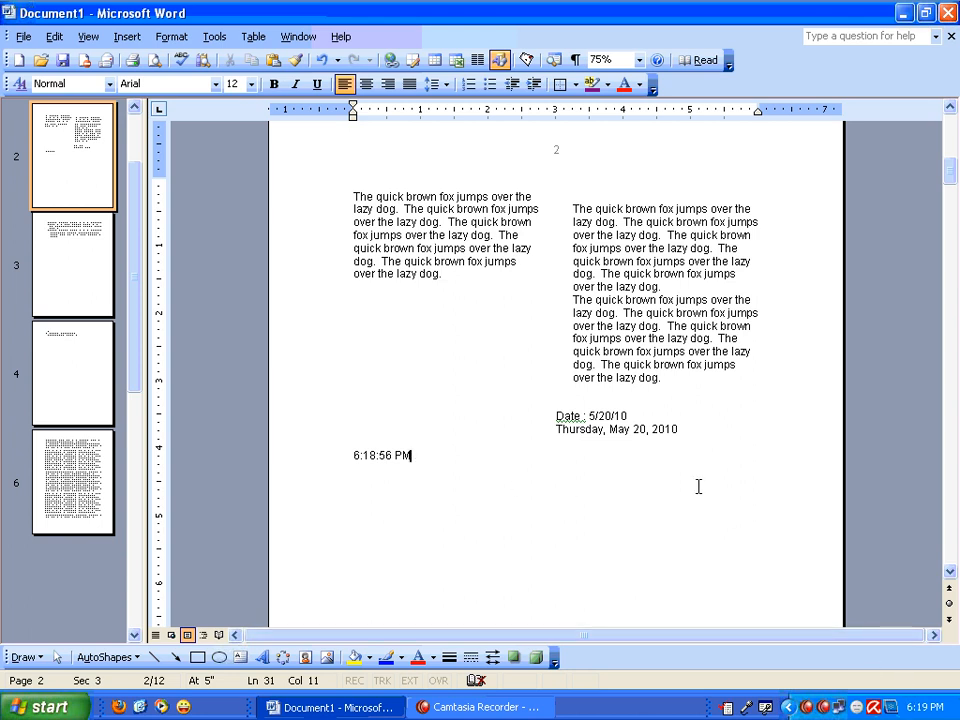
# Step: Insert the date in the 5/20/2010 format on a new line below the time, with automatic updating enabled
pyautogui.press('Return')
pyautogui.click(127, 36)
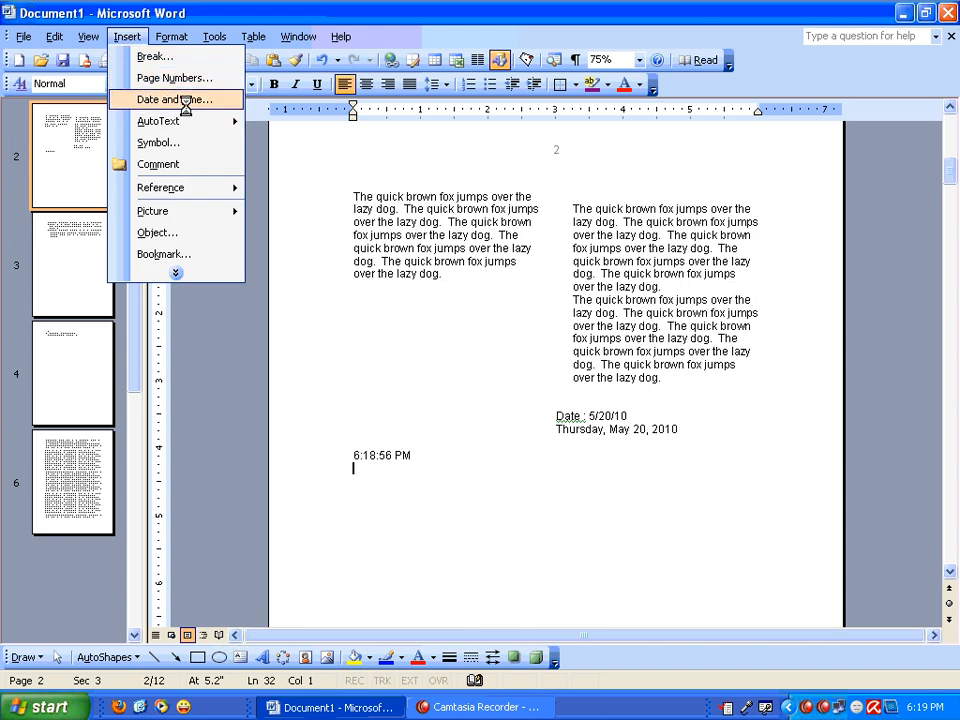
pyautogui.click(189, 100)
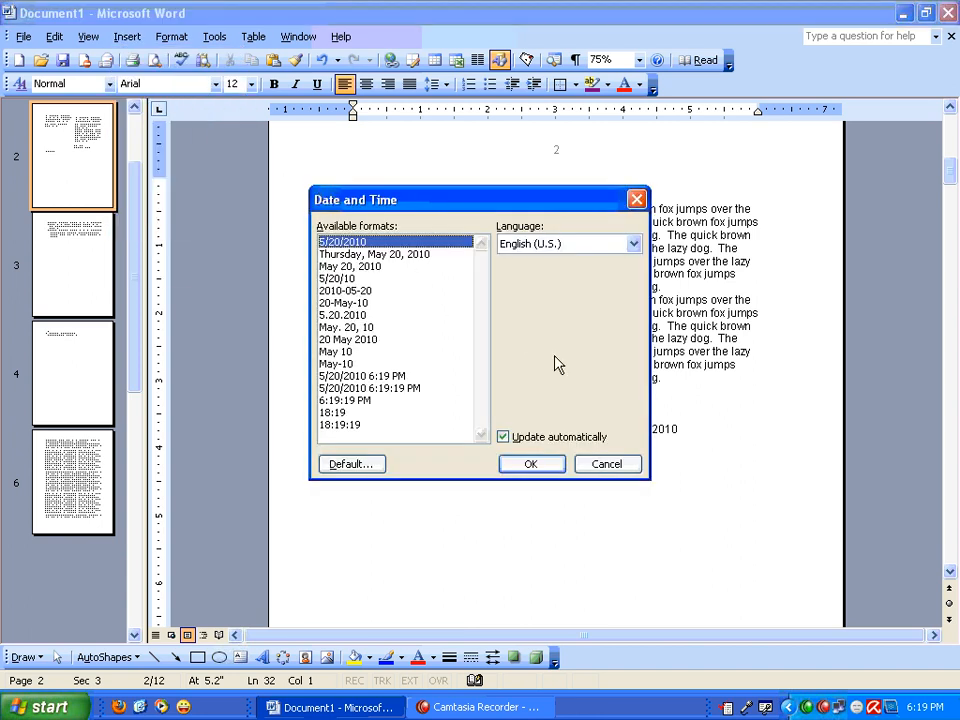
pyautogui.click(524, 437)
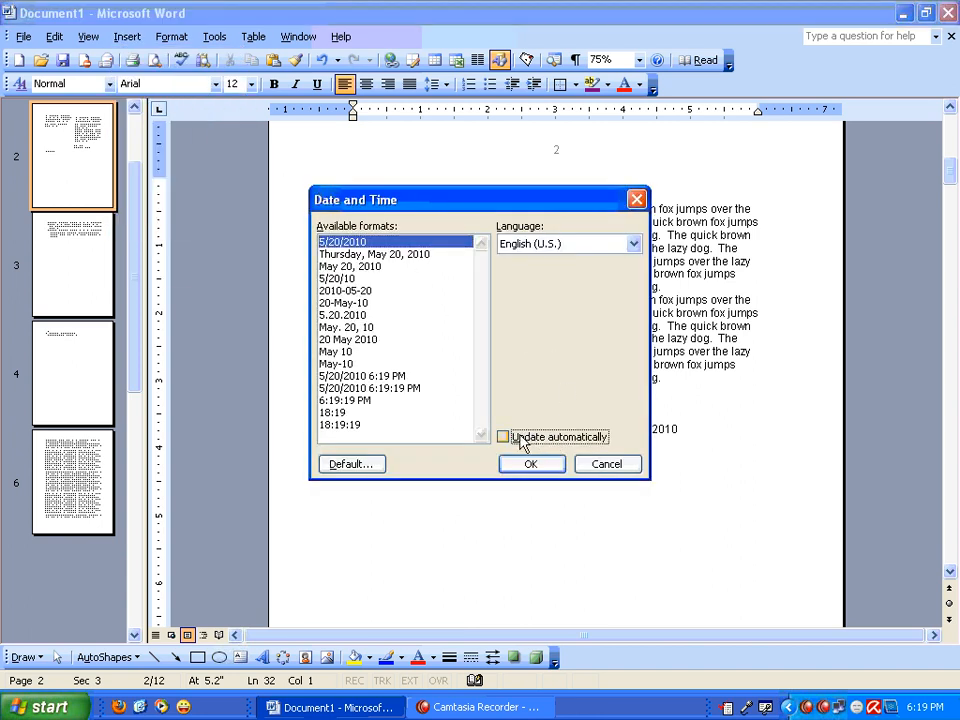
pyautogui.click(520, 436)
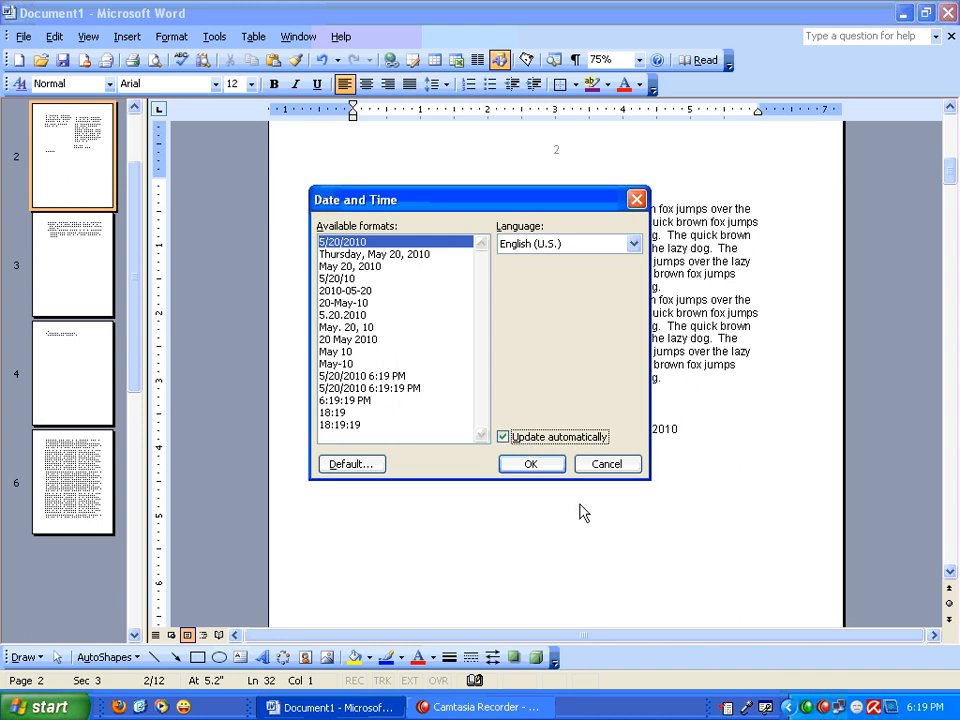
pyautogui.click(540, 466)
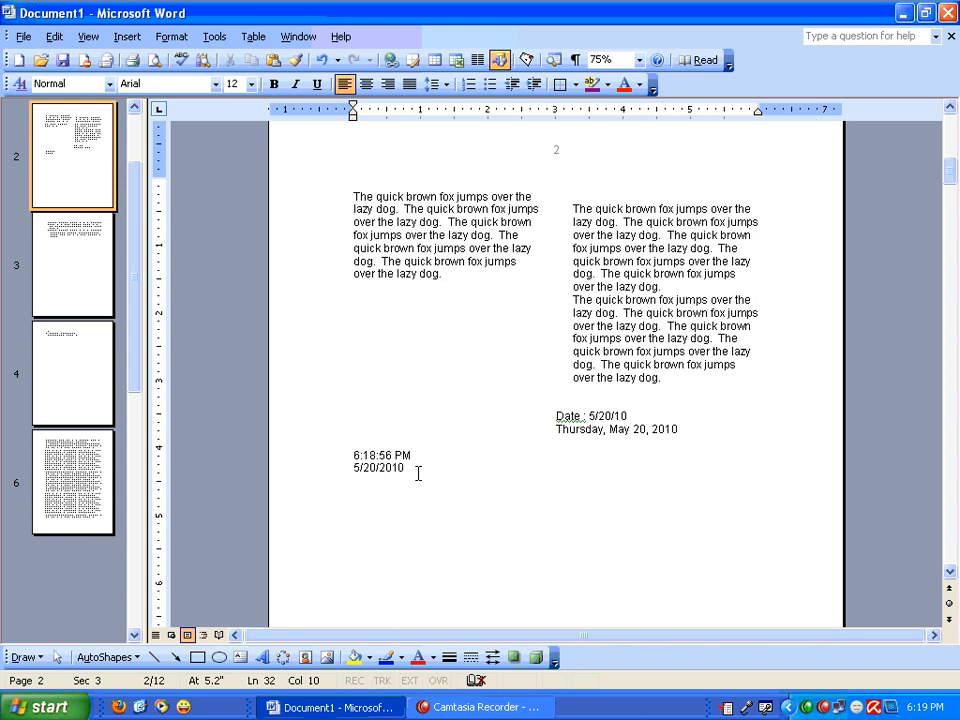
pyautogui.moveTo(354, 205); pyautogui.dragTo(426, 209)
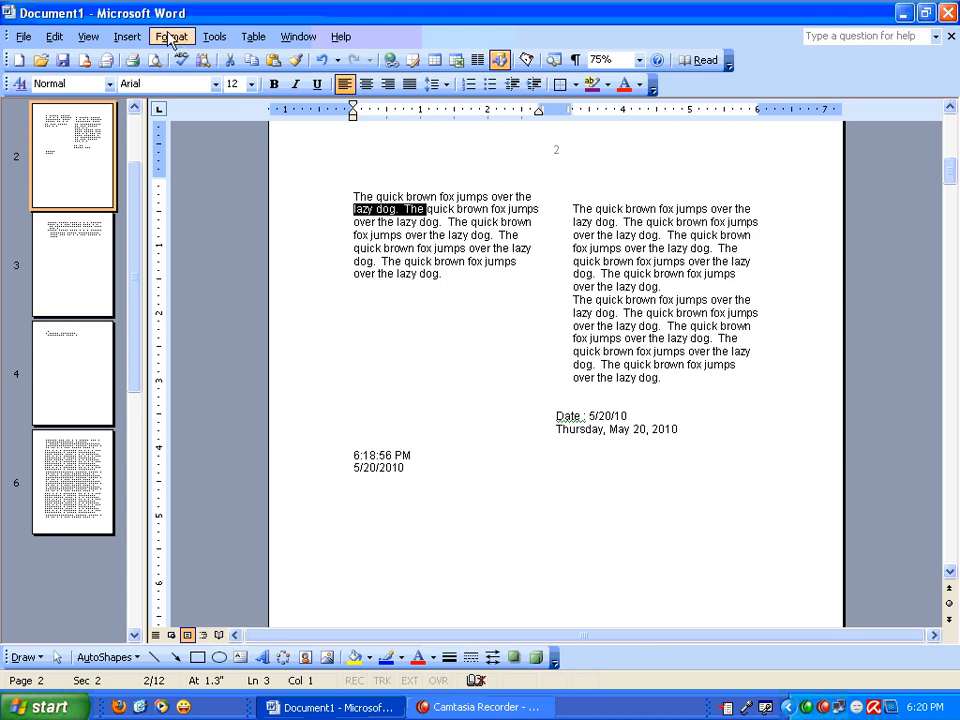
pyautogui.click(129, 37)
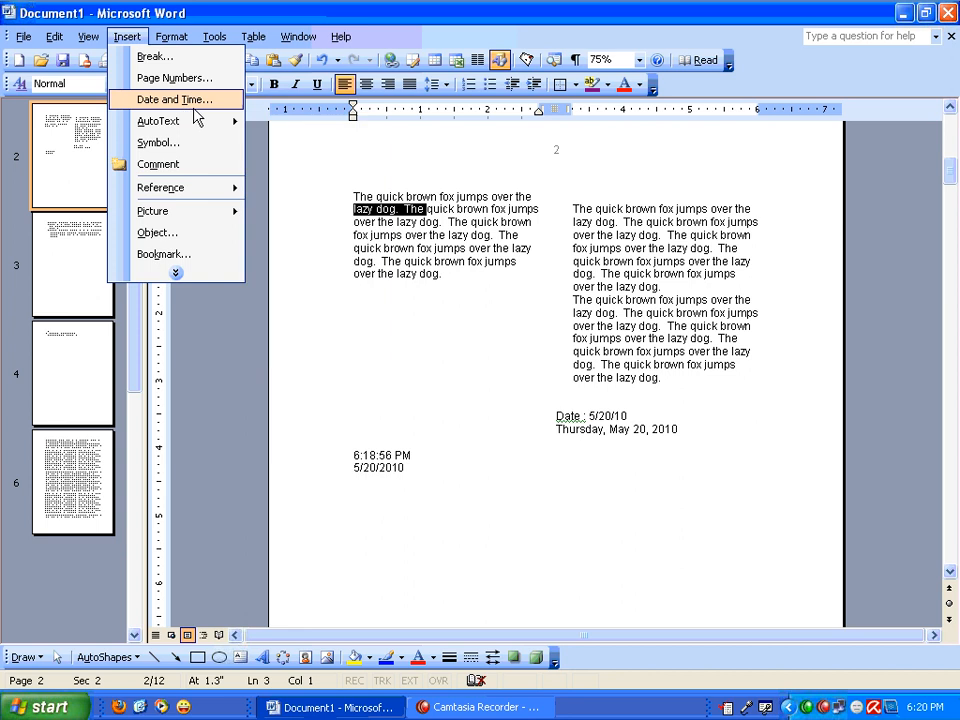
pyautogui.click(195, 104)
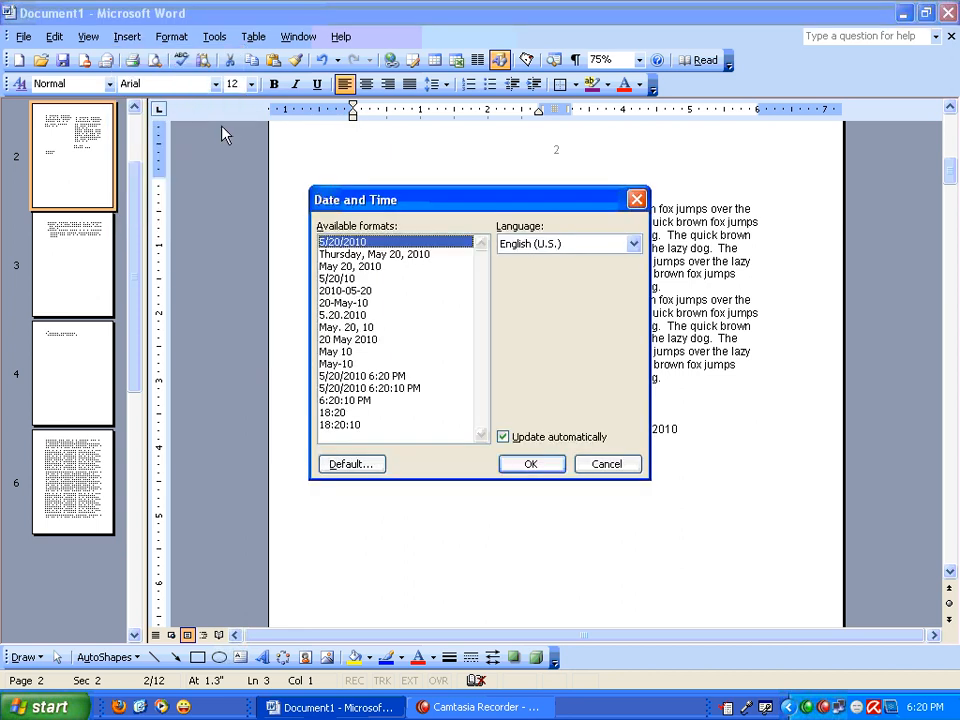
pyautogui.click(370, 413)
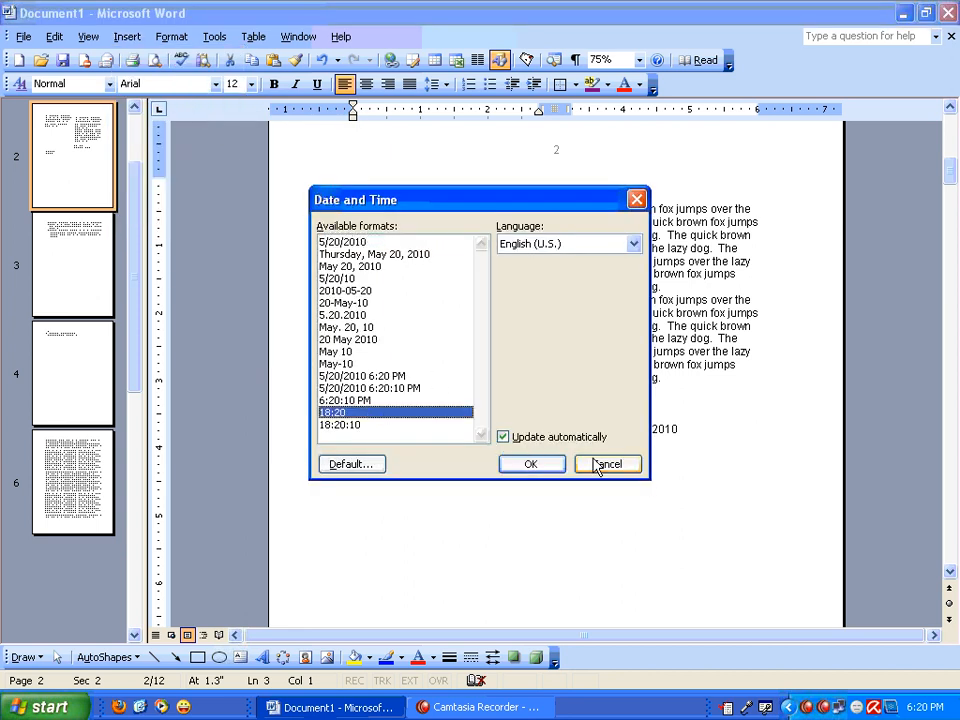
pyautogui.click(503, 437)
pyautogui.click(600, 464)
pyautogui.moveTo(435, 467); pyautogui.dragTo(334, 478)
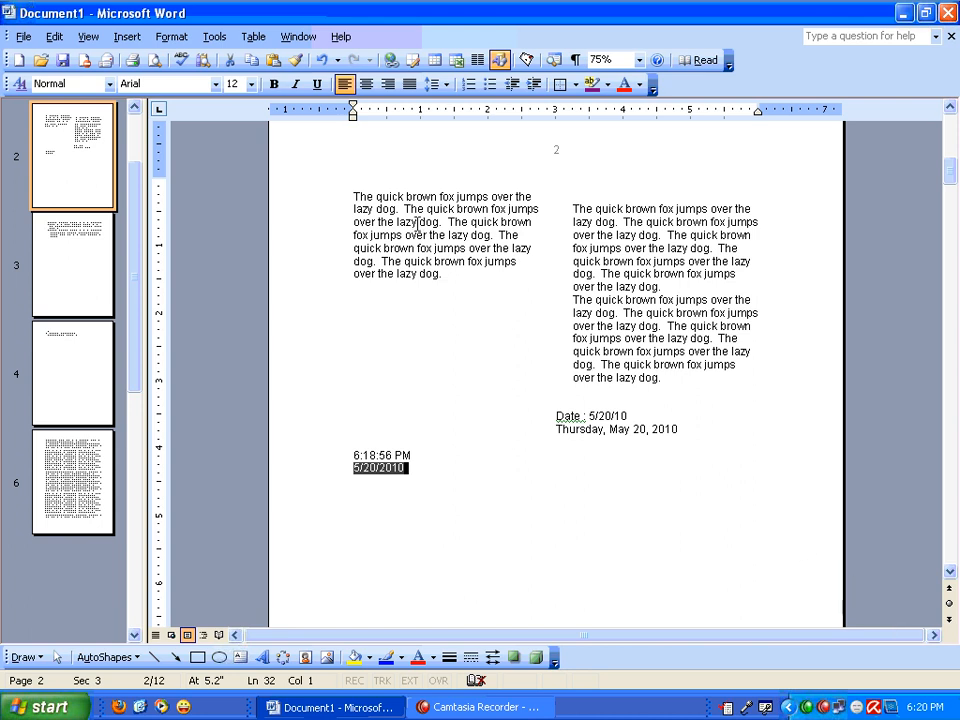
pyautogui.click(418, 478)
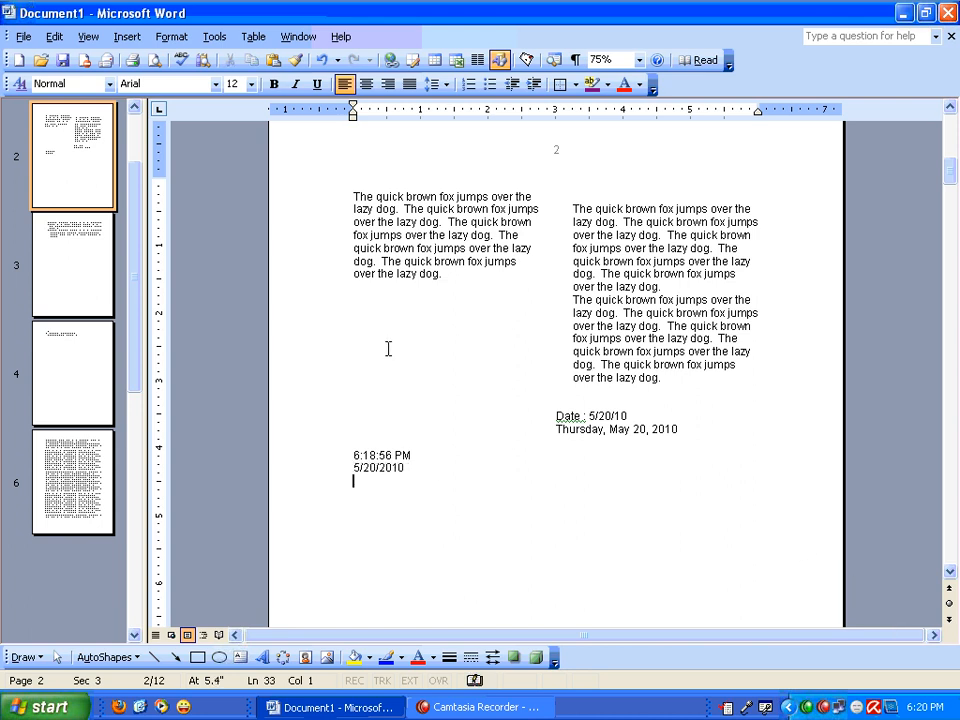
pyautogui.moveTo(353, 197); pyautogui.dragTo(380, 200)
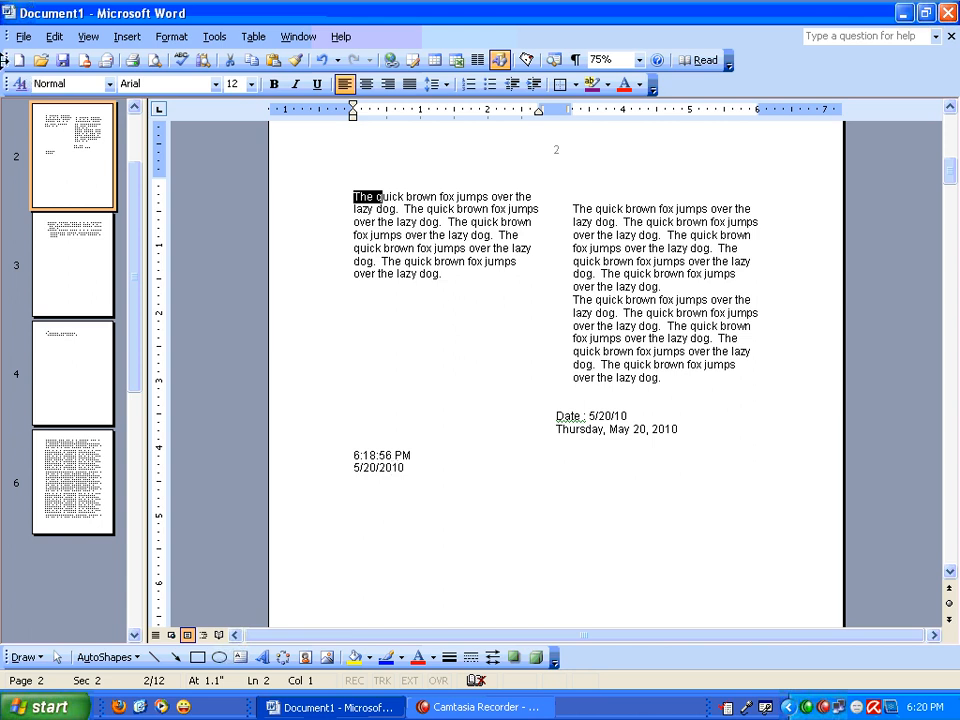
pyautogui.click(125, 37)
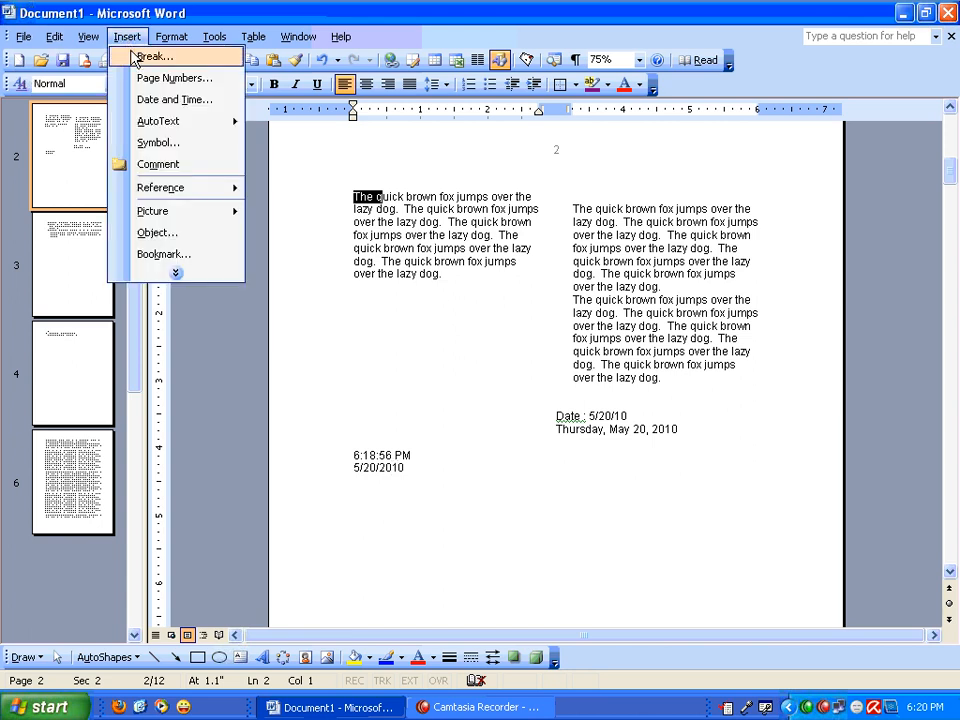
pyautogui.click(186, 271)
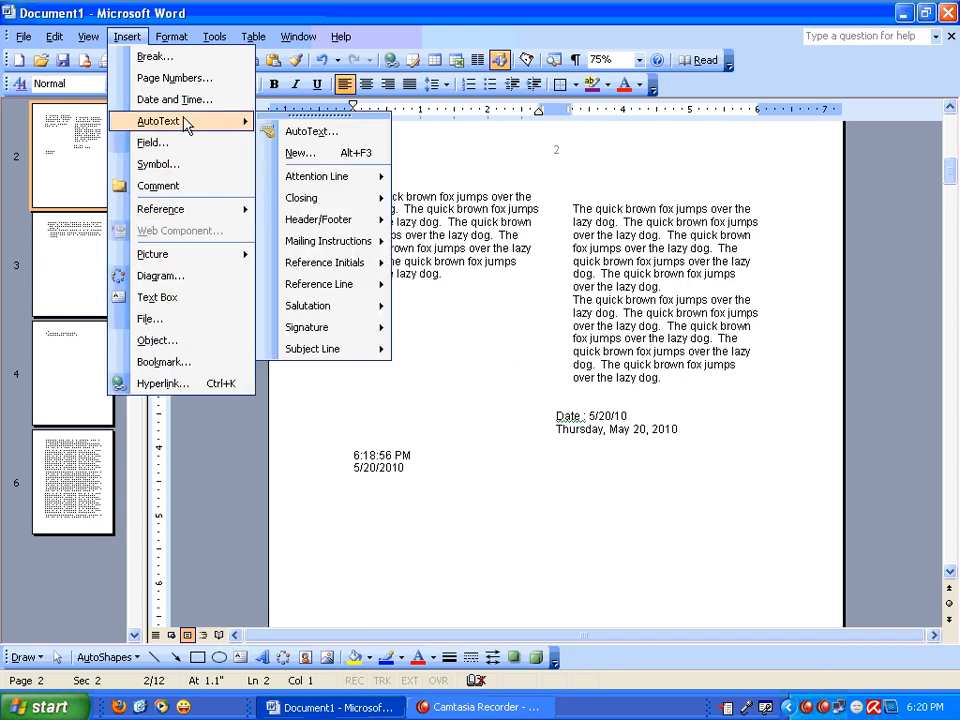
pyautogui.click(474, 403)
# Step: Create a new blank document and write "To ," with "The principal" two lines below, indented by four tab stops
pyautogui.click(16, 60)
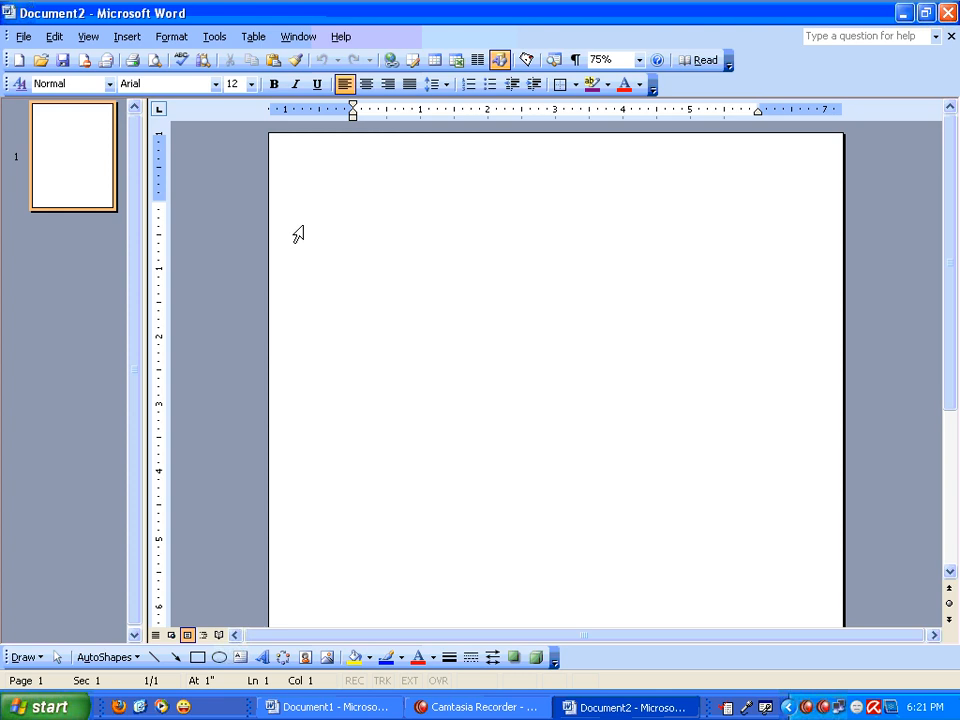
pyautogui.write('to ,')
pyautogui.press('Return')
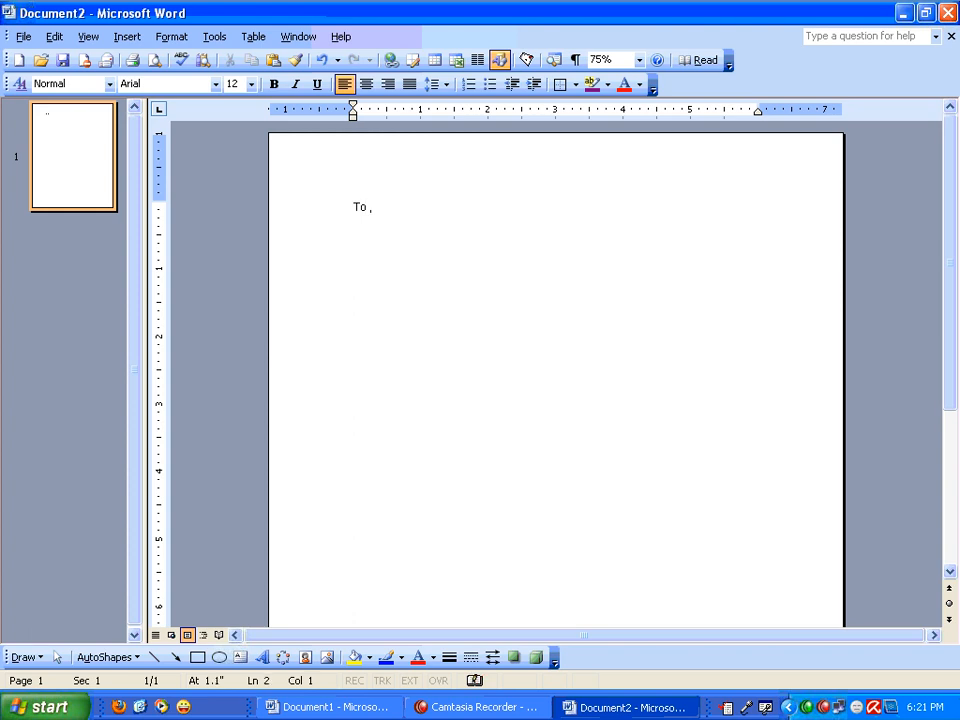
pyautogui.press('Return')
pyautogui.press('Tab')
pyautogui.press('Tab')
pyautogui.press('Tab')
pyautogui.press('Tab')
pyautogui.write('1he principal')
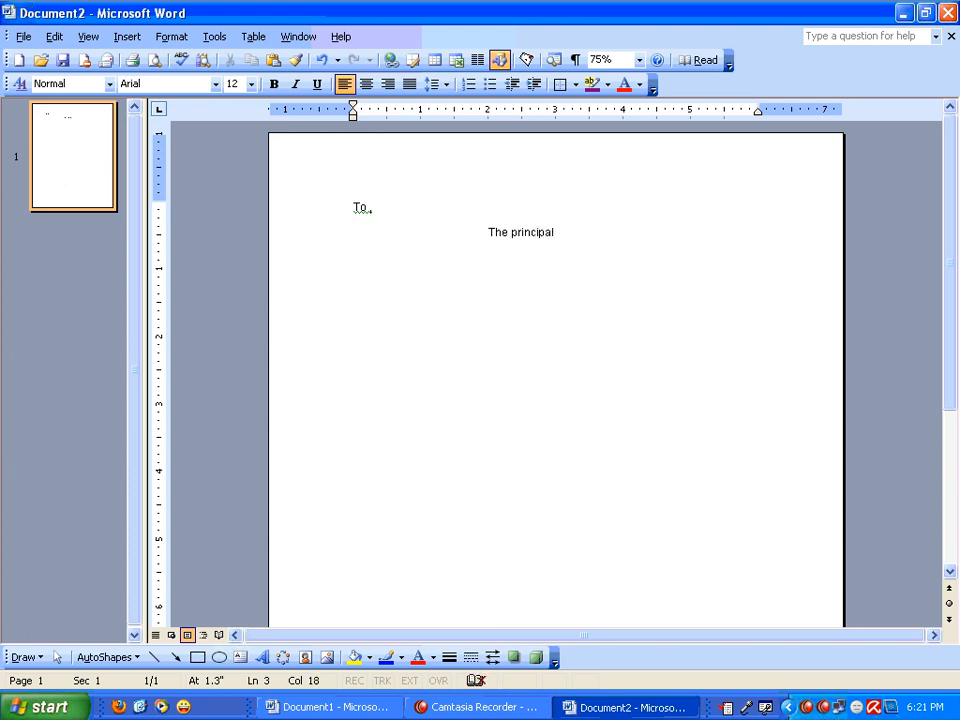
pyautogui.write(',')
pyautogui.press('Return')
pyautogui.press('BackSpace')
pyautogui.press('BackSpace')
pyautogui.press('BackSpace')
pyautogui.press('Return')
pyautogui.press('BackSpace')
pyautogui.write('l')
# Step: Add "MCCM" aligned under "The principal" and "PESHAWAR." at the left margin on the line after it
pyautogui.press('Return')
pyautogui.press('Tab')
pyautogui.press('Tab')
pyautogui.press('Tab')
pyautogui.press('Tab')
pyautogui.write('MCCM')
pyautogui.press('Return')
pyautogui.write('PESHA')
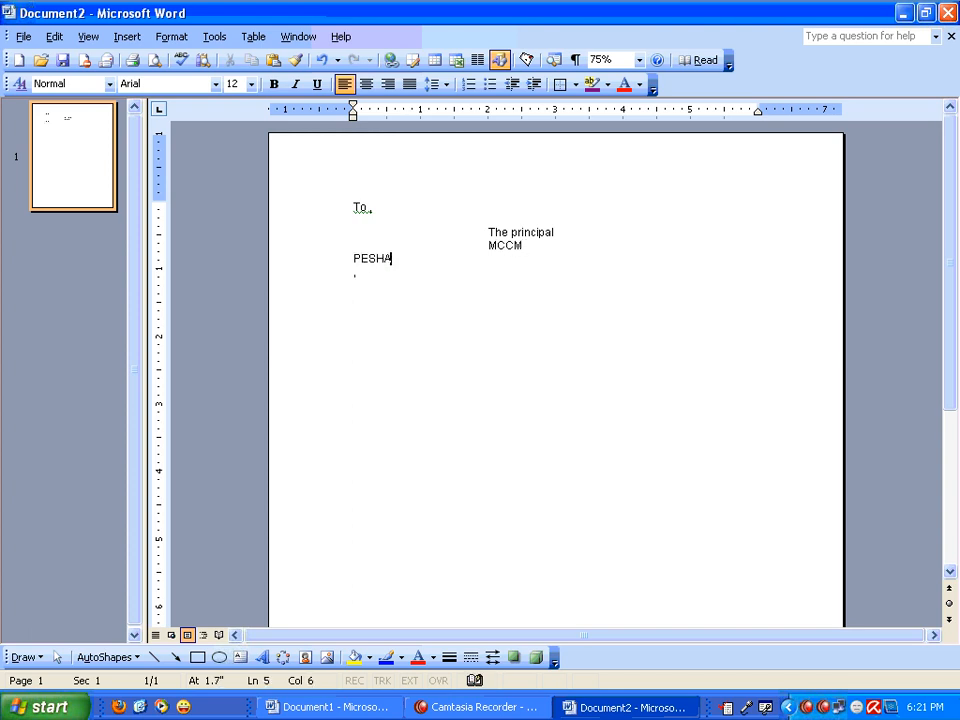
pyautogui.write('WAR.')
pyautogui.press('Return')
pyautogui.press('Left')
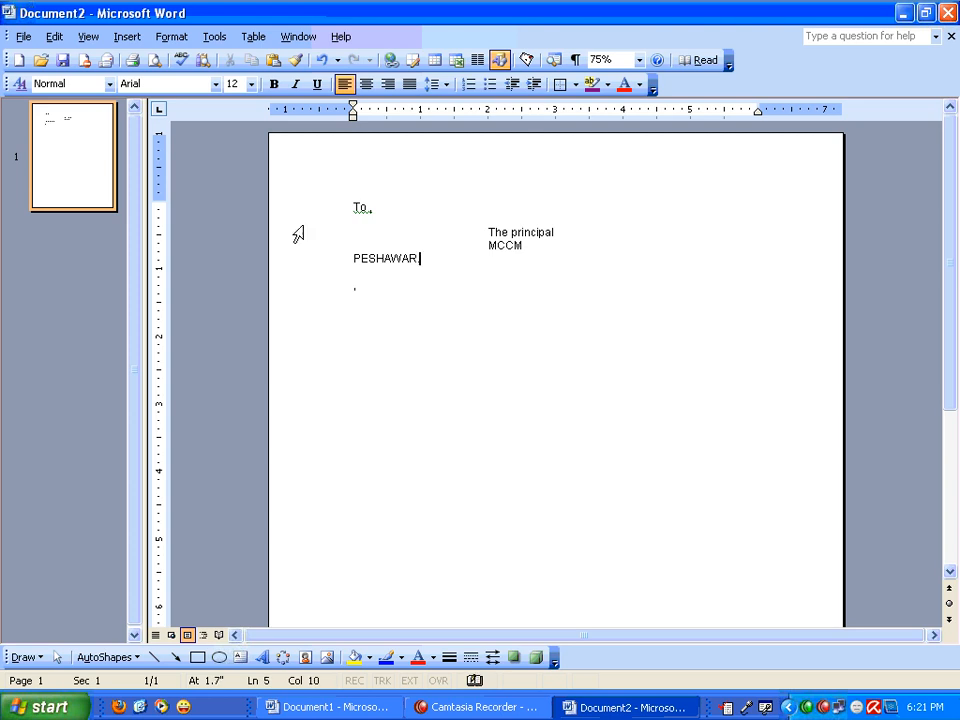
# Step: Indent the "PESHAWAR." line by four tab stops so it aligns under "MCCM"
pyautogui.press('Left')
pyautogui.press('Left')
pyautogui.press('Left')
pyautogui.press('Left')
pyautogui.press('Left')
pyautogui.press('Left')
pyautogui.press('Left')
pyautogui.press('Left')
pyautogui.press('Left')
pyautogui.press('Tab')
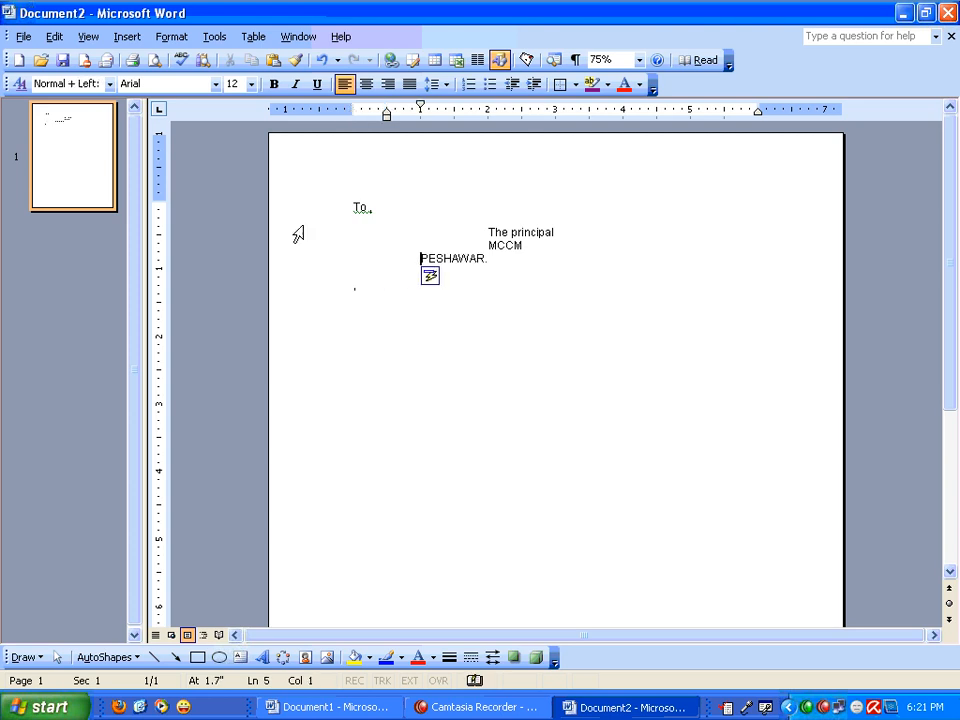
pyautogui.press('Tab')
# Step: Insert the "Subject:" AutoText entry at the left margin below "PESHAWAR." and complete it with "APPLICATION FOR" and a long underscore blank
pyautogui.press('End')
pyautogui.press('Return')
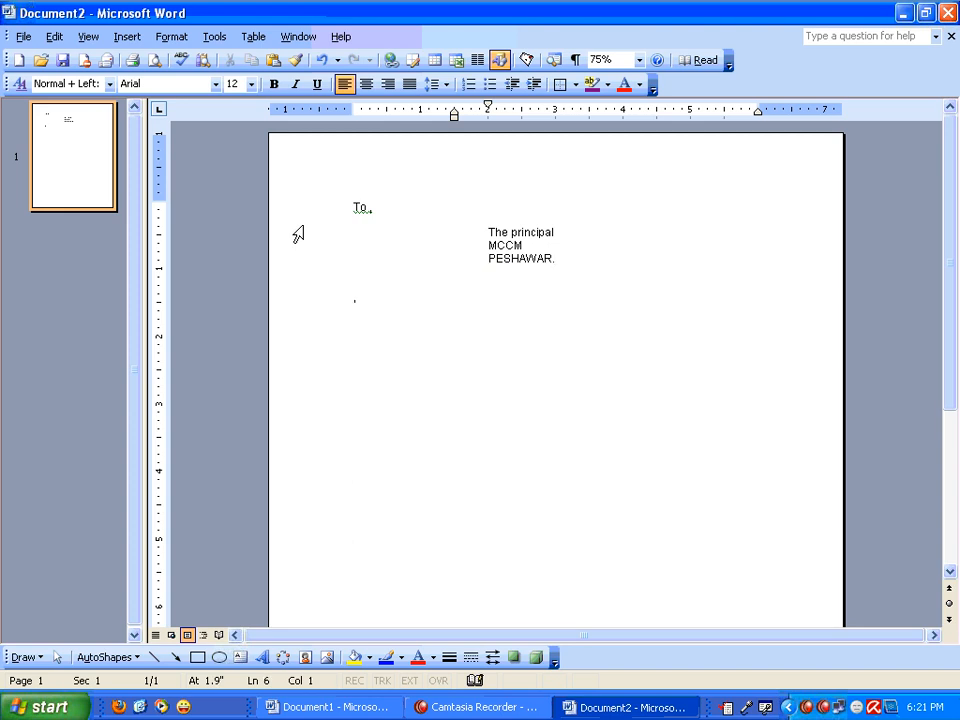
pyautogui.press('BackSpace')
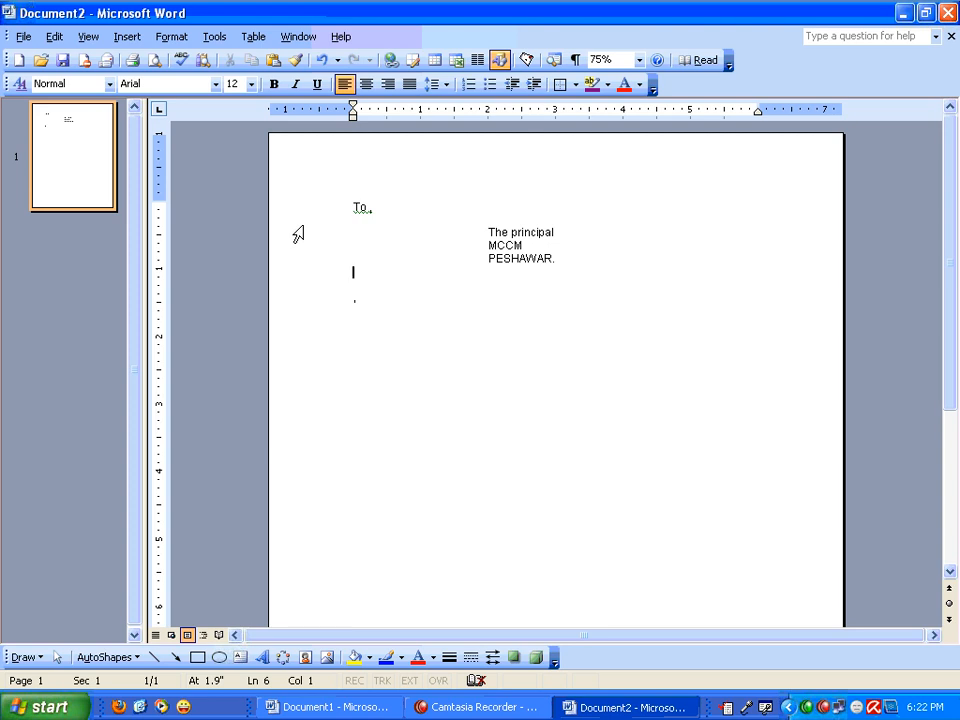
pyautogui.click(127, 37)
pyautogui.moveTo(177, 127)
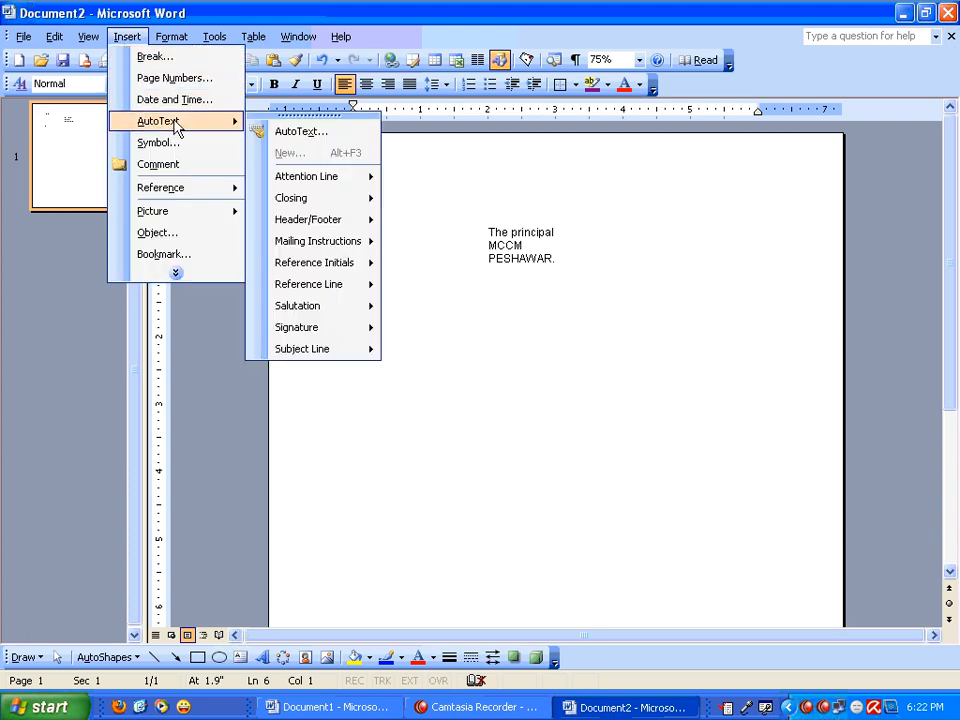
pyautogui.moveTo(325, 356)
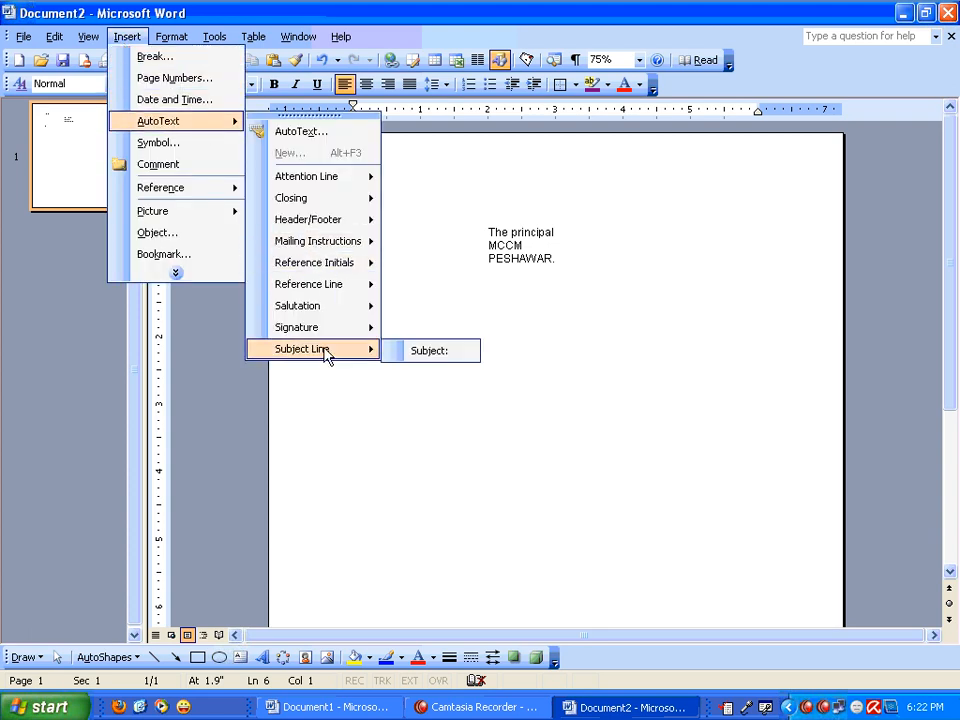
pyautogui.click(405, 352)
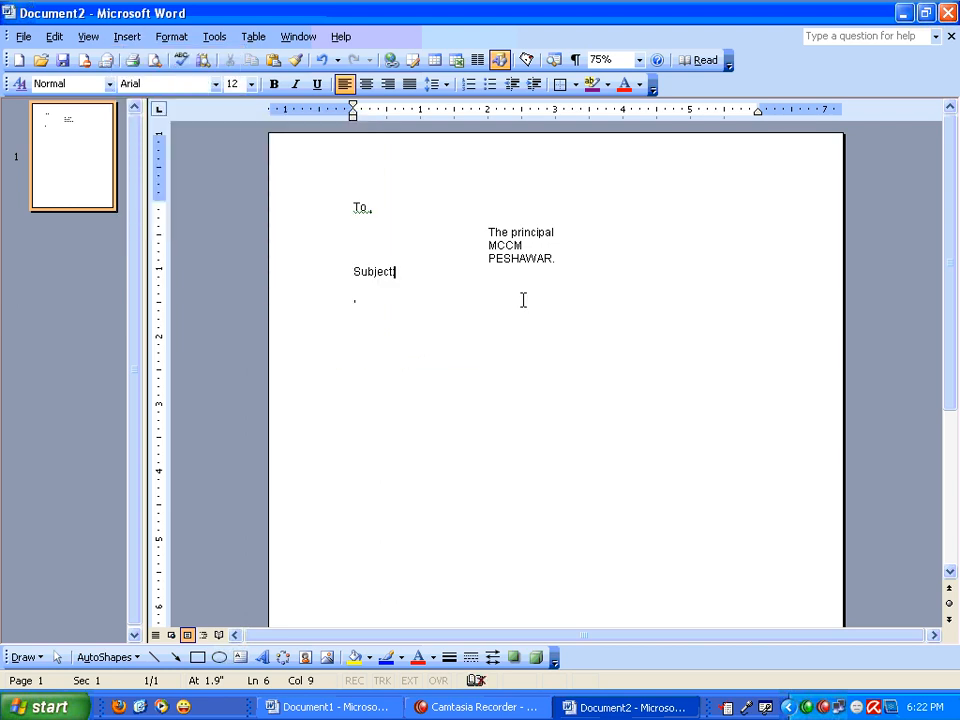
pyautogui.write('APPLICATION')
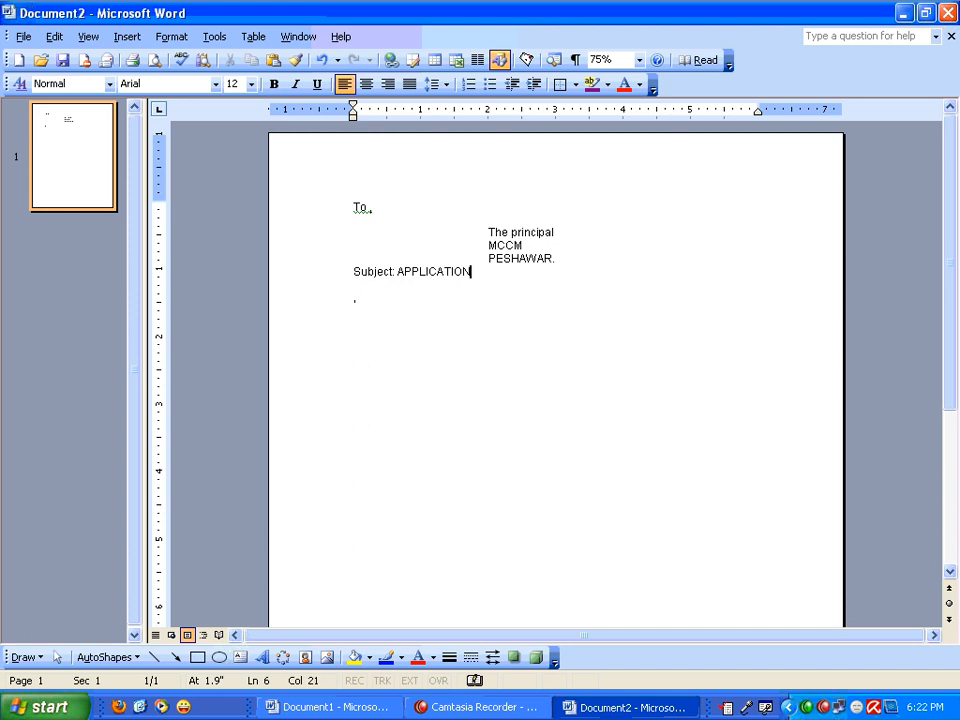
pyautogui.write(' FOR __________________________')
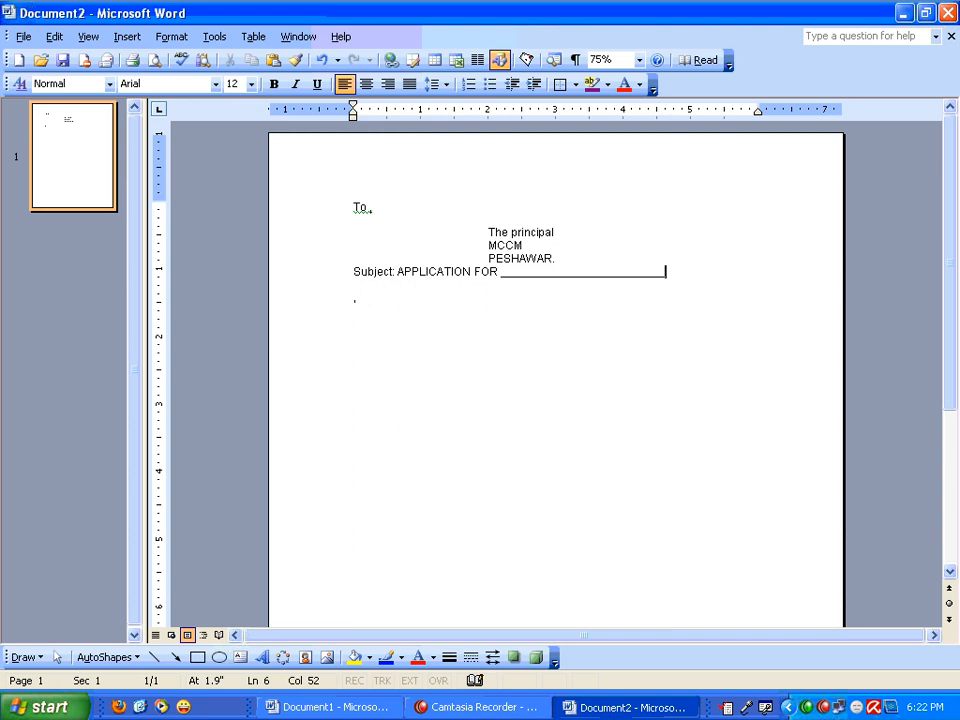
# Step: Add a new line after the subject line, then make the whole subject line bold and italic
pyautogui.press('Return')
pyautogui.write('\\')
pyautogui.press('BackSpace')
pyautogui.moveTo(353, 272); pyautogui.dragTo(617, 283)
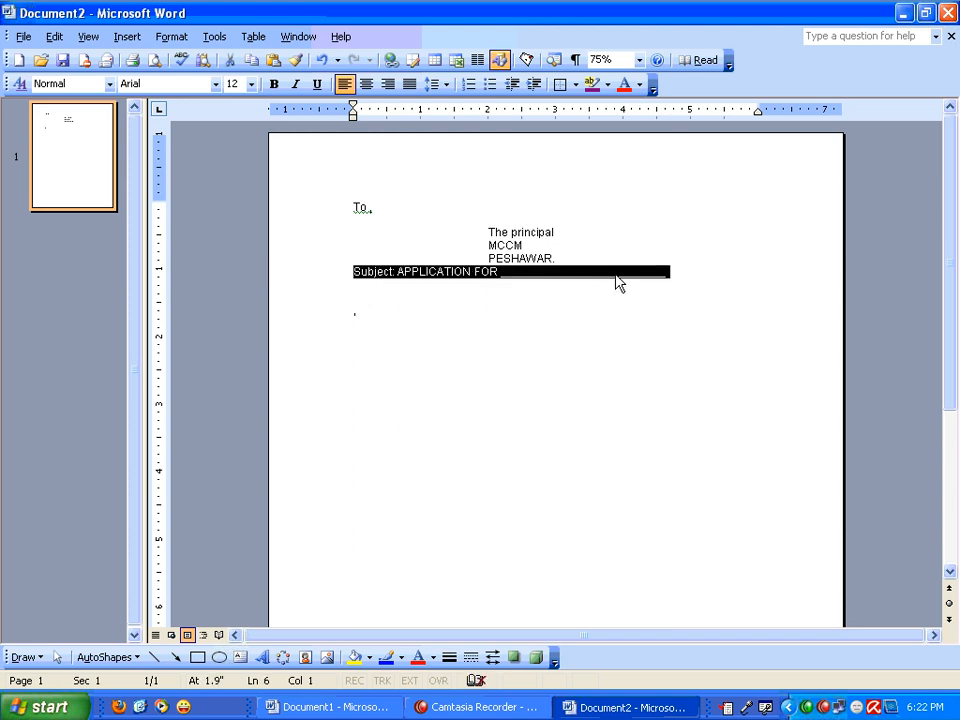
pyautogui.hotkey('ctrl', 'b')
pyautogui.hotkey('ctrl', 'i')
pyautogui.click(523, 300)
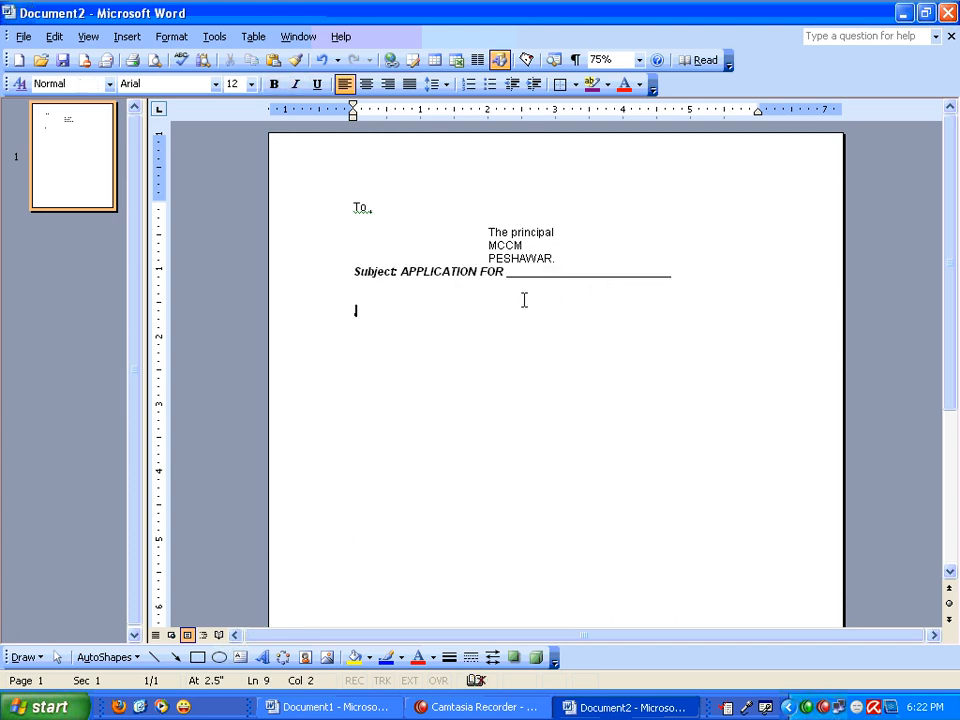
# Step: Insert the "Attention:" AutoText entry two lines below the subject, followed by the placeholder "ALKSJDFLKASJFLKJASLKDJFLASKJDFLASJDLF."
pyautogui.click(525, 299)
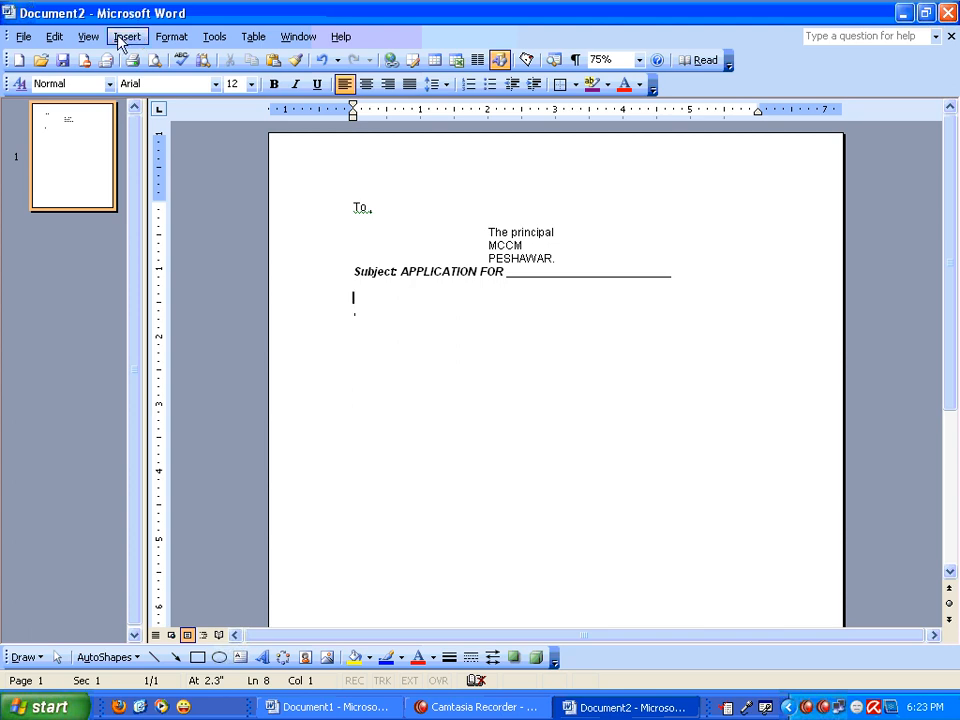
pyautogui.click(120, 38)
pyautogui.moveTo(195, 130)
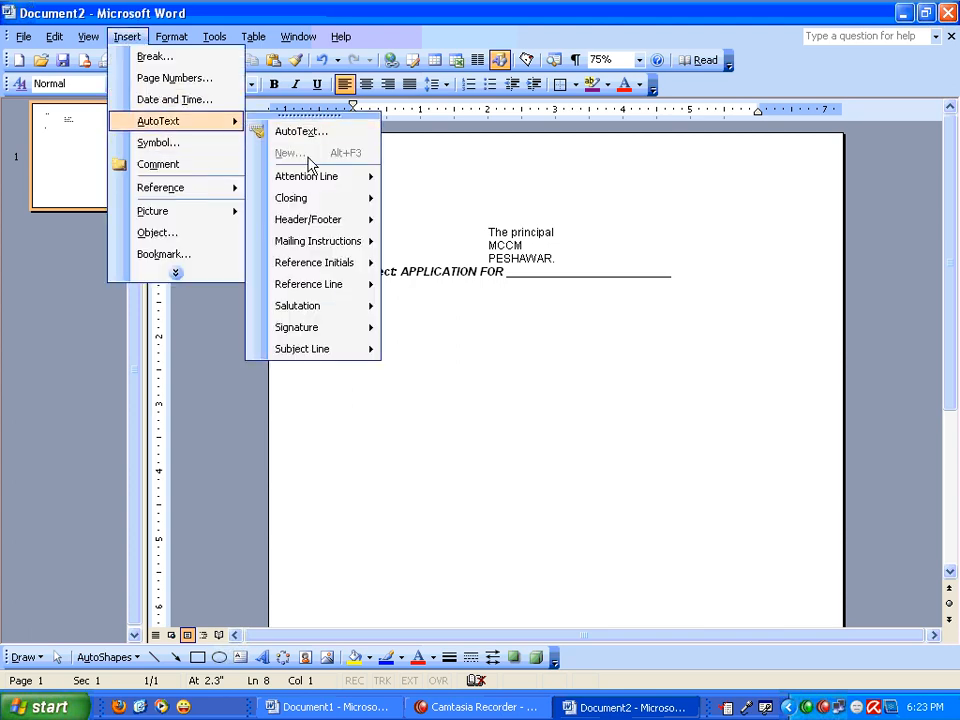
pyautogui.moveTo(343, 181)
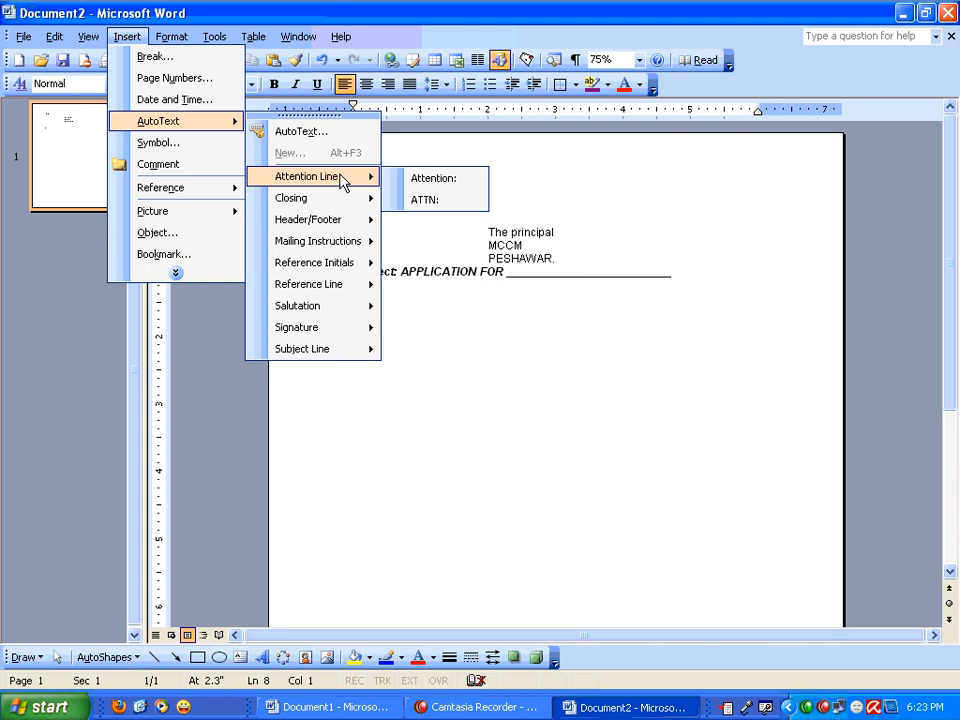
pyautogui.click(438, 182)
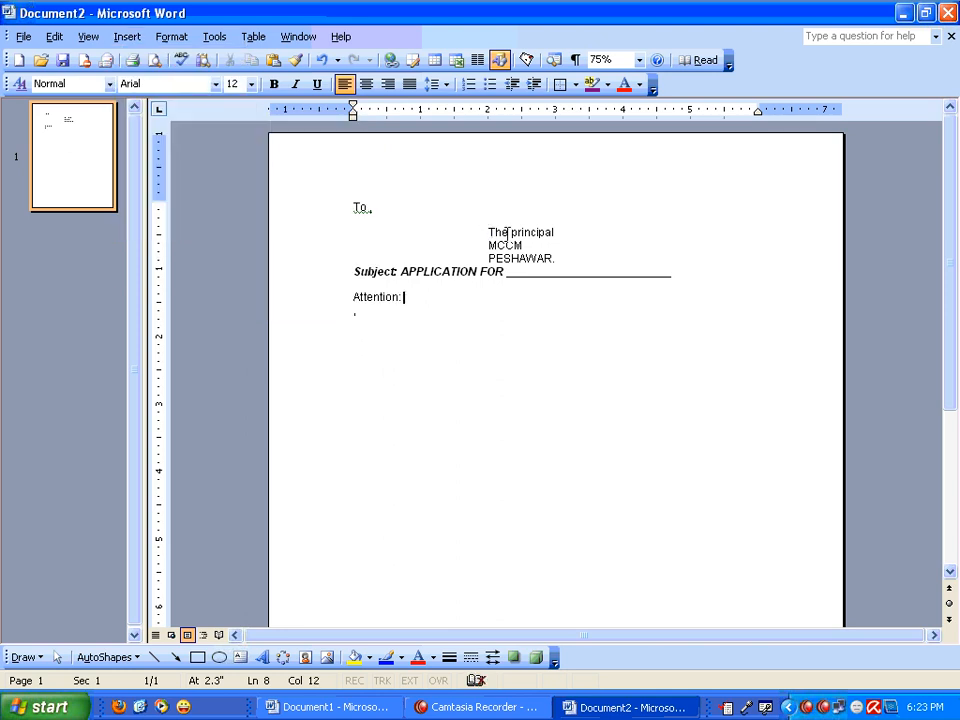
pyautogui.write('ALKSJDFLKASJFLKJASLKDJFLASKJDFLASJDLF')
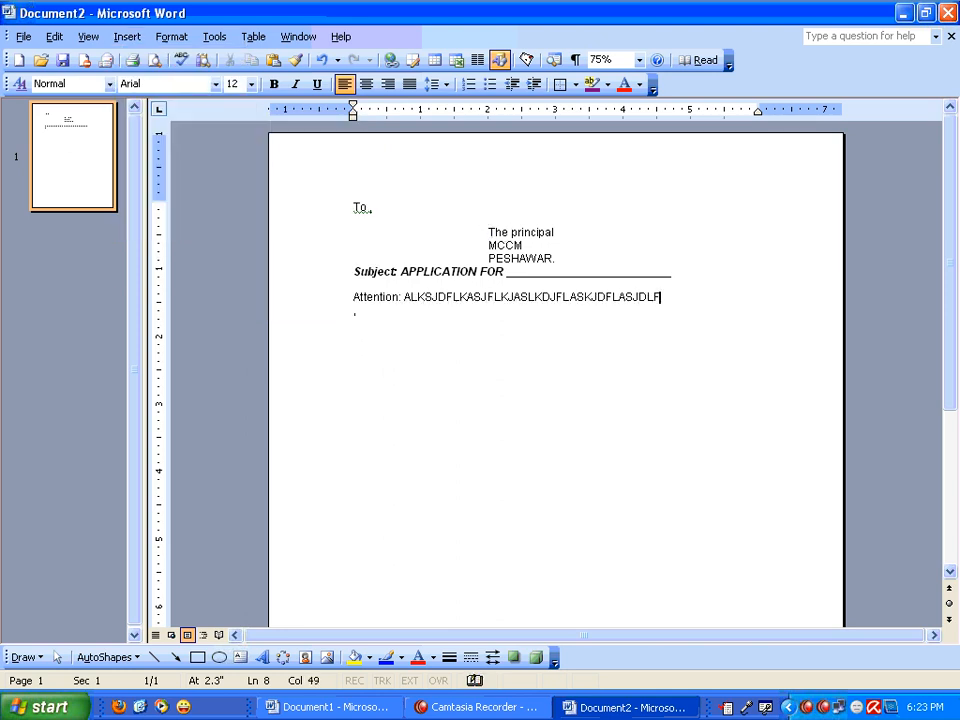
pyautogui.write('.')
# Step: Make the entire "Attention:" line bold and move to the line below it
pyautogui.hotkey('shift', 'Home')
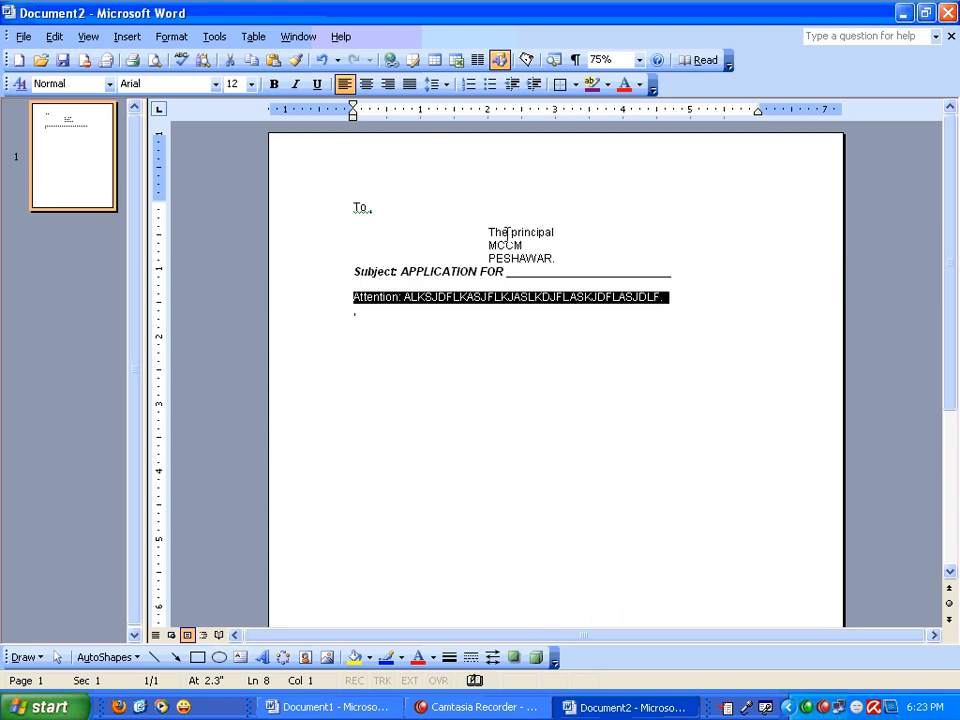
pyautogui.hotkey('ctrl', 'b')
pyautogui.press('Down')
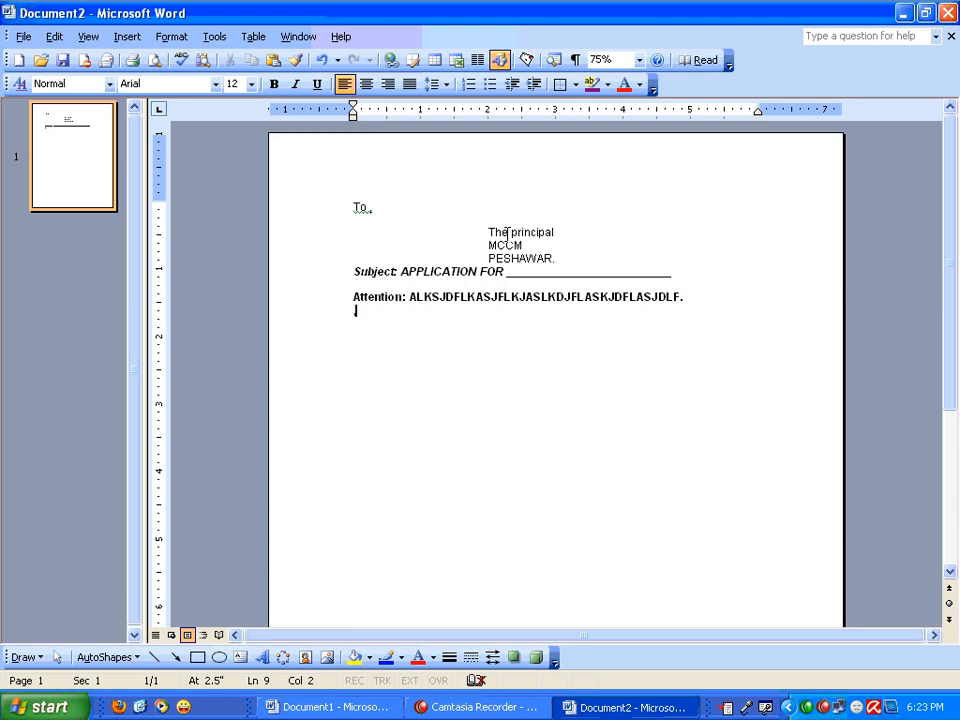
# Step: Add two new lines below the attention section and insert the "Dear Madam or Sir:" salutation from AutoText
pyautogui.press('Return')
pyautogui.press('BackSpace')
pyautogui.press('Return')
pyautogui.press('Return')
pyautogui.click(126, 37)
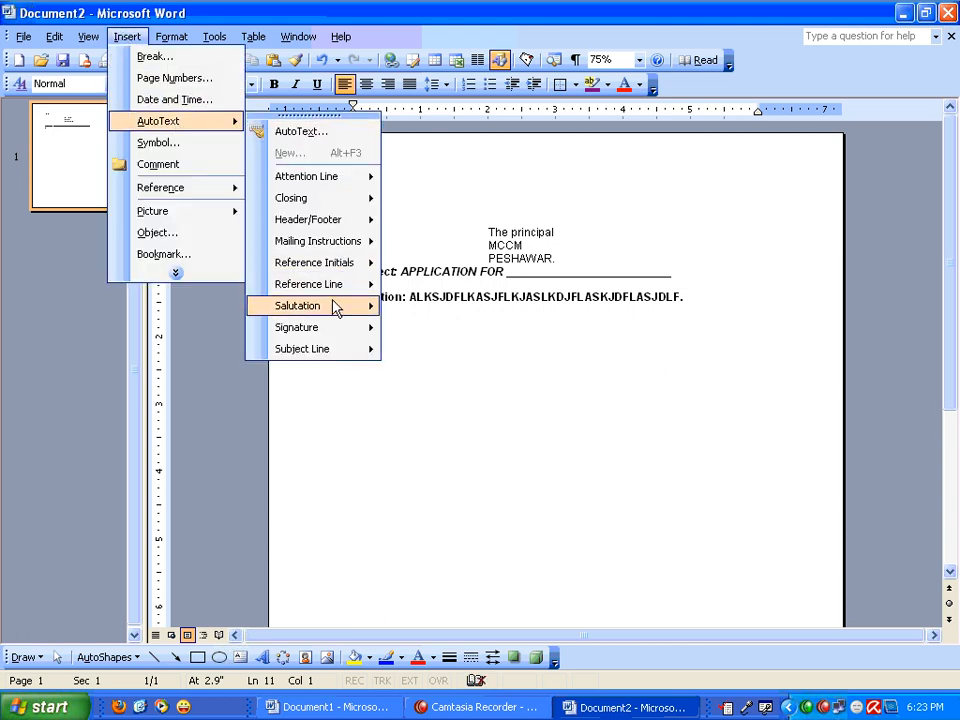
pyautogui.moveTo(333, 306)
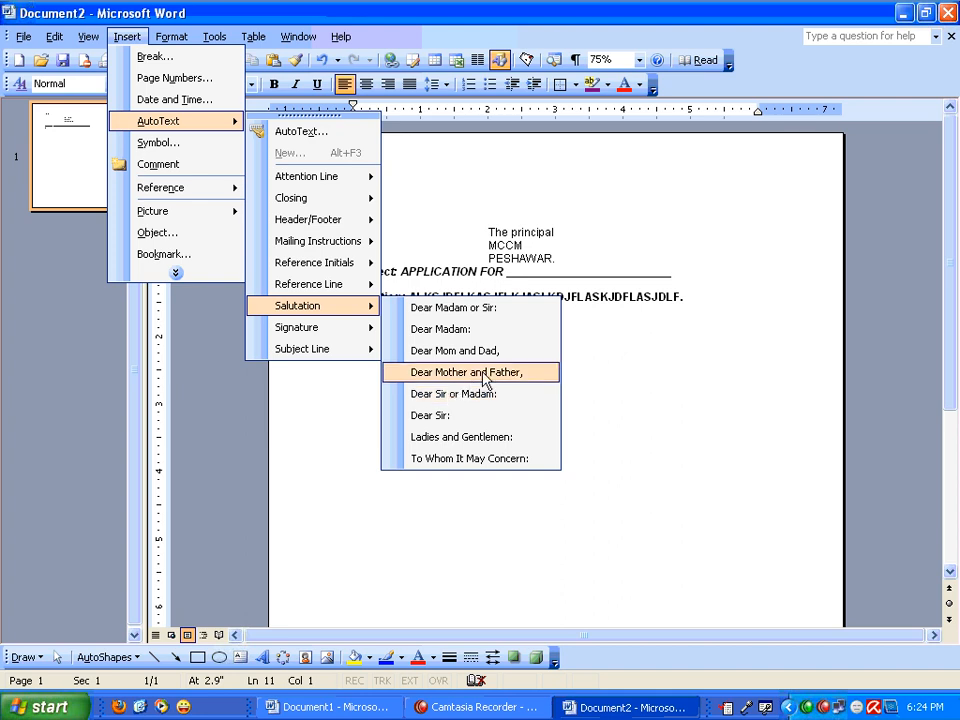
pyautogui.click(506, 317)
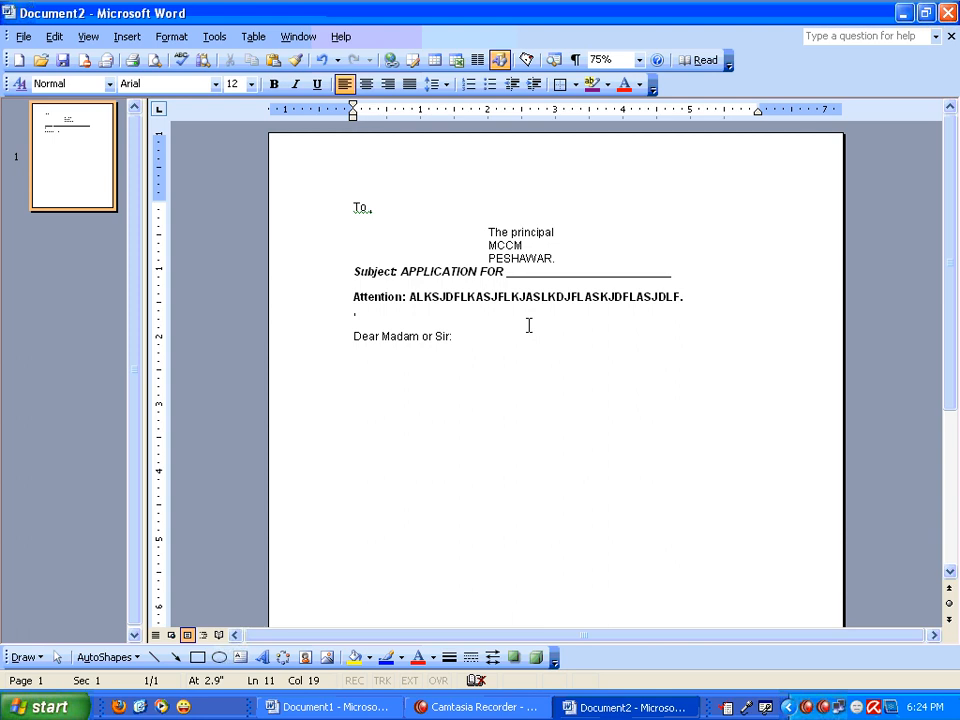
# Step: Write a multi-line placeholder body paragraph below the salutation, with its first line indented by two tab stops
pyautogui.write(':')
pyautogui.press('Return')
pyautogui.press('Tab')
pyautogui.press('Tab')
pyautogui.write('DS.G.S SDF.G,MSD.F,MG')
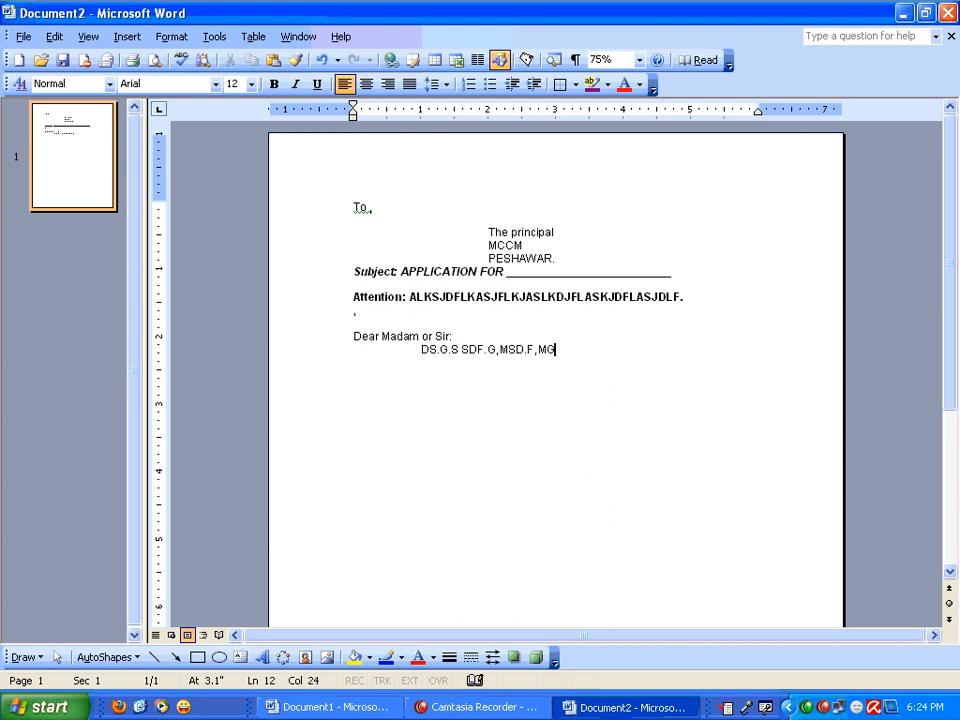
pyautogui.write('S.D,MG.,MSD./FMG./S,DMG .SDG,.MSD./,GM./,SDMG./,SDM')
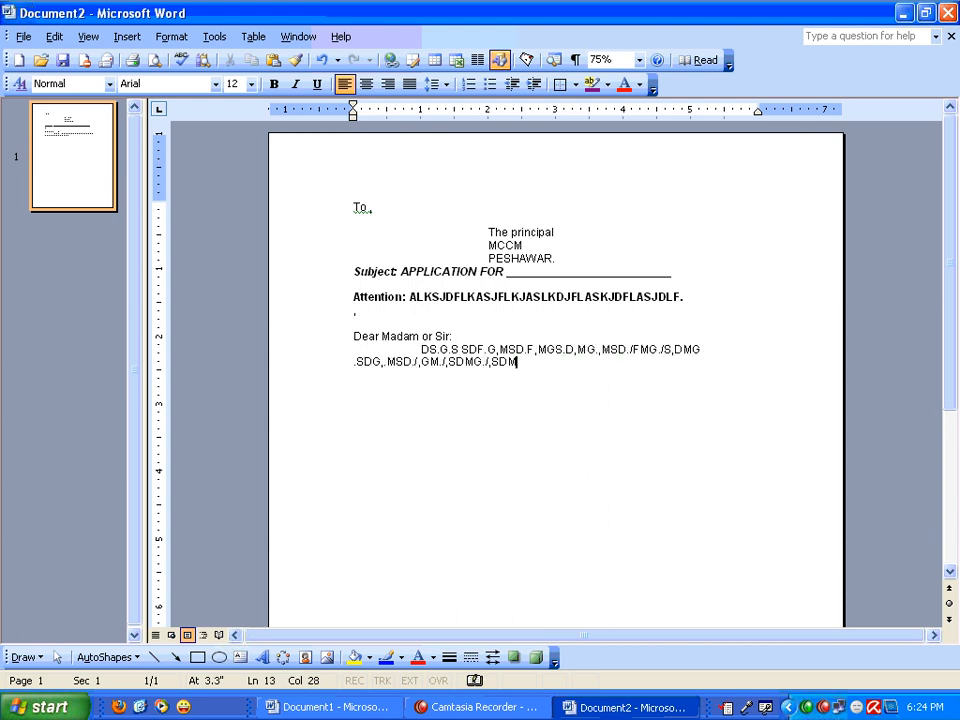
pyautogui.write('G.,MSD.,MG.,SDMFG.,MSDF./G,MSD./,MFG/.DSM./G,MDS/.,F')
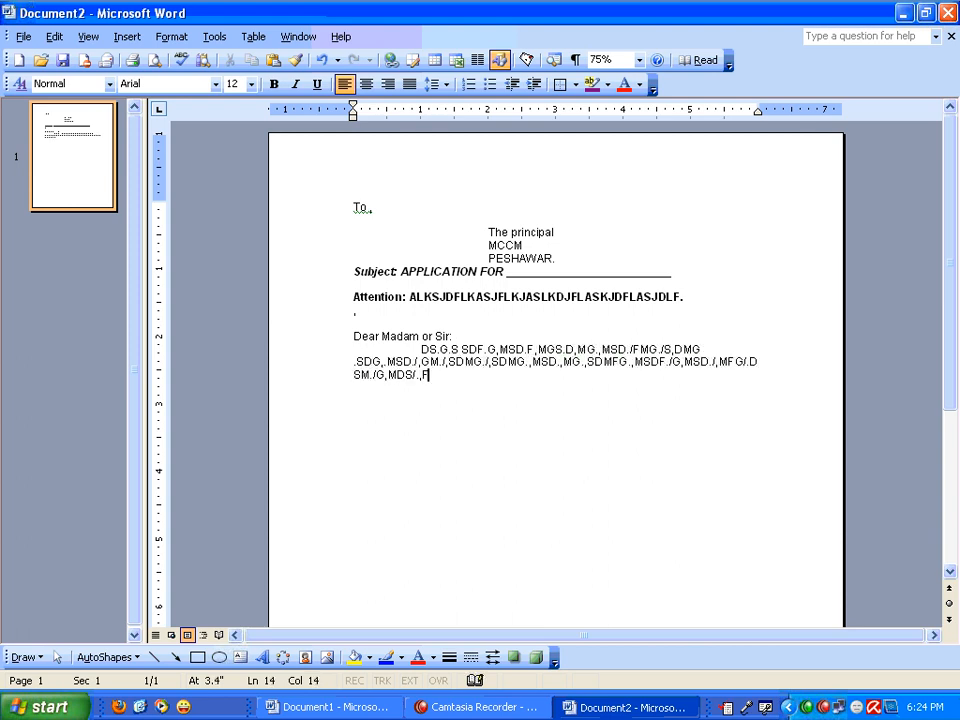
pyautogui.write('GM/.SDMG./MDS./FGM./DSMG./DSM.FGM.S/DMFG./DS,MF')
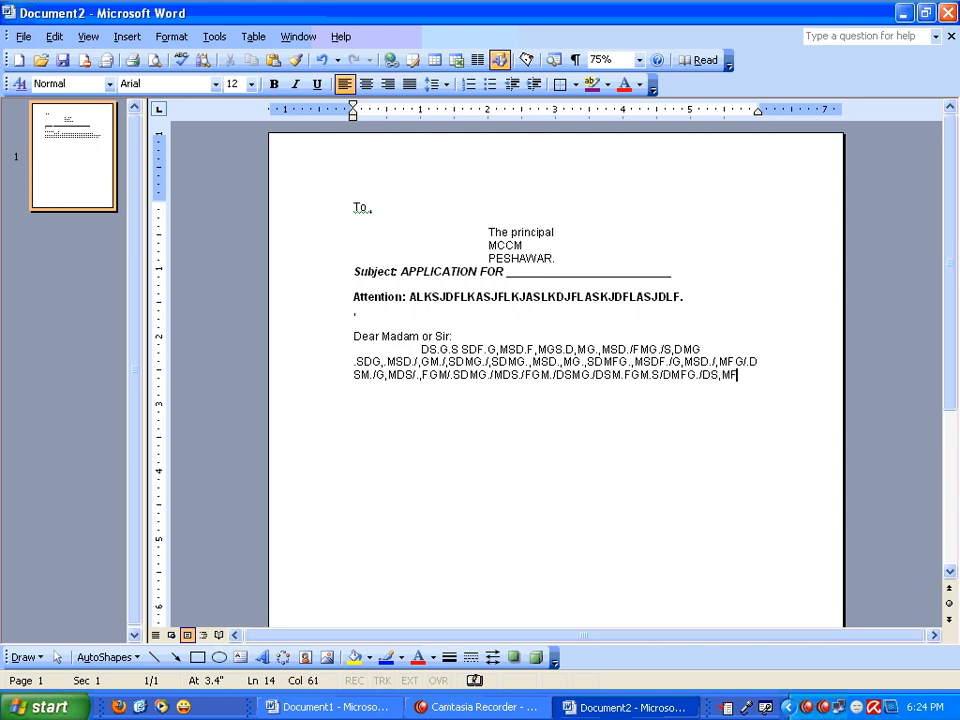
pyautogui.write('G.,MDS./MG./D,SMG./,DSMG./,MDS./,FGD./,GM.DS,FG')
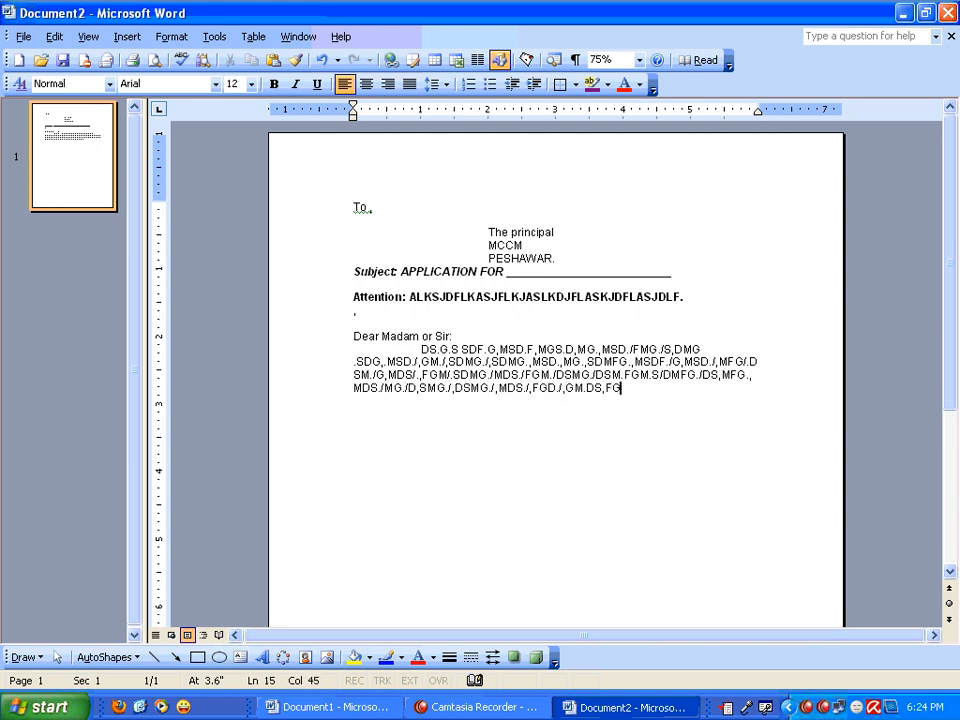
# Step: Insert the "Best regards," closing from AutoText two lines below the body, indented by four tab stops
pyautogui.press('Return')
pyautogui.press('Return')
pyautogui.press('Tab')
pyautogui.press('Tab')
pyautogui.press('Tab')
pyautogui.press('Tab')
pyautogui.click(133, 45)
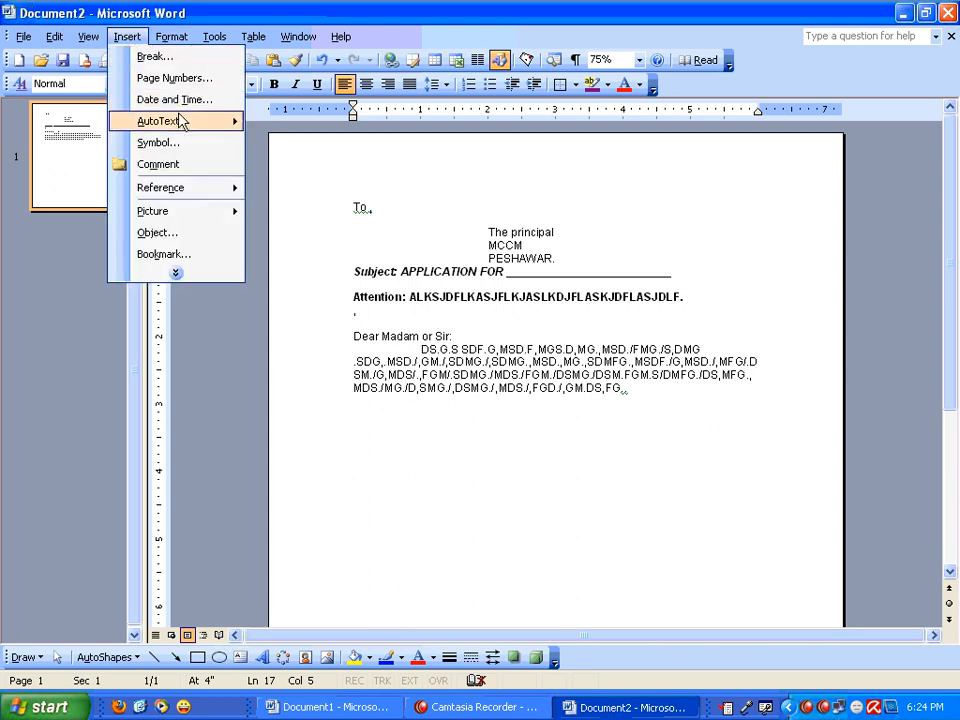
pyautogui.moveTo(184, 124)
pyautogui.moveTo(320, 206)
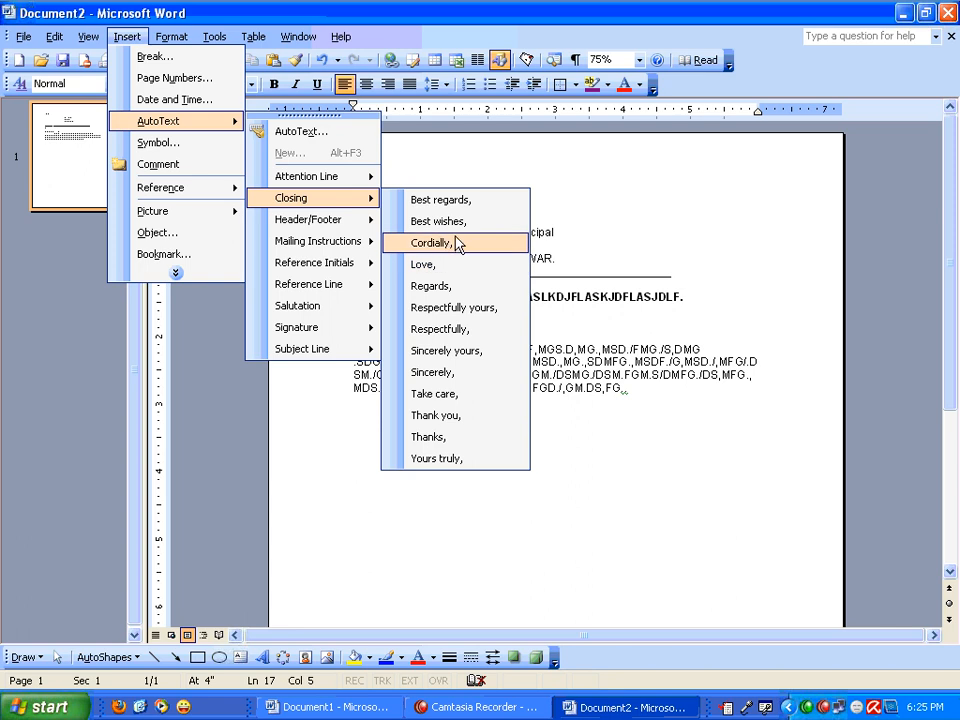
pyautogui.click(468, 200)
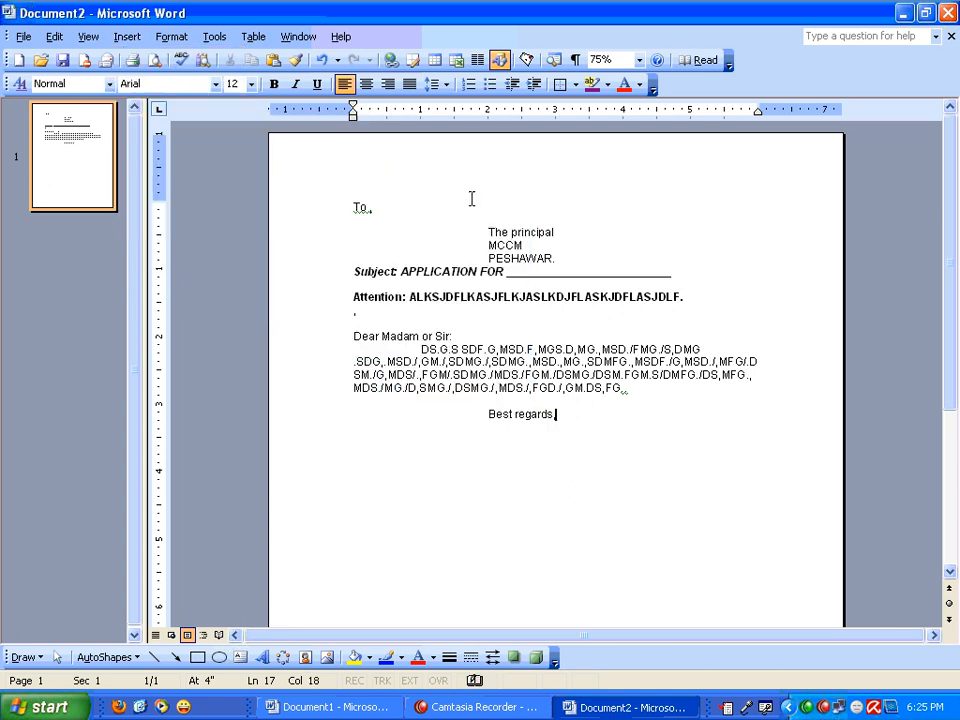
# Step: Write the placeholder "AJSDFLJALSKJDF" on the line under "Best regards,", indented by four tab stops
pyautogui.press('Return')
pyautogui.press('Tab')
pyautogui.press('Tab')
pyautogui.press('Tab')
pyautogui.press('Tab')
pyautogui.write('AJSDFLJALSKJDF')
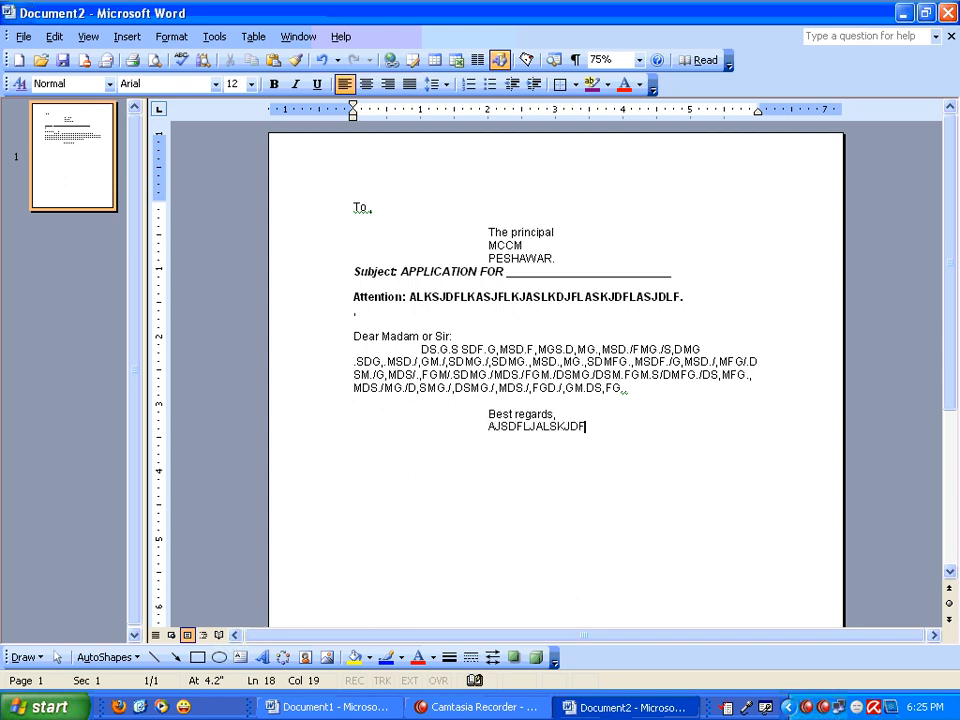
# Step: Start another line indented by four tab stops and look through the Header/Footer AutoText entries
pyautogui.press('Return')
pyautogui.press('Tab')
pyautogui.press('Tab')
pyautogui.press('Tab')
pyautogui.press('Tab')
pyautogui.click(127, 37)
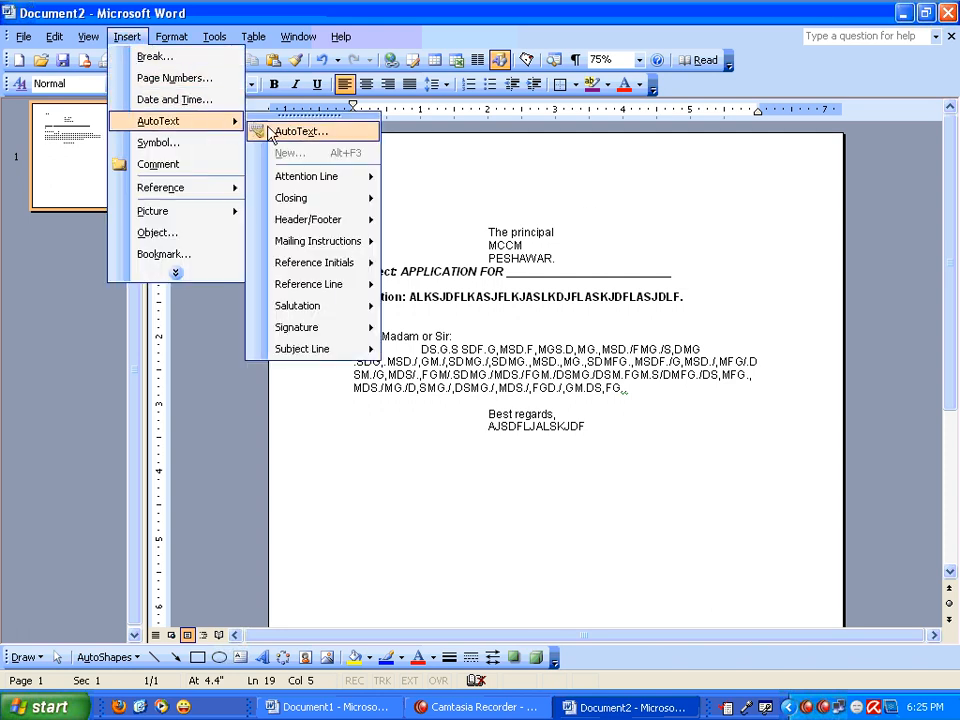
pyautogui.moveTo(372, 224)
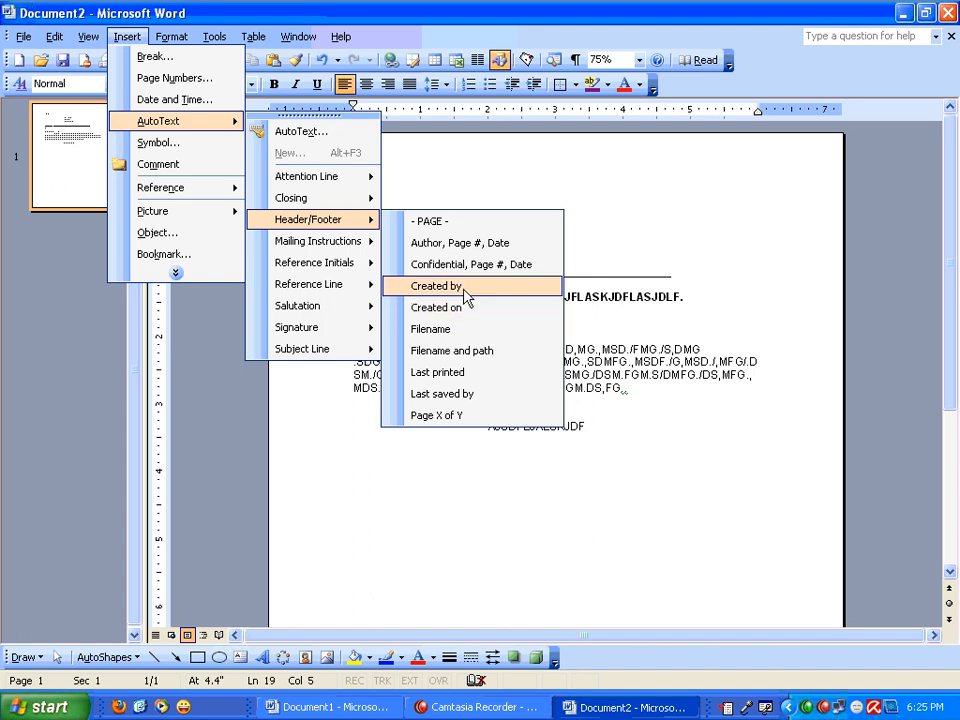
pyautogui.click(45, 707)
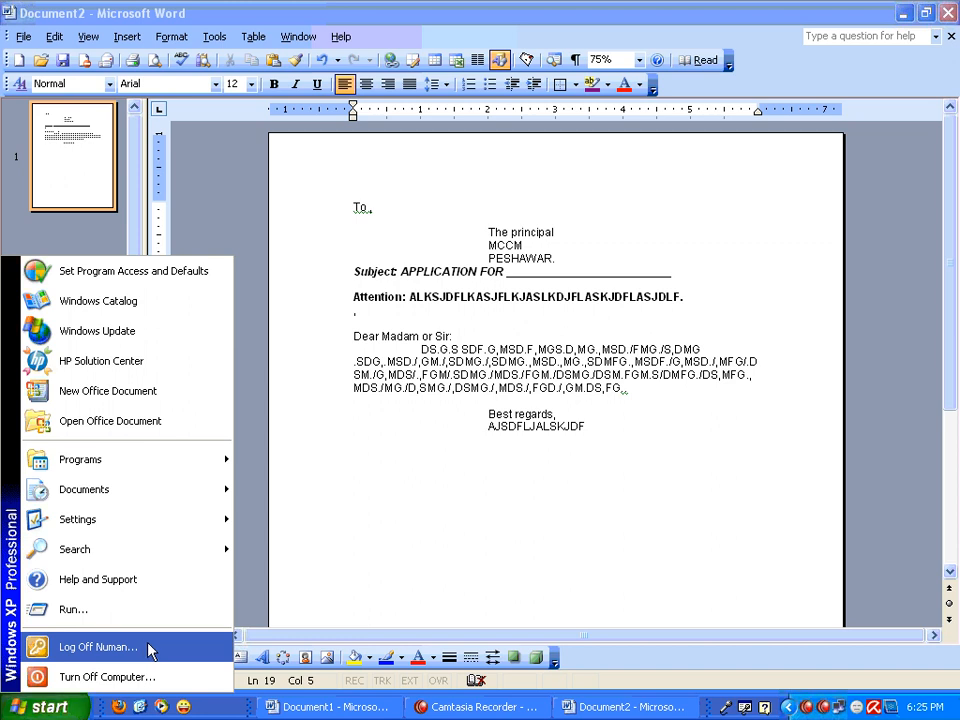
pyautogui.click(546, 446)
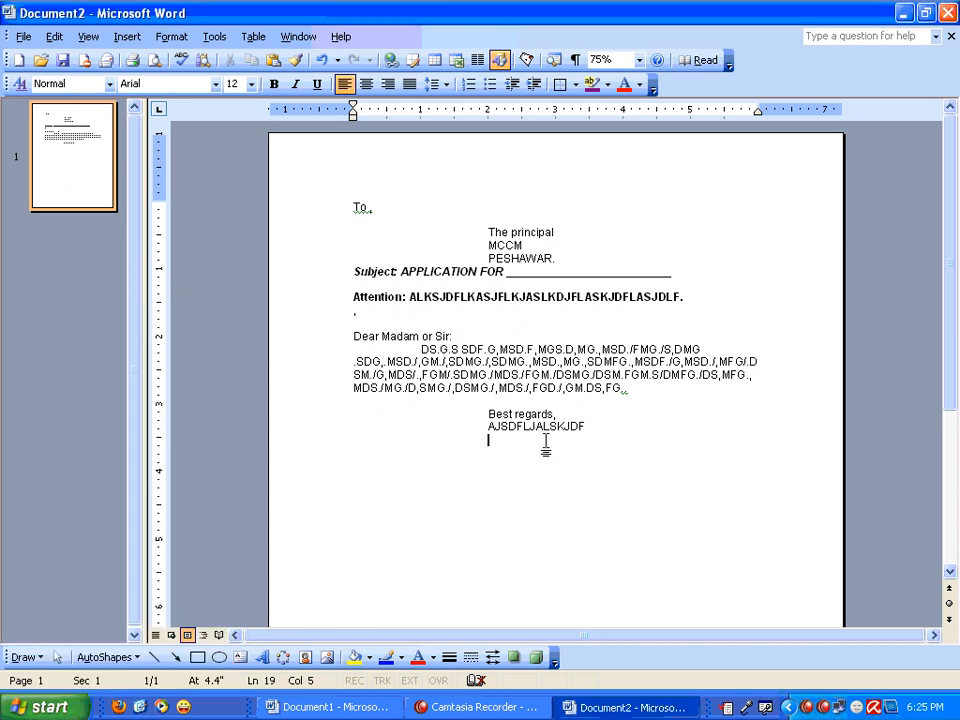
# Step: Replace the placeholder under "Best regards," with the "Created by" Header/Footer AutoText entry
pyautogui.moveTo(488, 427); pyautogui.dragTo(607, 430)
pyautogui.press('Delete')
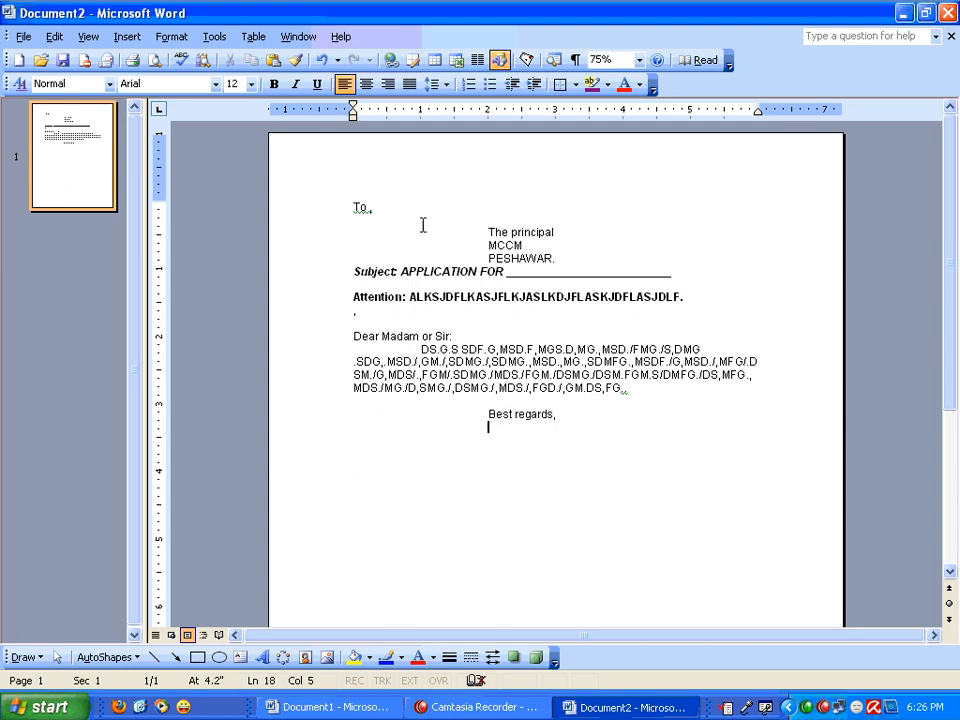
pyautogui.click(126, 37)
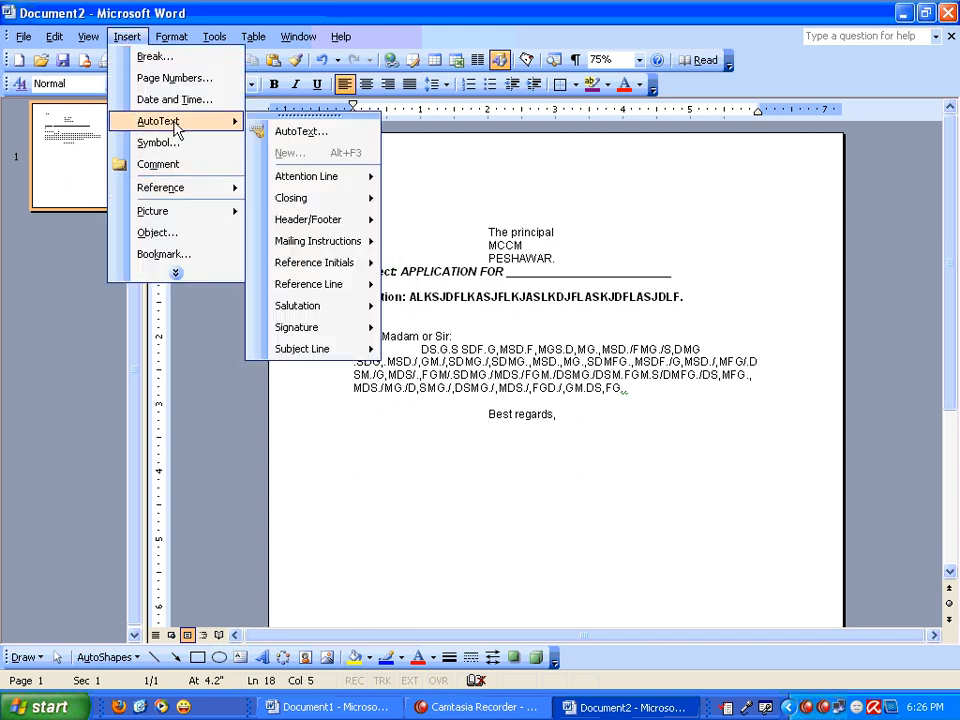
pyautogui.moveTo(336, 220)
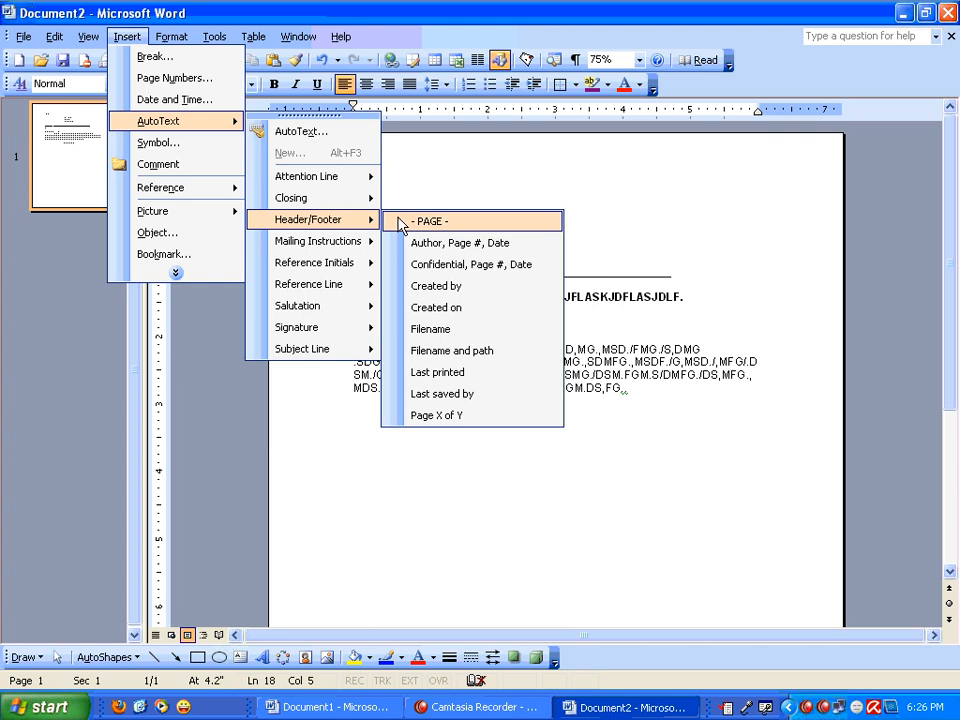
pyautogui.click(436, 286)
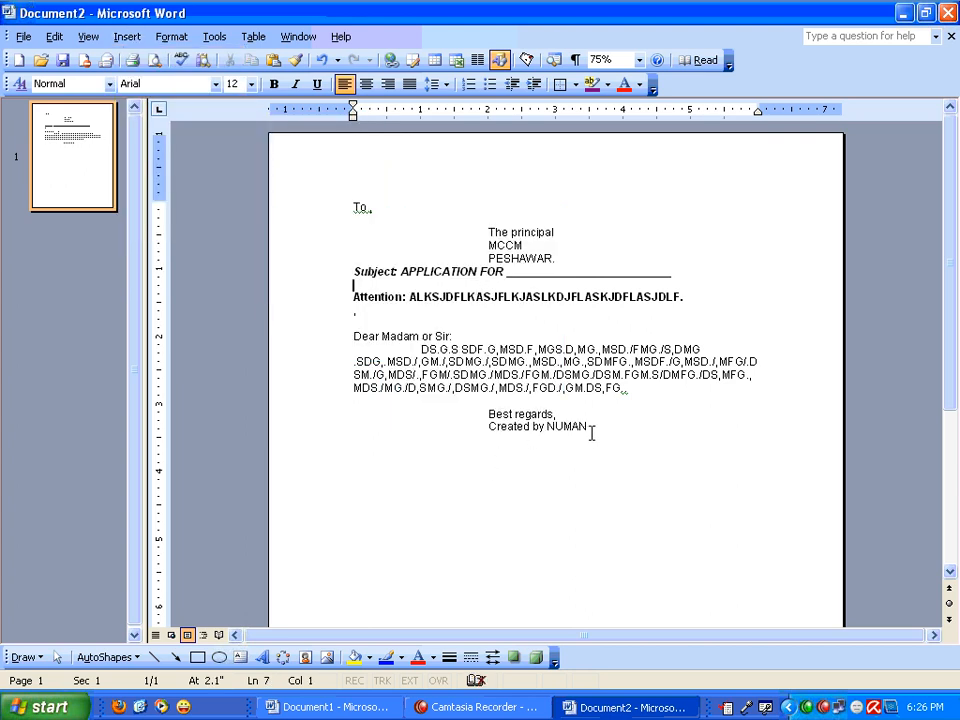
# Step: Add a blank line between the Subject and Attention lines, indented by two tab stops
pyautogui.press('Return')
pyautogui.press('Tab')
pyautogui.press('Tab')
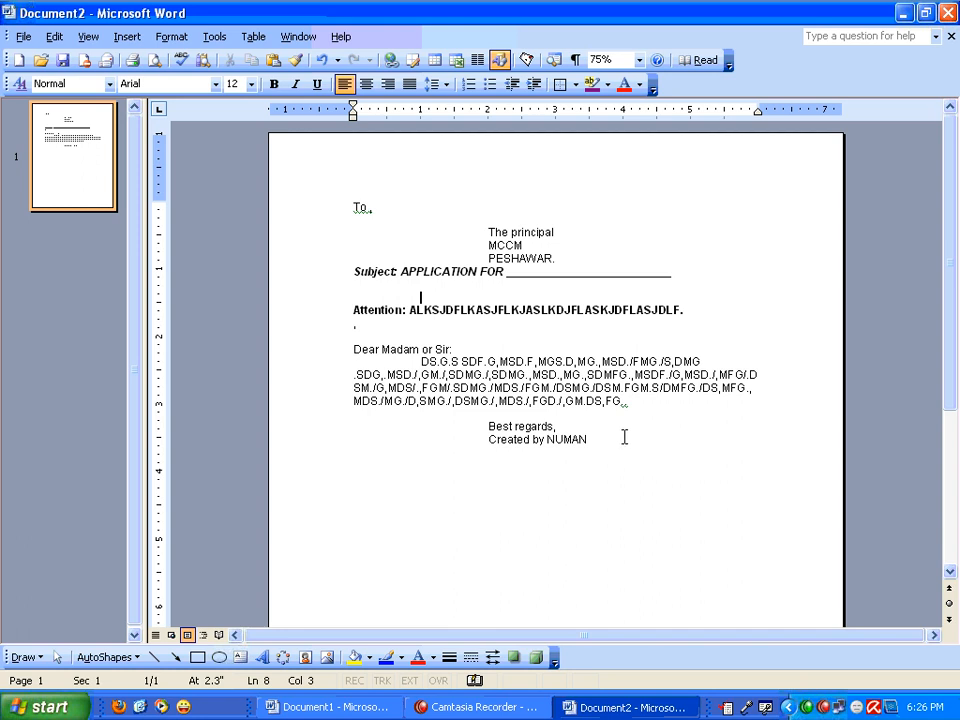
# Step: Insert the "Created on" Header/Footer AutoText entry on a new line under "Created by", indented by four tab stops
pyautogui.click(628, 439)
pyautogui.press('Return')
pyautogui.press('Tab')
pyautogui.press('Tab')
pyautogui.press('Tab')
pyautogui.press('Tab')
pyautogui.click(127, 36)
pyautogui.moveTo(190, 121)
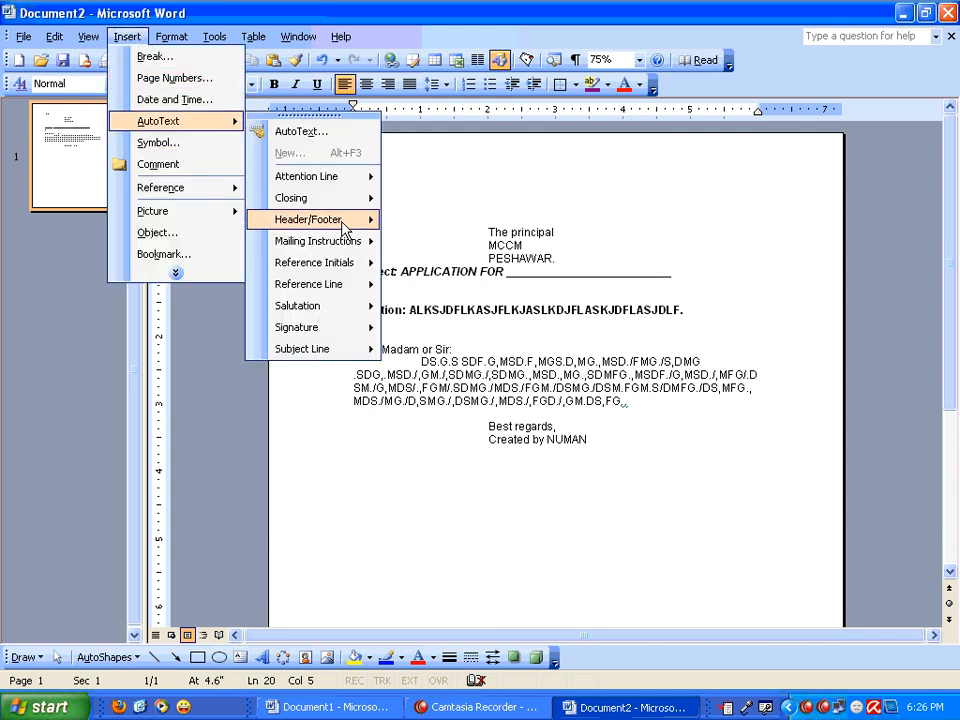
pyautogui.click(436, 307)
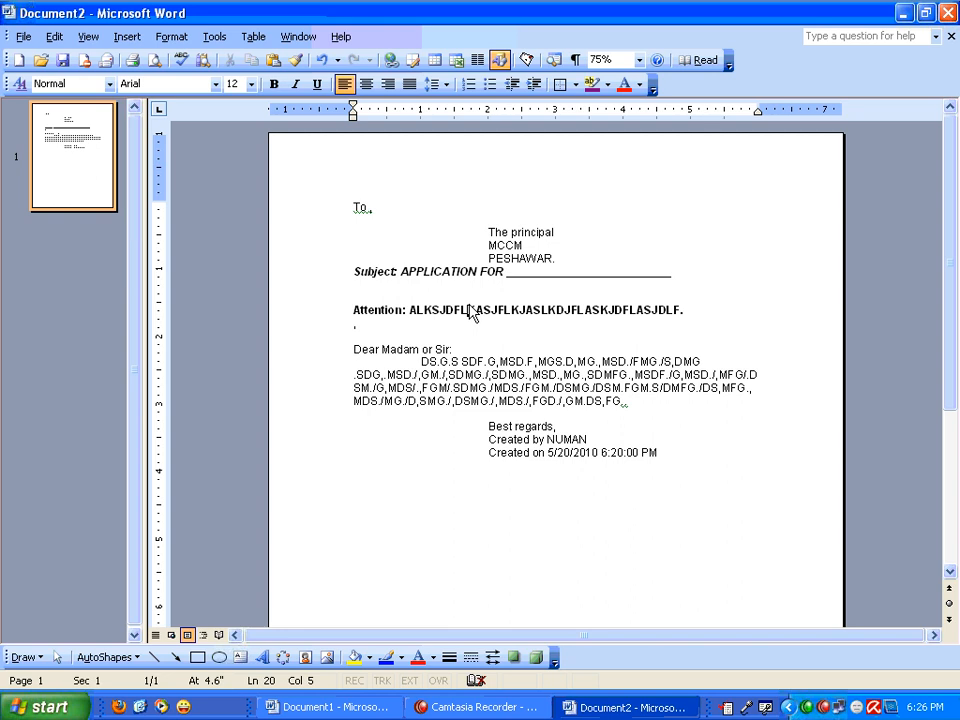
# Step: Start another line below the "Created on" line, indented by four tab stops
pyautogui.click(468, 309)
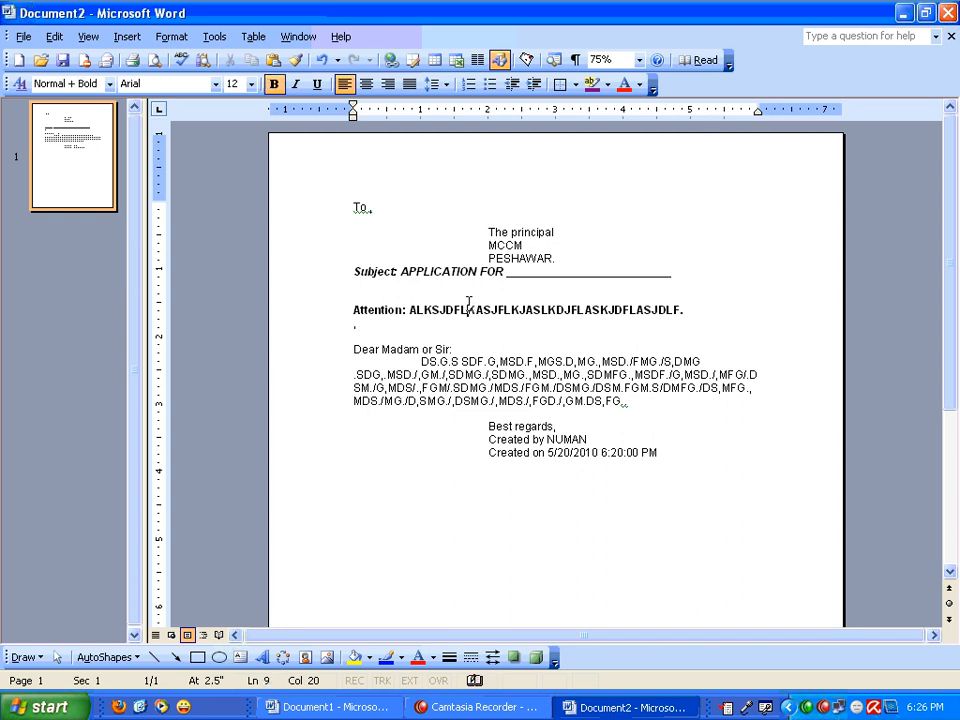
pyautogui.doubleClick(668, 454)
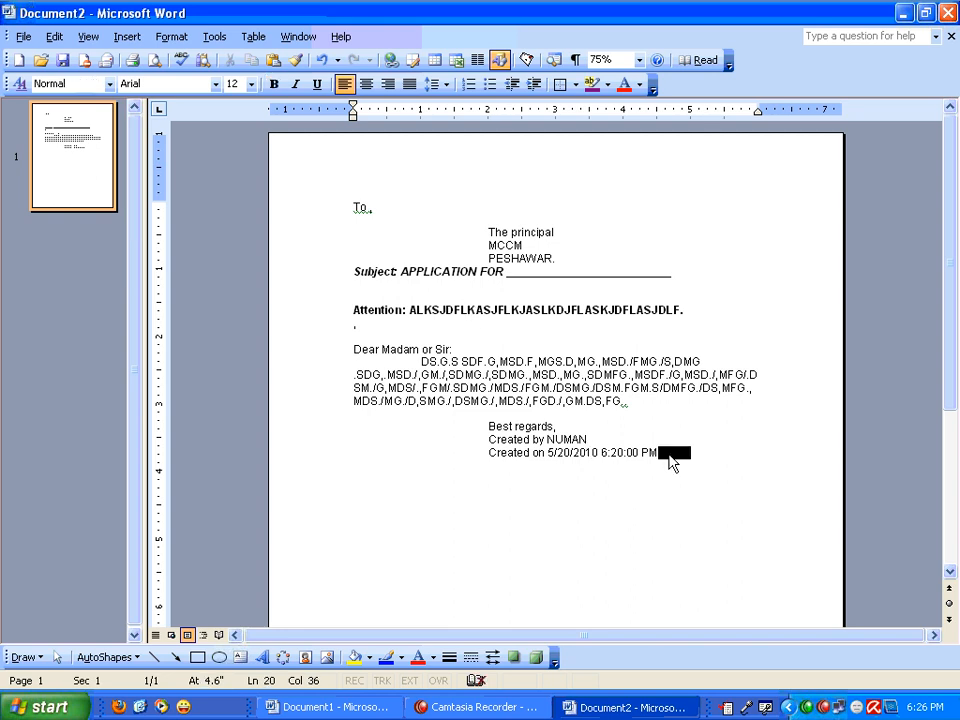
pyautogui.press('Return')
pyautogui.press('Tab')
pyautogui.press('Tab')
pyautogui.press('Tab')
pyautogui.press('Tab')
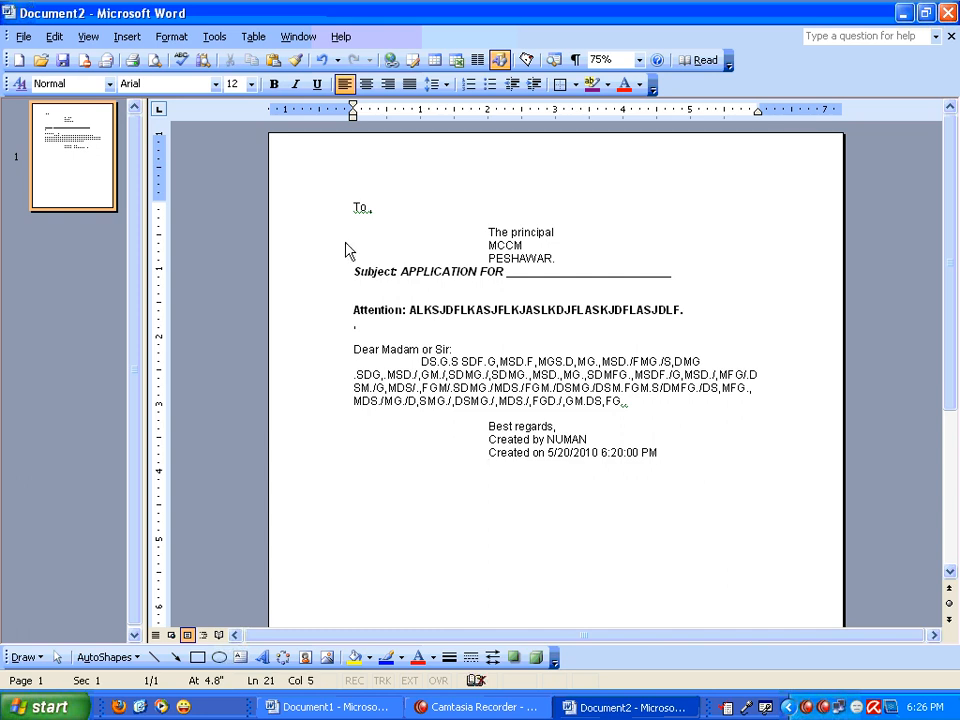
# Step: Look through the Subject Line, Reference Initials and Signature categories of AutoText
pyautogui.click(127, 36)
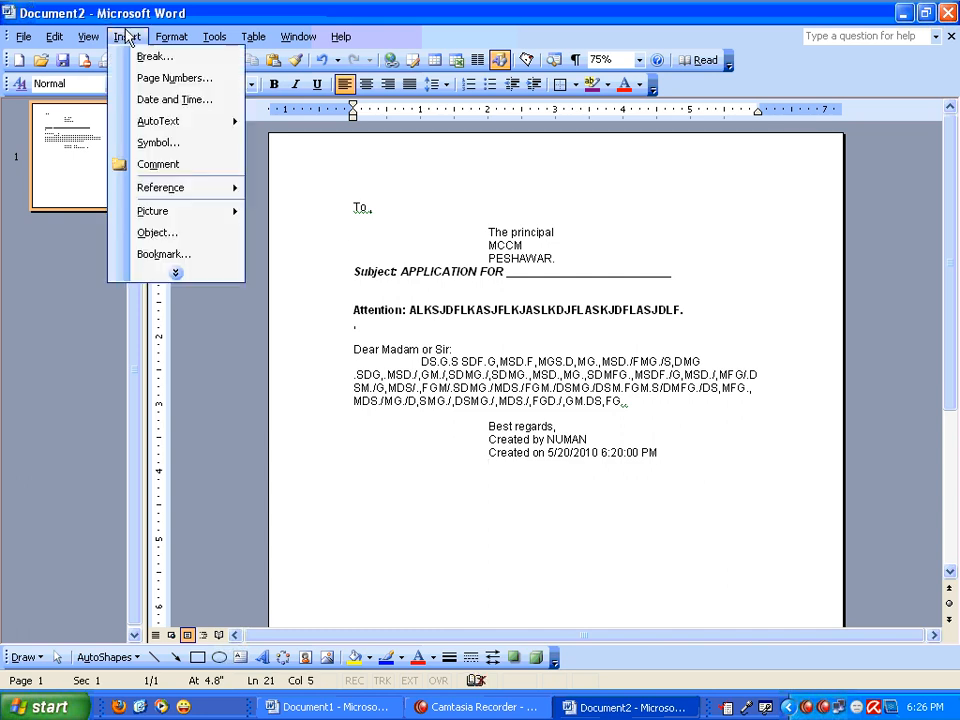
pyautogui.click(165, 99)
pyautogui.click(592, 462)
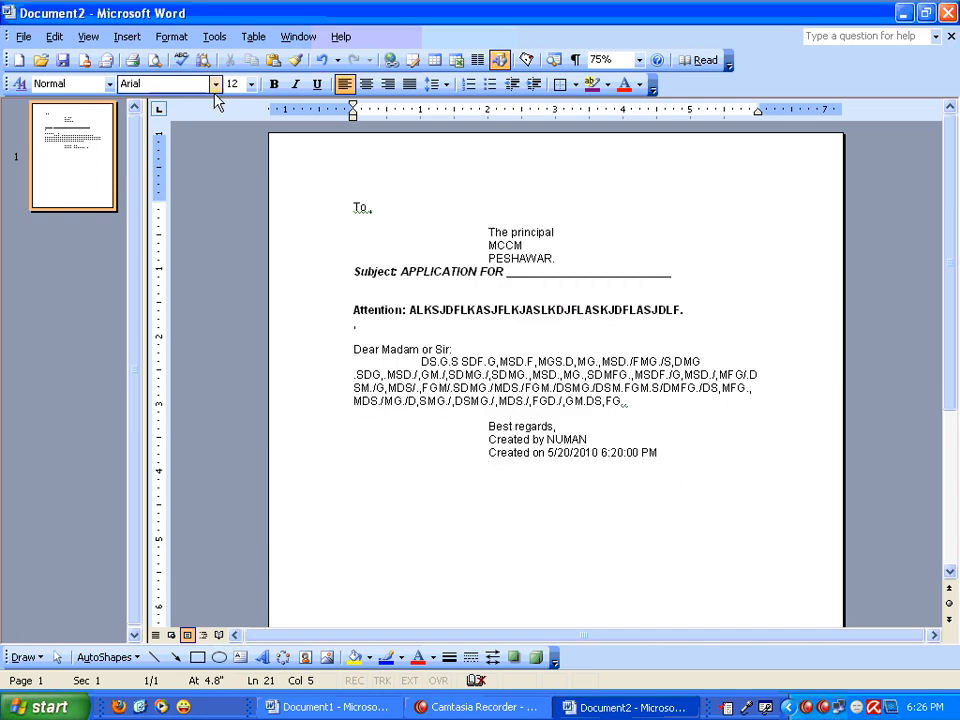
pyautogui.click(127, 36)
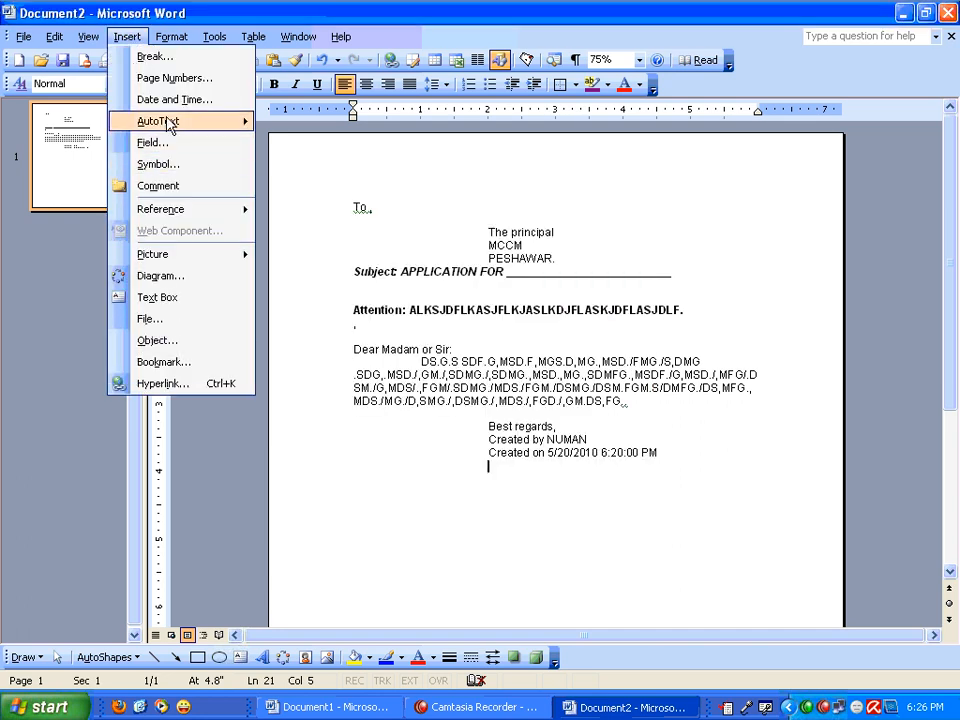
pyautogui.moveTo(166, 121)
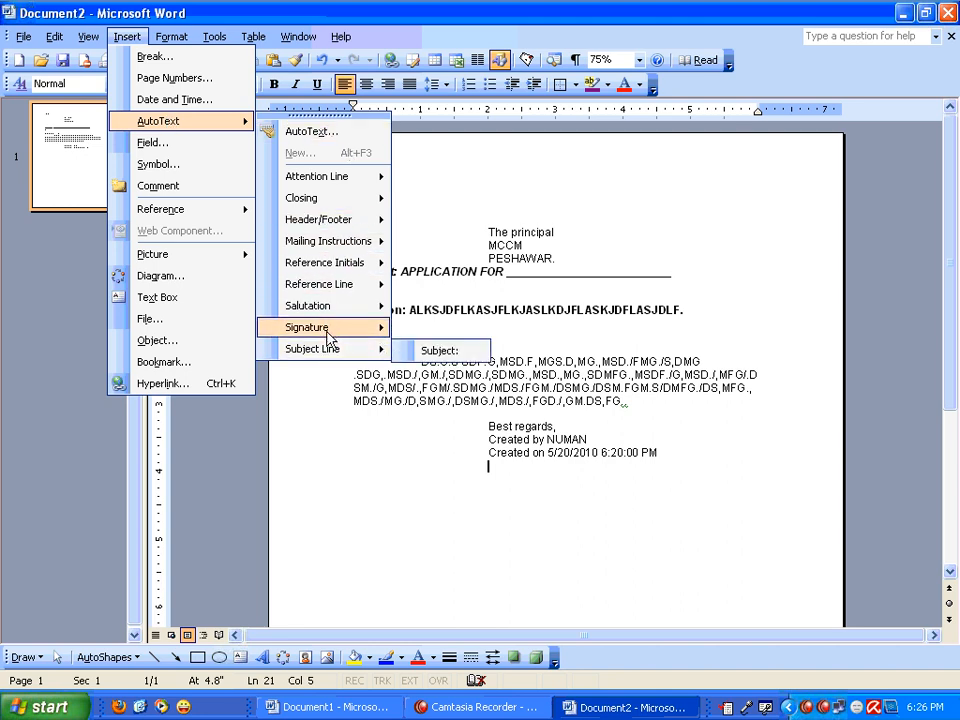
pyautogui.moveTo(333, 271)
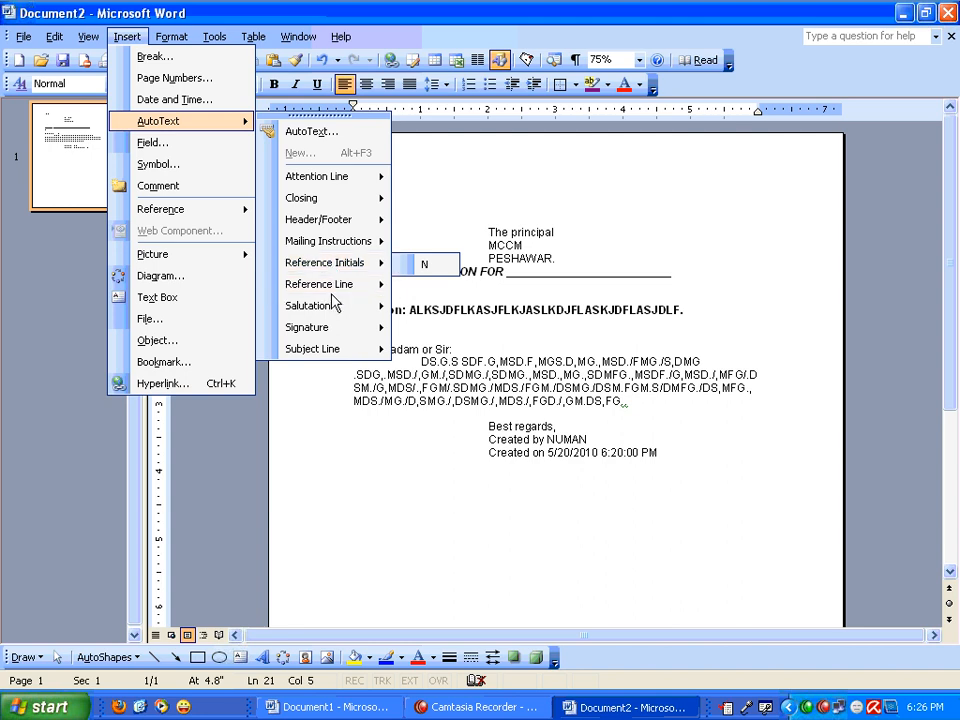
pyautogui.moveTo(360, 334)
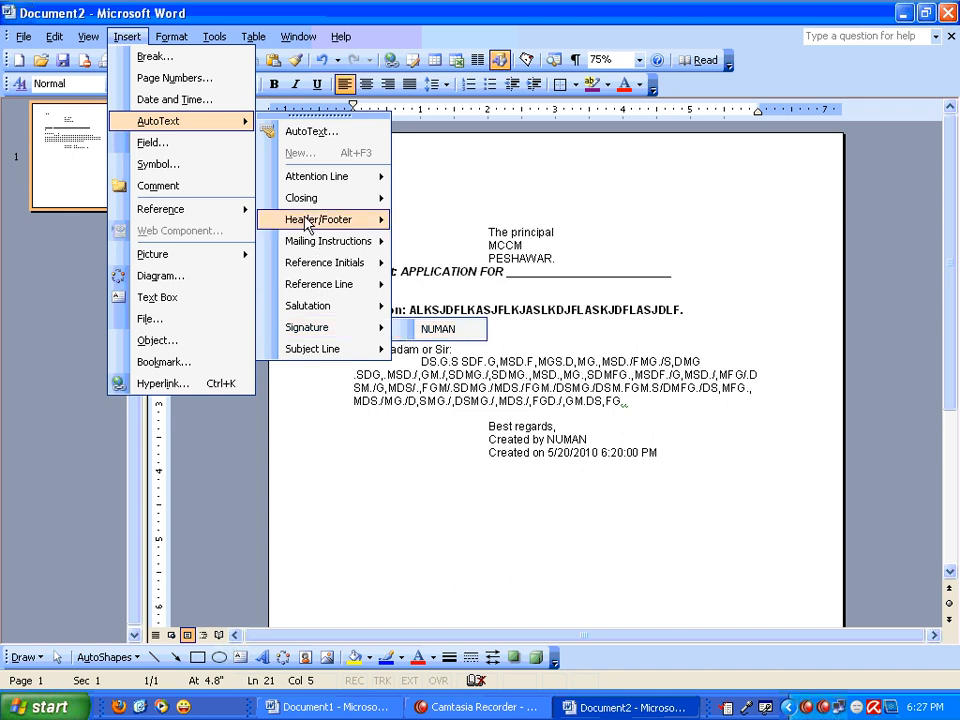
# Step: Add "mUSLIM COLLEGE PESHAWAR" as a custom AutoText entry and close the AutoCorrect dialog
pyautogui.click(315, 140)
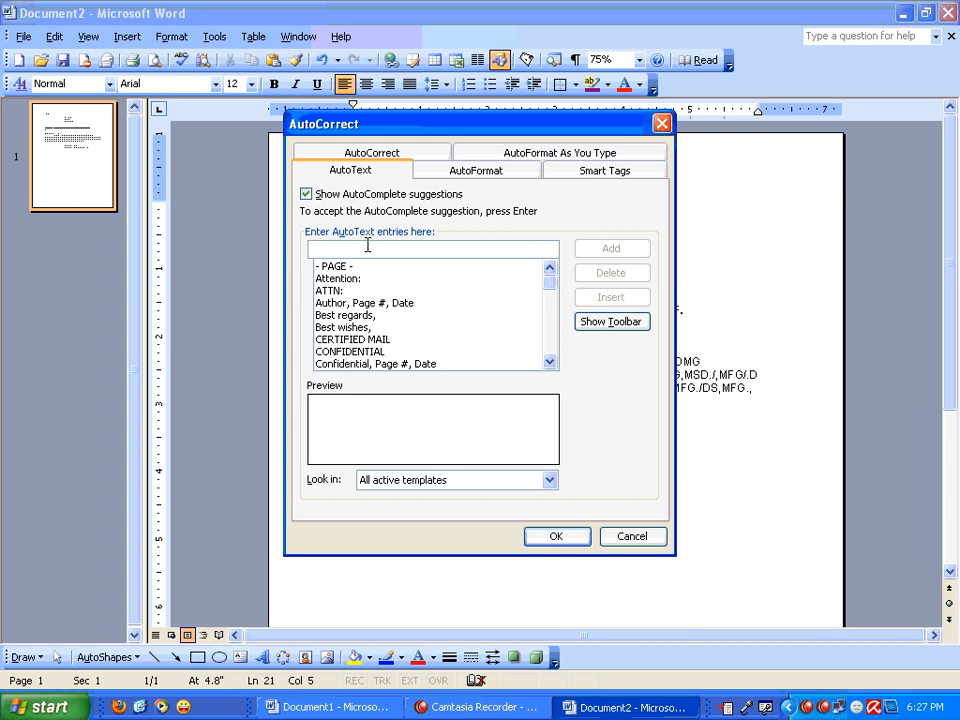
pyautogui.write('mUS')
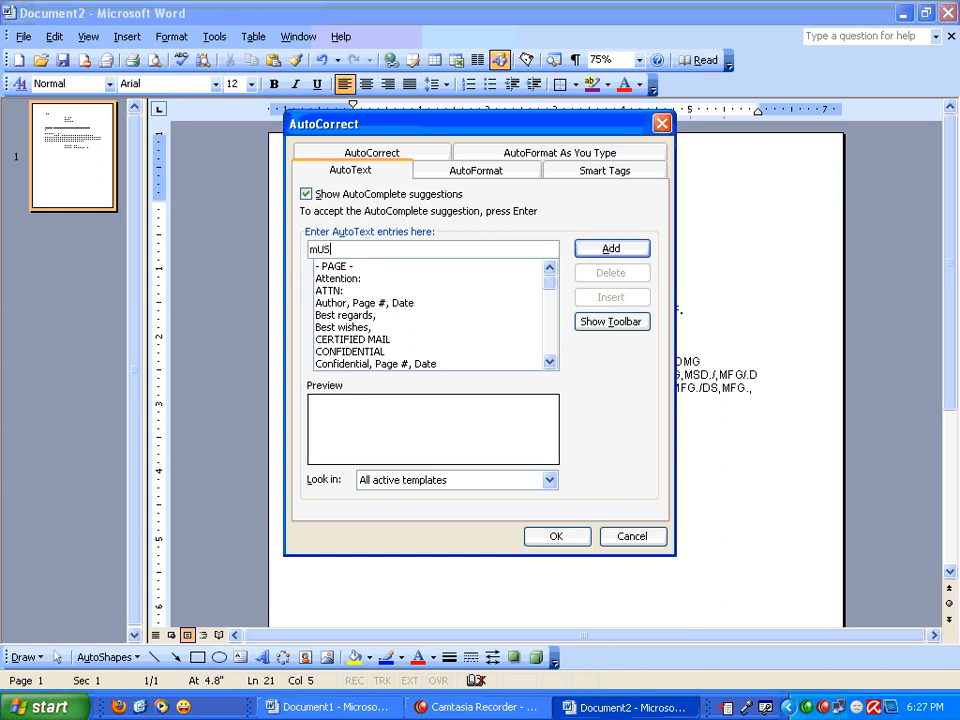
pyautogui.write('LIM COLLEGE PESHAWAR')
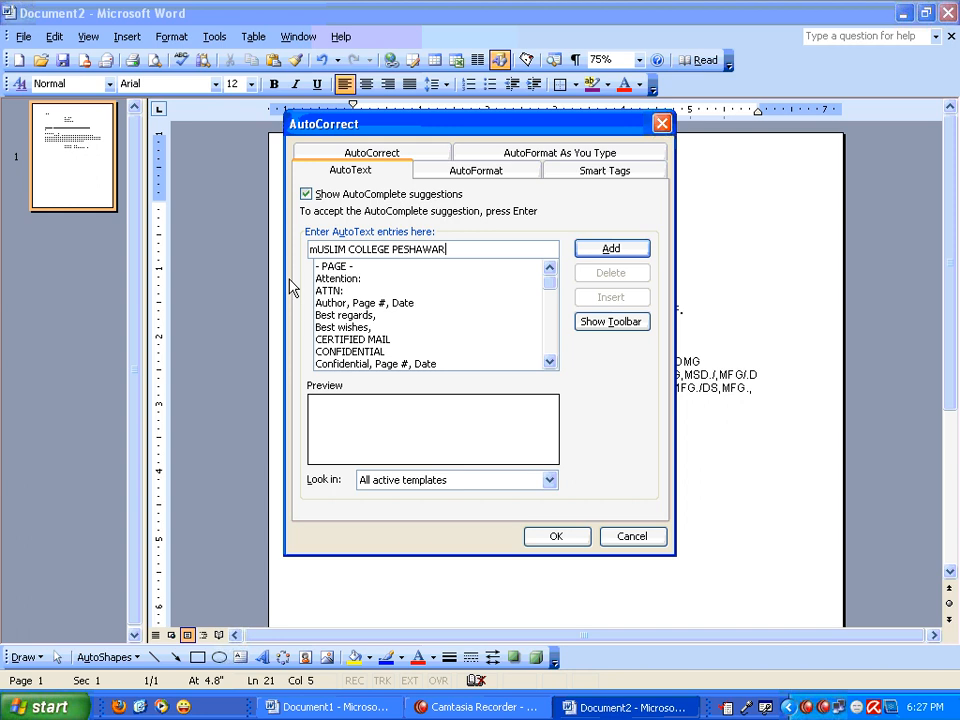
pyautogui.click(613, 251)
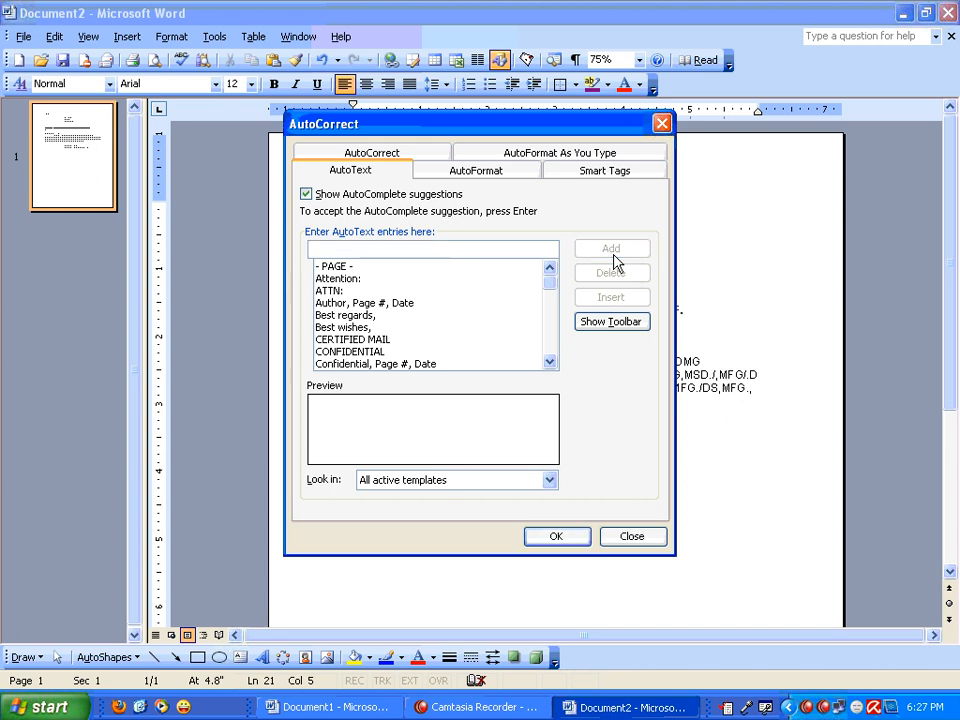
pyautogui.click(646, 533)
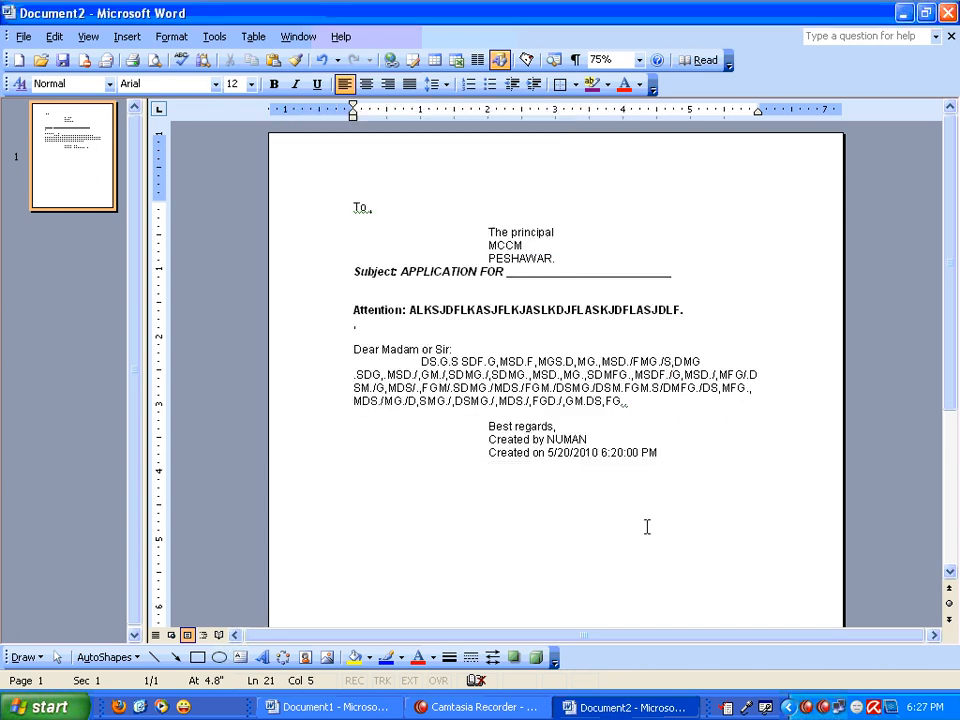
# Step: Insert the custom "mUSLIM COLLEGE PESHAWAR" AutoText entry on the indented line below "Created on"
pyautogui.click(127, 37)
pyautogui.moveTo(176, 125)
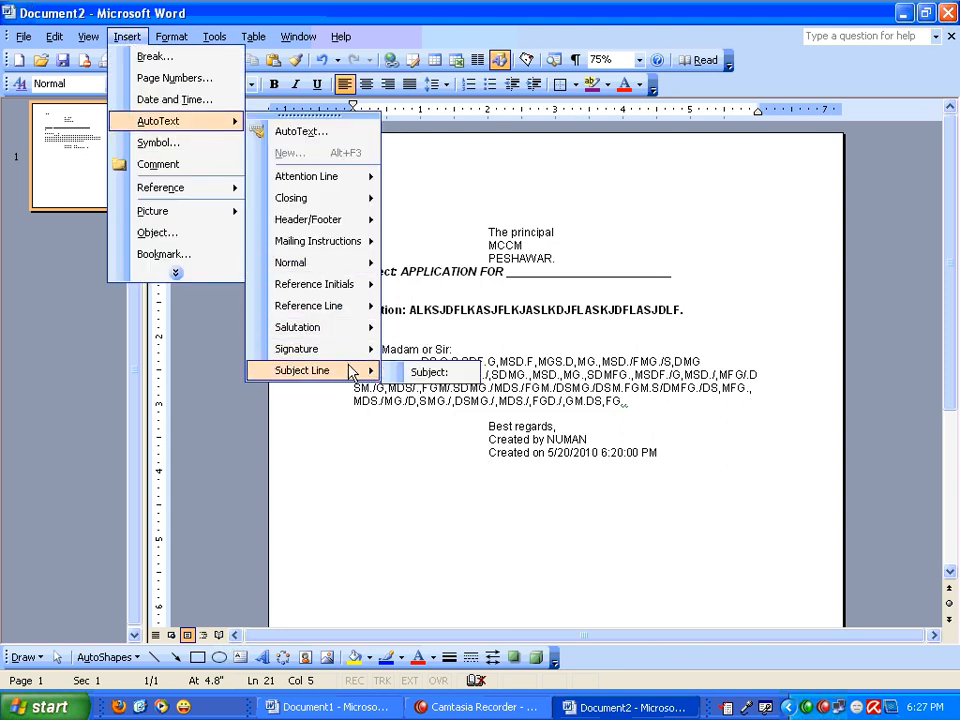
pyautogui.moveTo(355, 315)
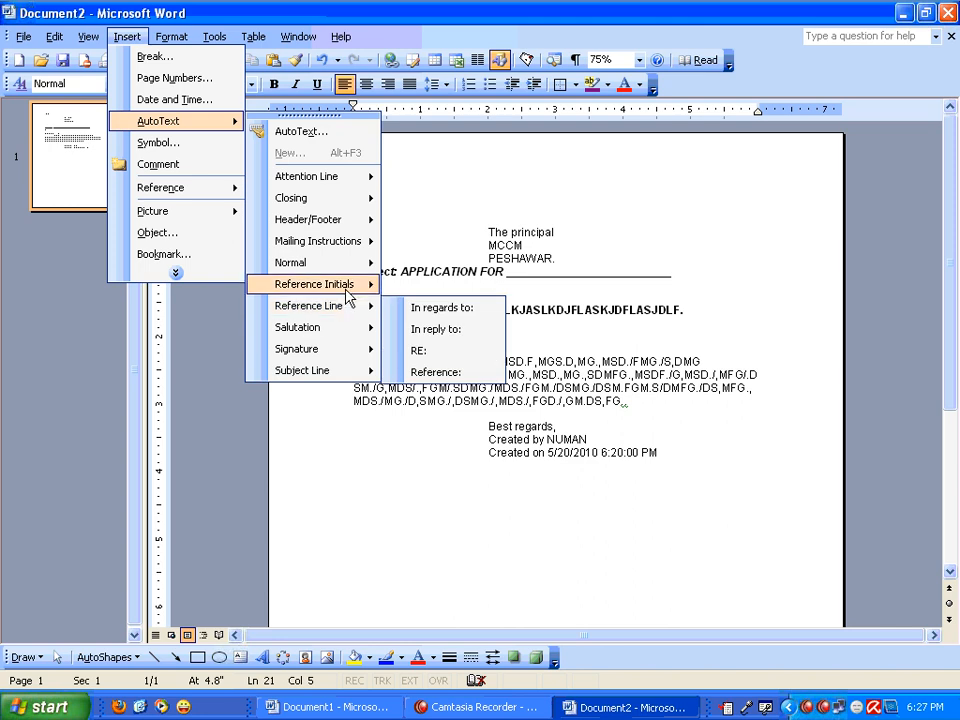
pyautogui.moveTo(345, 288)
pyautogui.moveTo(362, 262)
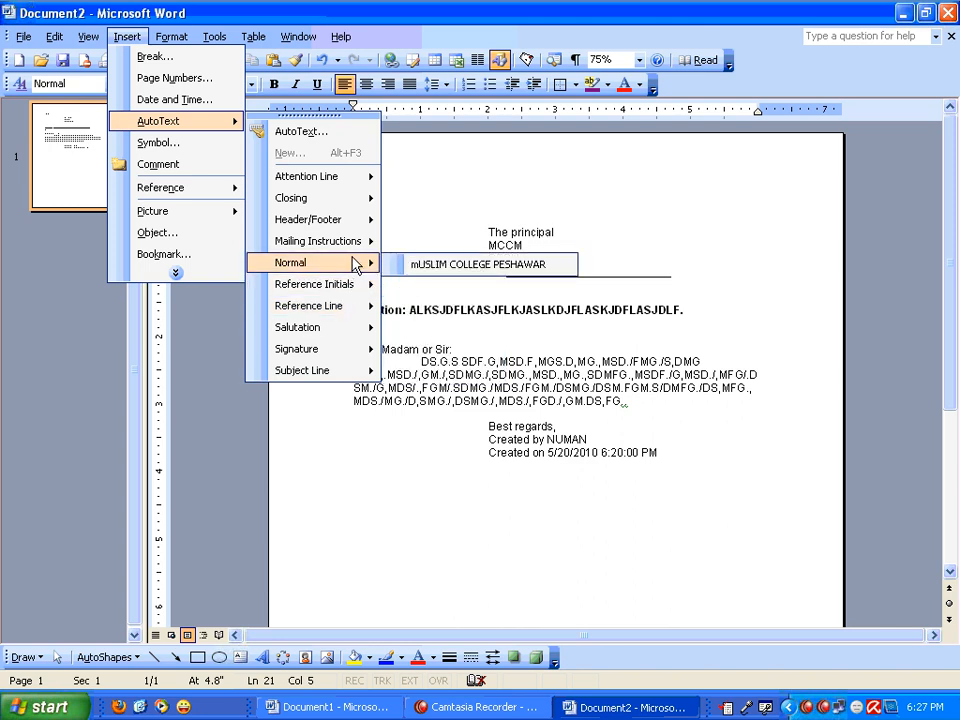
pyautogui.click(438, 265)
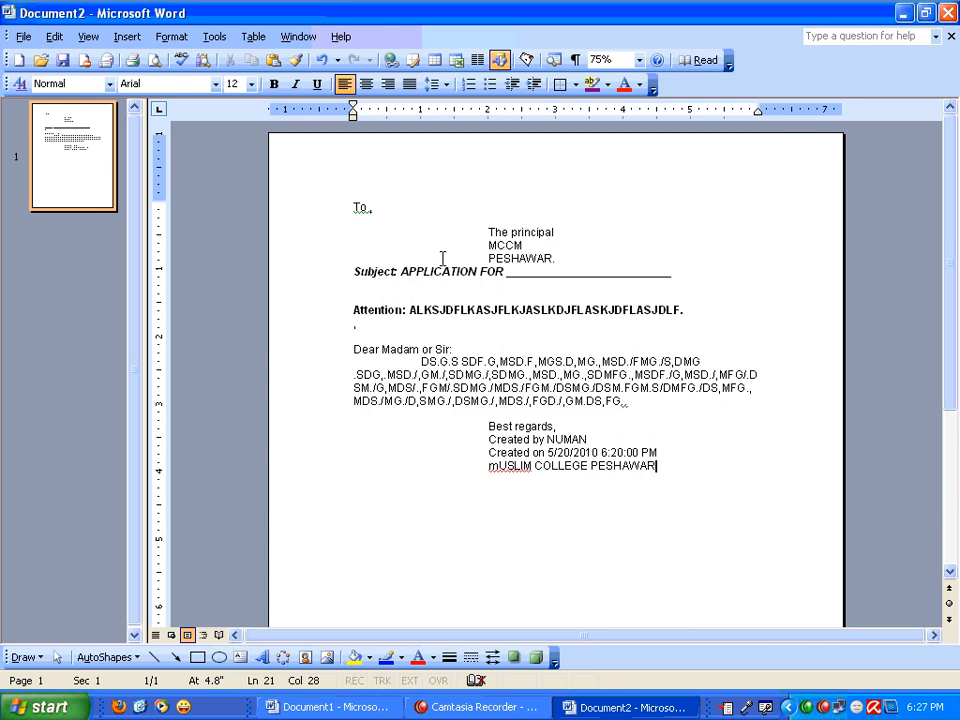
# Step: Start a new unindented line below the "mUSLIM COLLEGE PESHAWAR" line
pyautogui.click(126, 37)
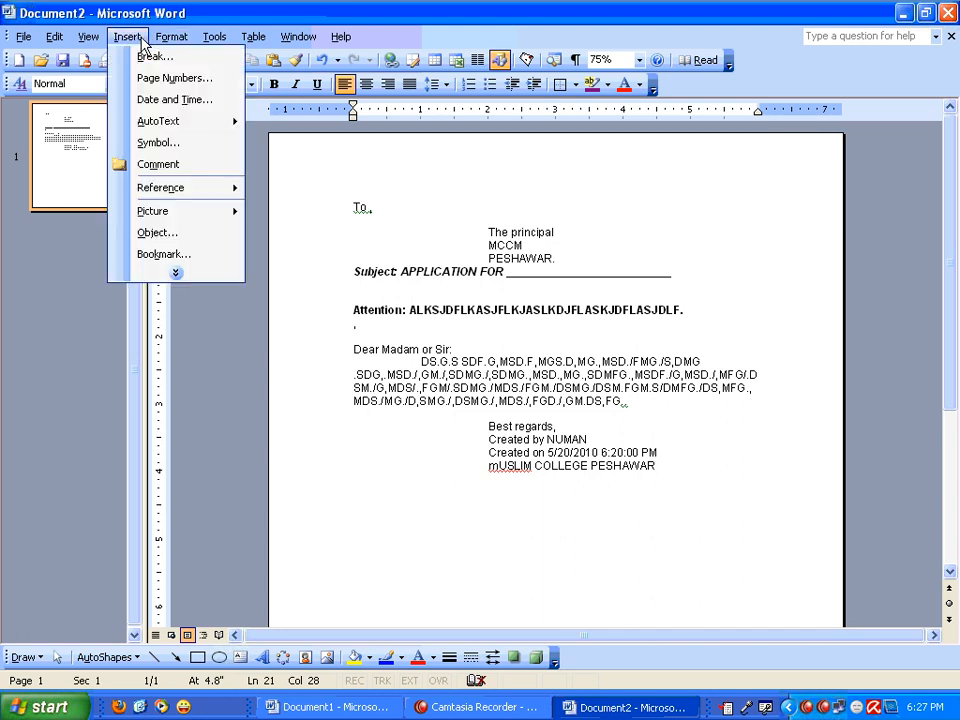
pyautogui.click(675, 450)
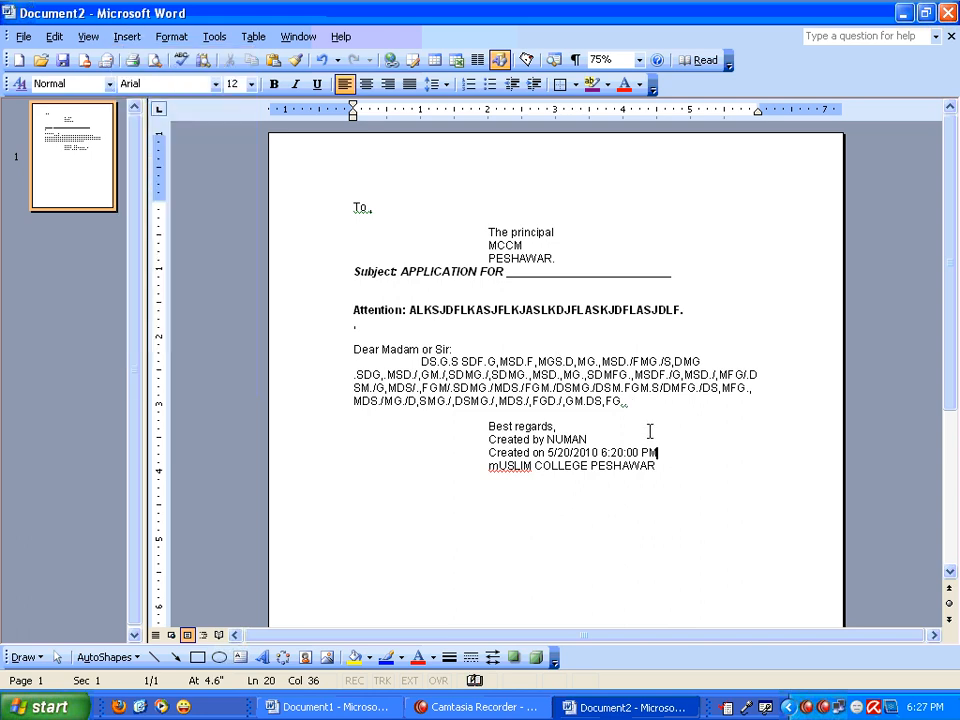
pyautogui.click(673, 469)
pyautogui.press('Return')
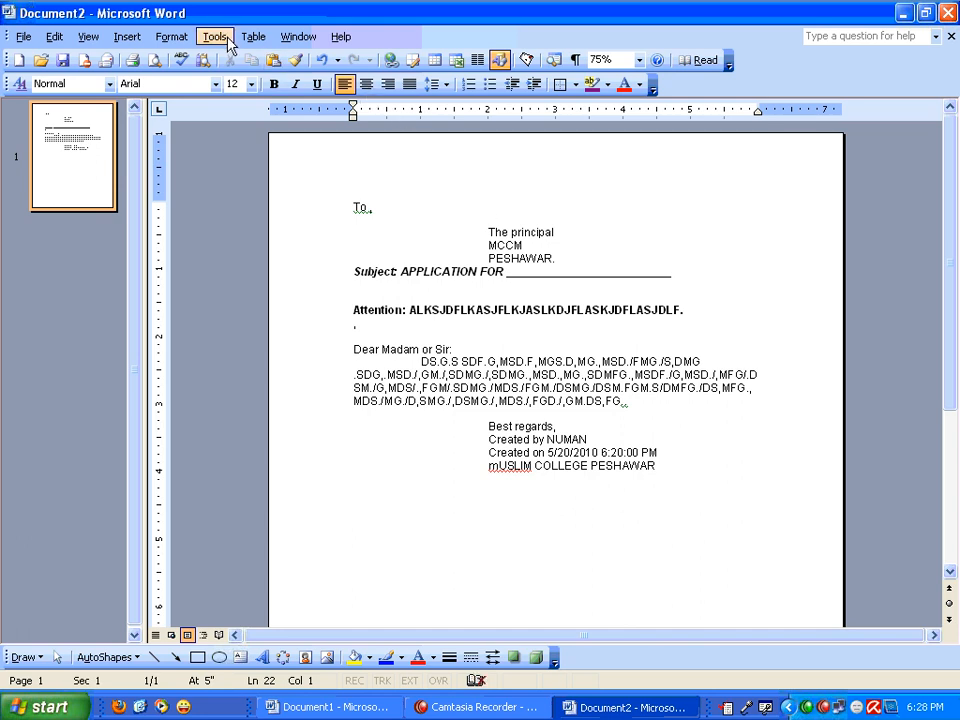
pyautogui.click(128, 37)
pyautogui.click(177, 273)
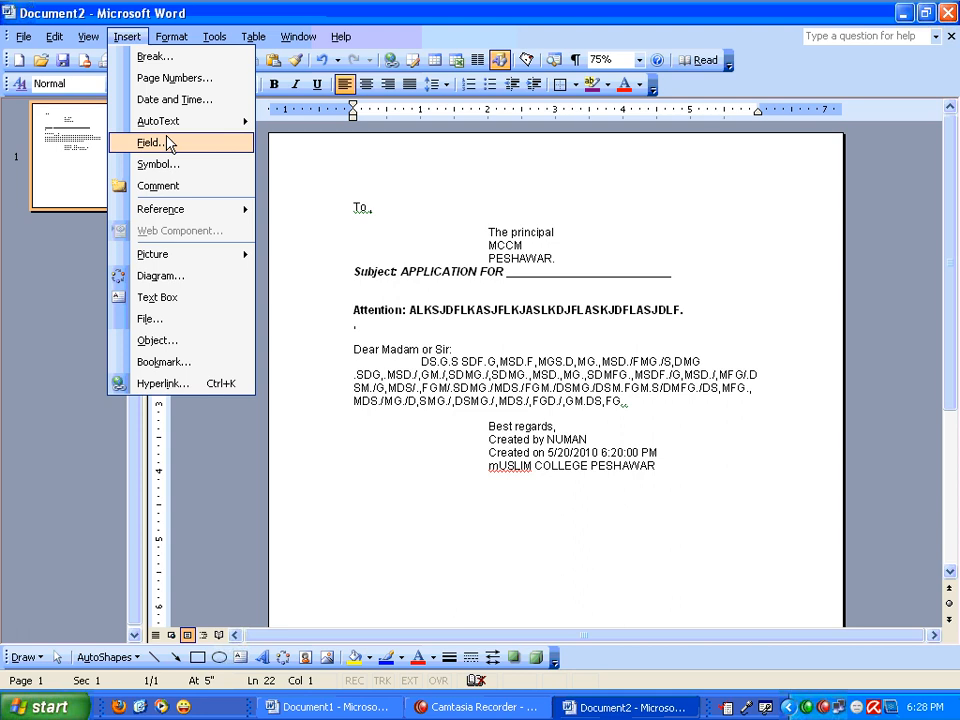
pyautogui.moveTo(253, 37)
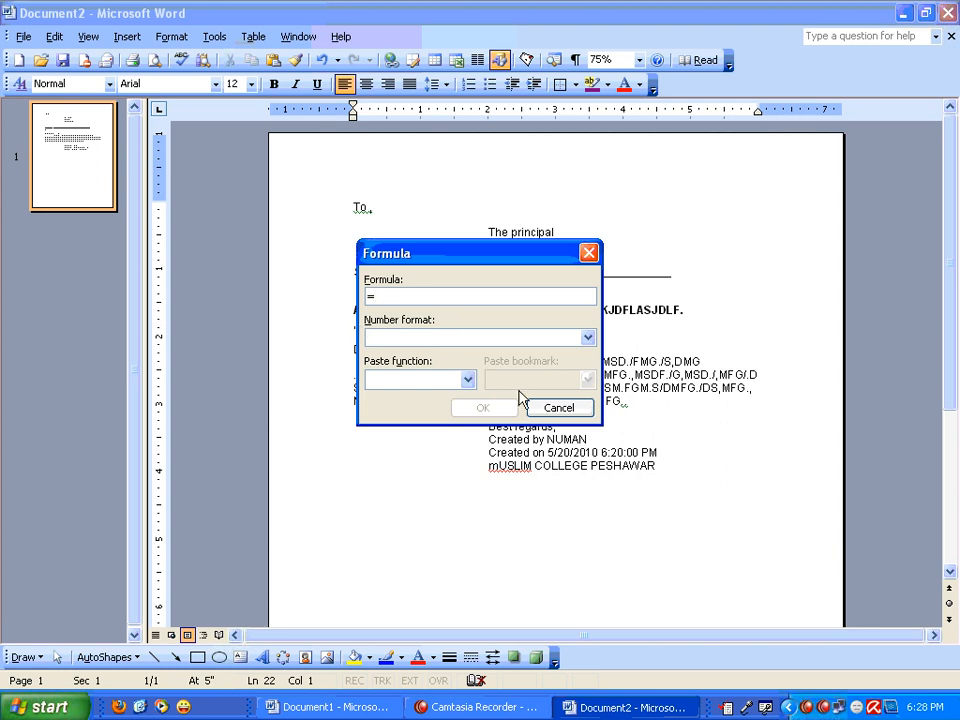
pyautogui.click(564, 411)
pyautogui.click(255, 39)
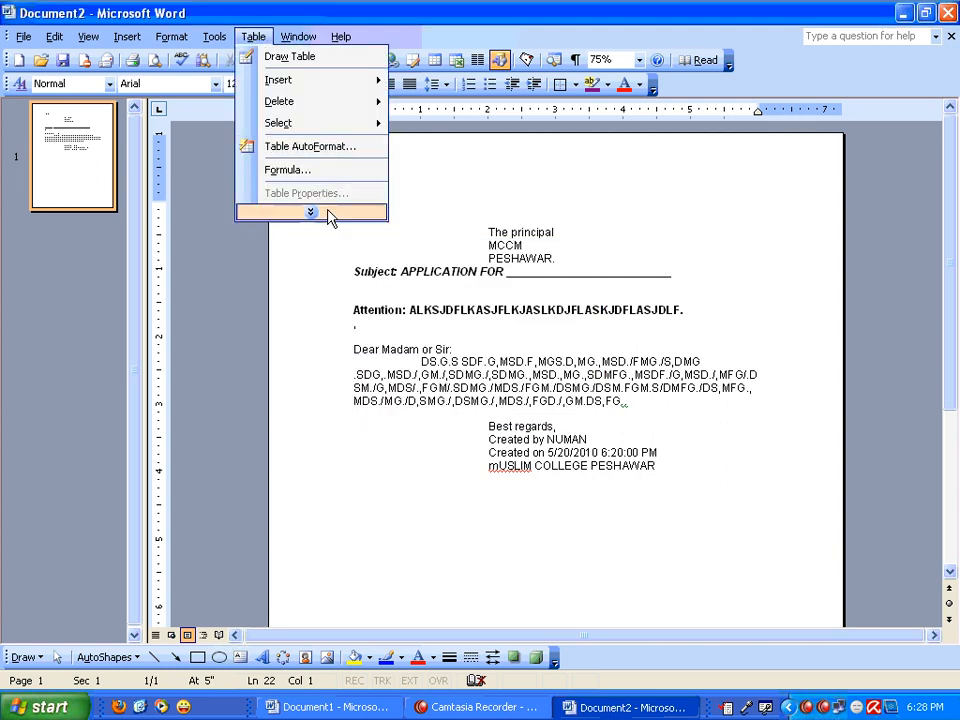
pyautogui.moveTo(127, 37)
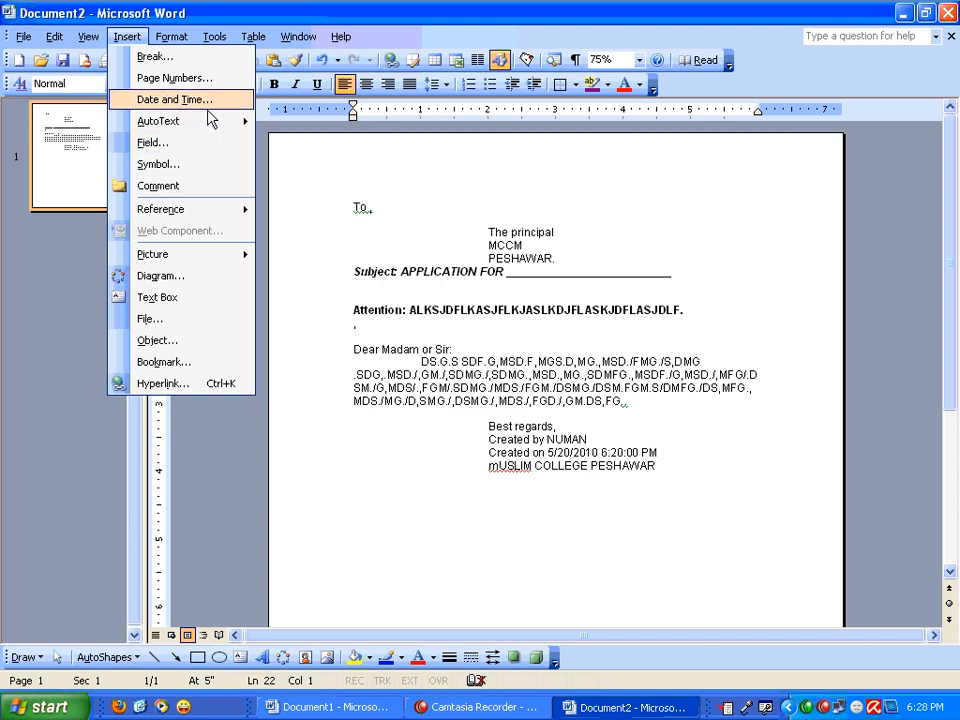
pyautogui.click(474, 514)
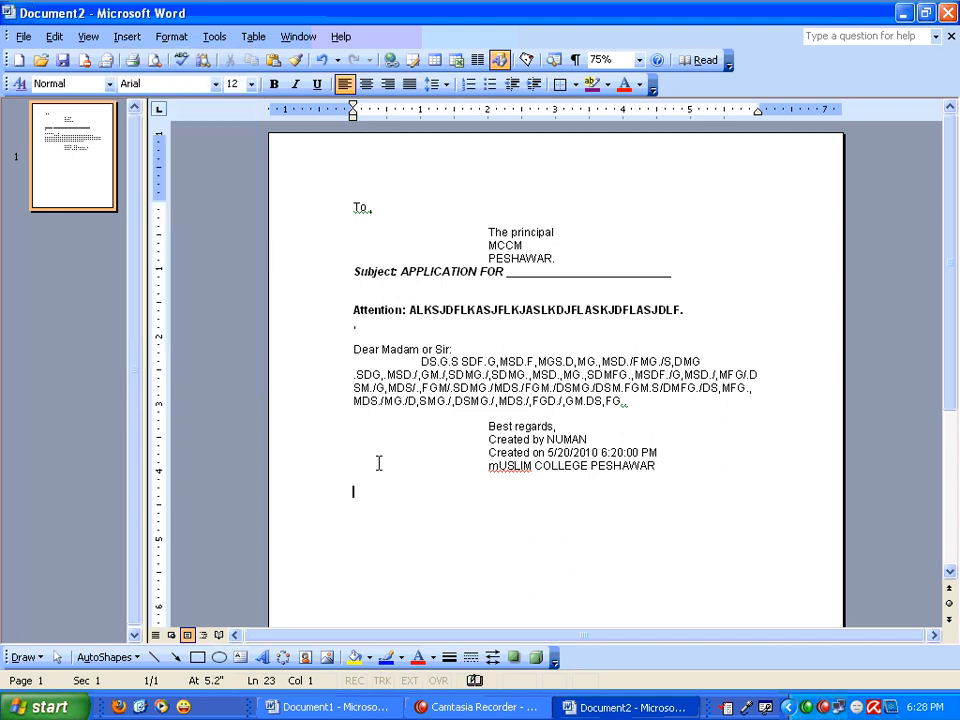
pyautogui.click(128, 40)
pyautogui.moveTo(250, 37)
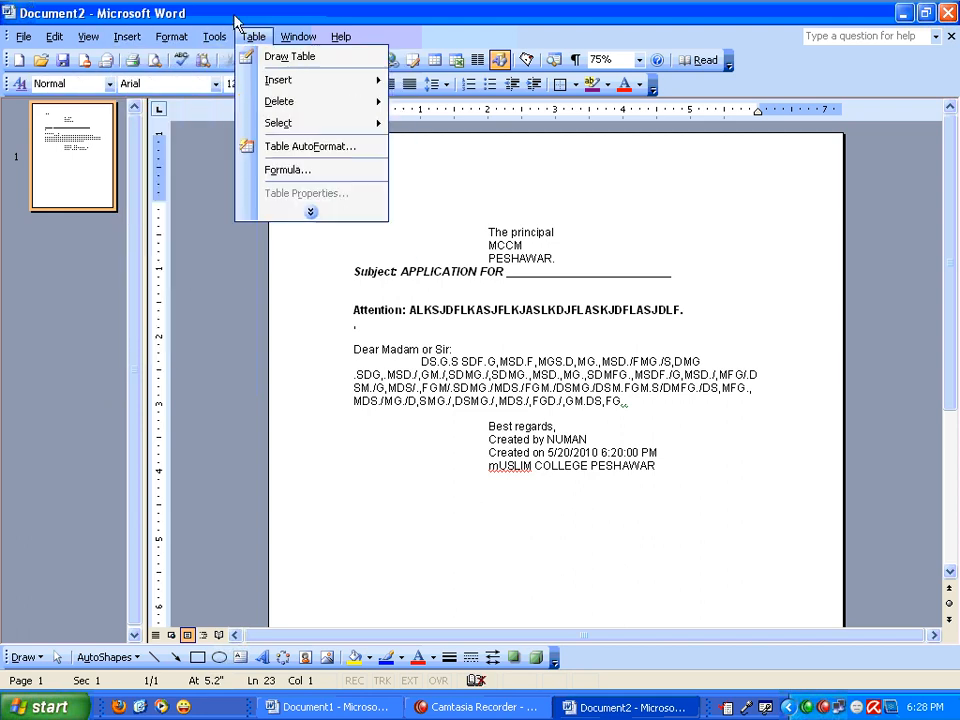
pyautogui.moveTo(128, 37)
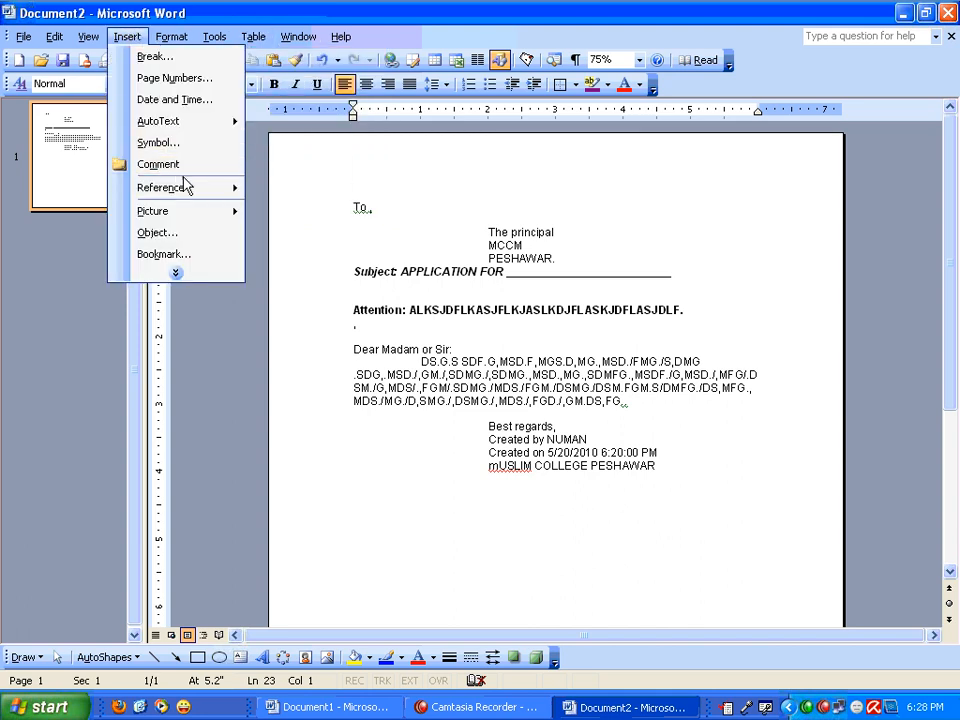
pyautogui.click(180, 273)
pyautogui.click(140, 143)
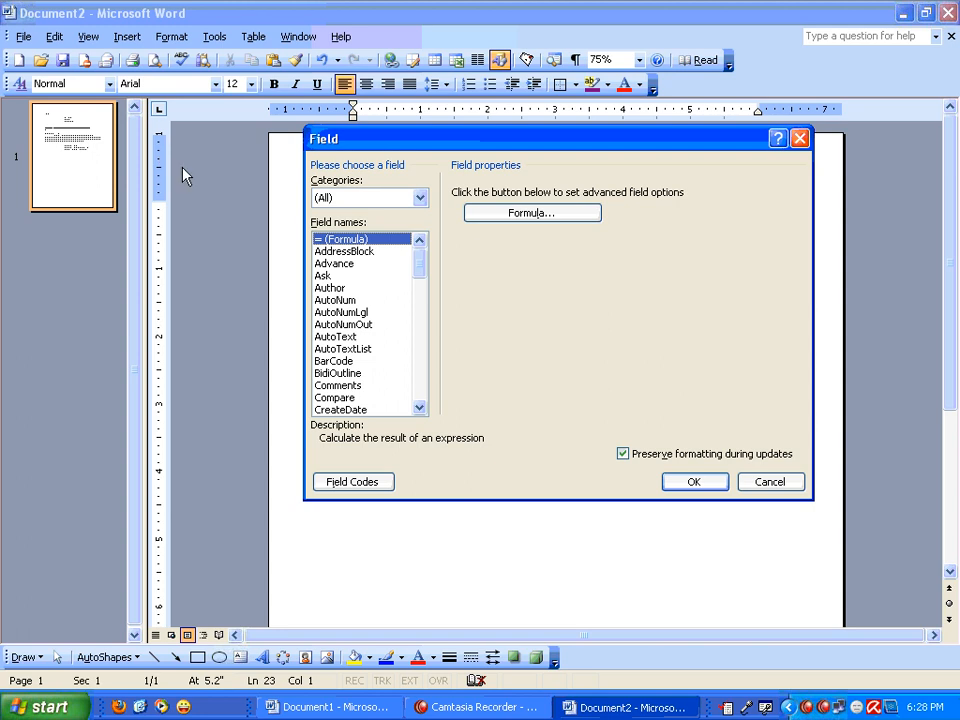
pyautogui.click(528, 216)
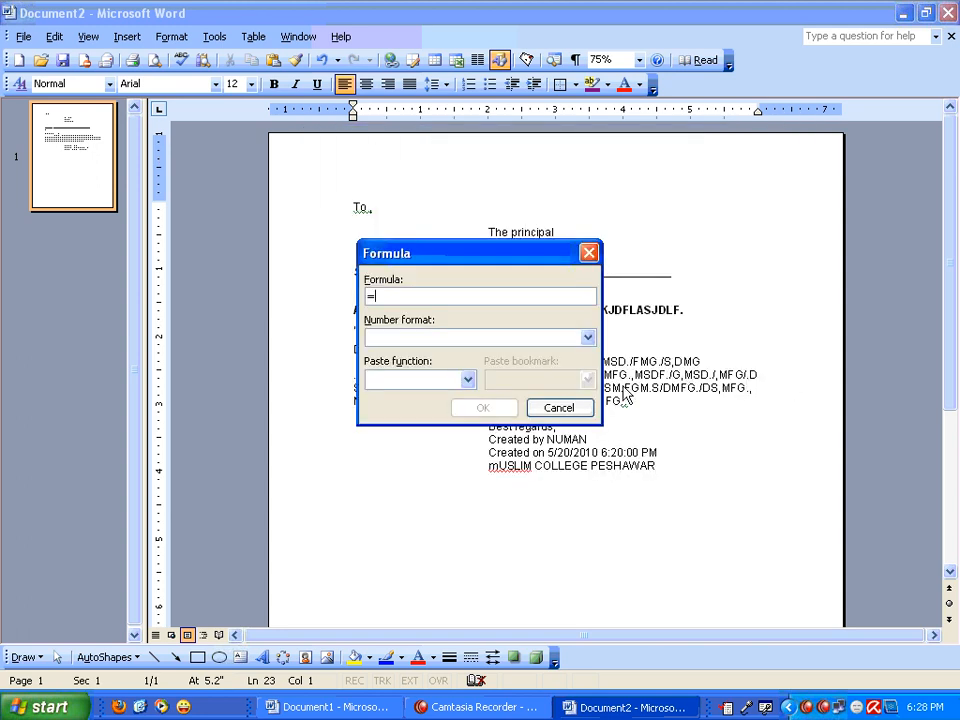
pyautogui.click(574, 408)
# Step: Insert a Date field in the M.d.yyyy format on the line below "mUSLIM COLLEGE PESHAWAR"
pyautogui.press('BackSpace')
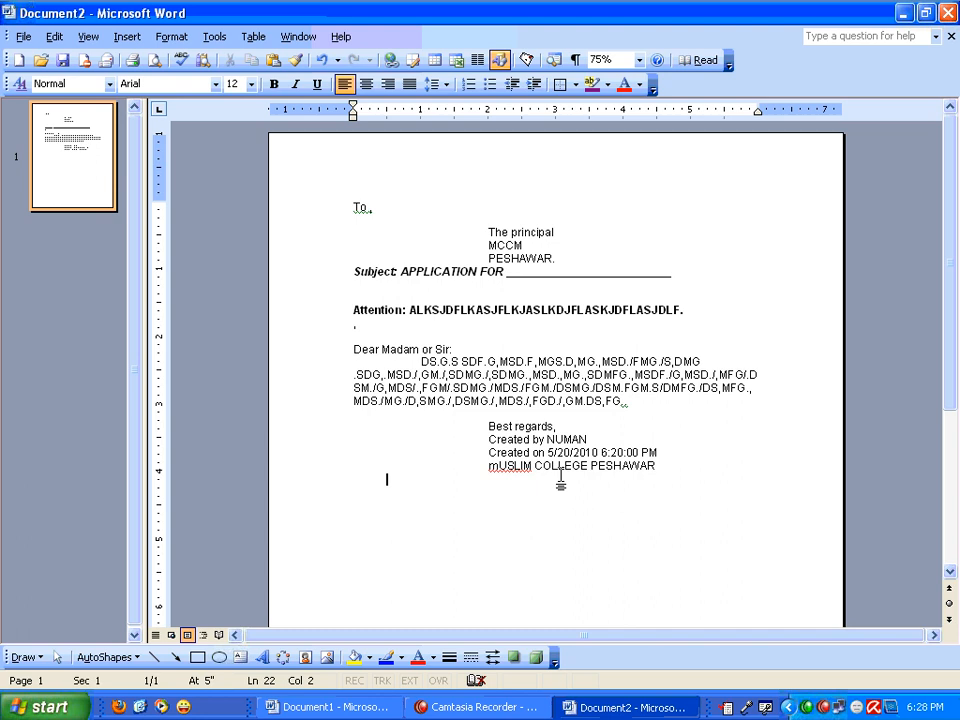
pyautogui.click(127, 36)
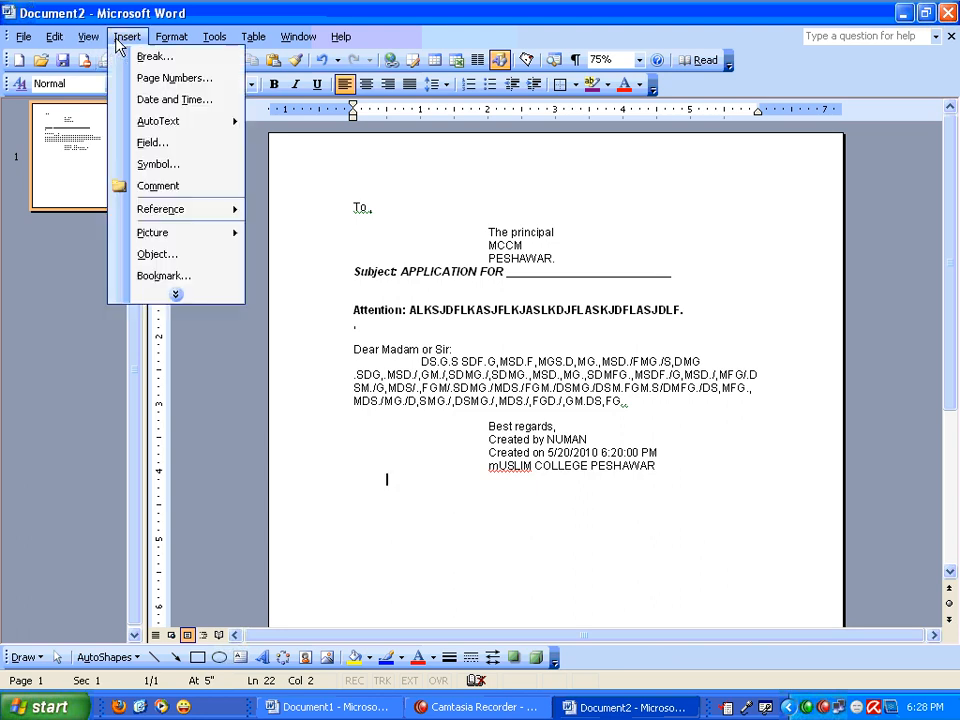
pyautogui.click(182, 144)
pyautogui.click(357, 366)
pyautogui.scroll(-3, 351, 368)
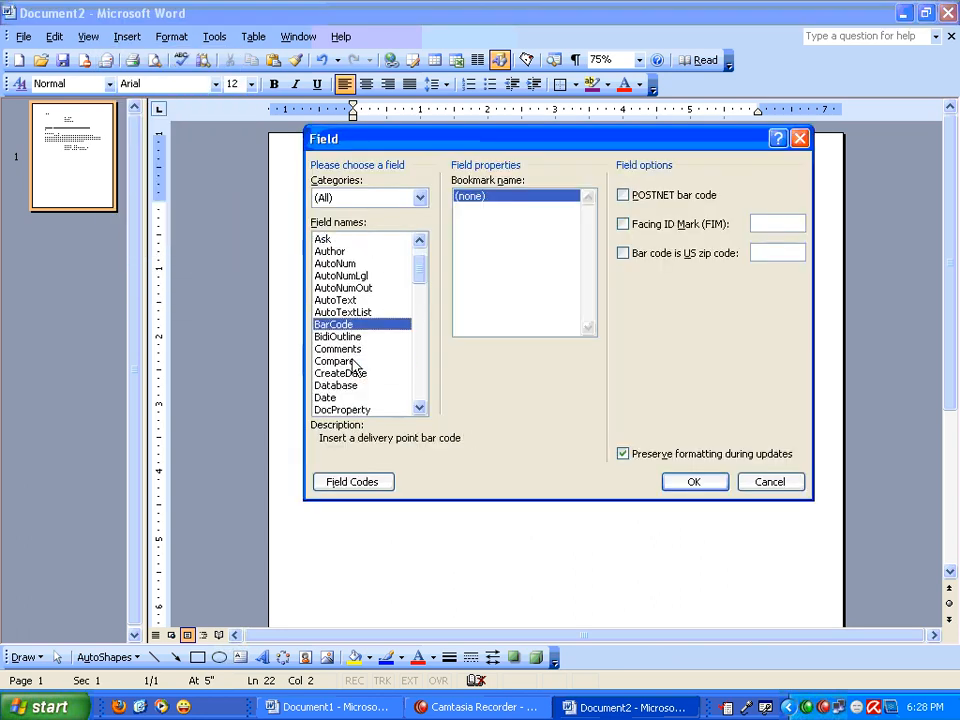
pyautogui.click(343, 325)
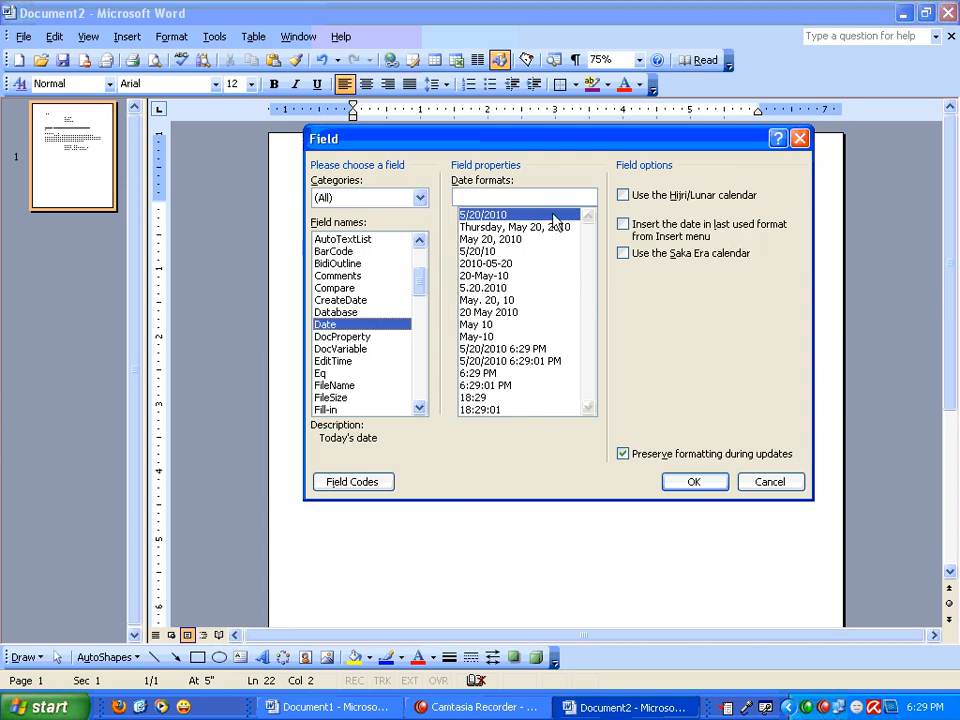
pyautogui.click(505, 288)
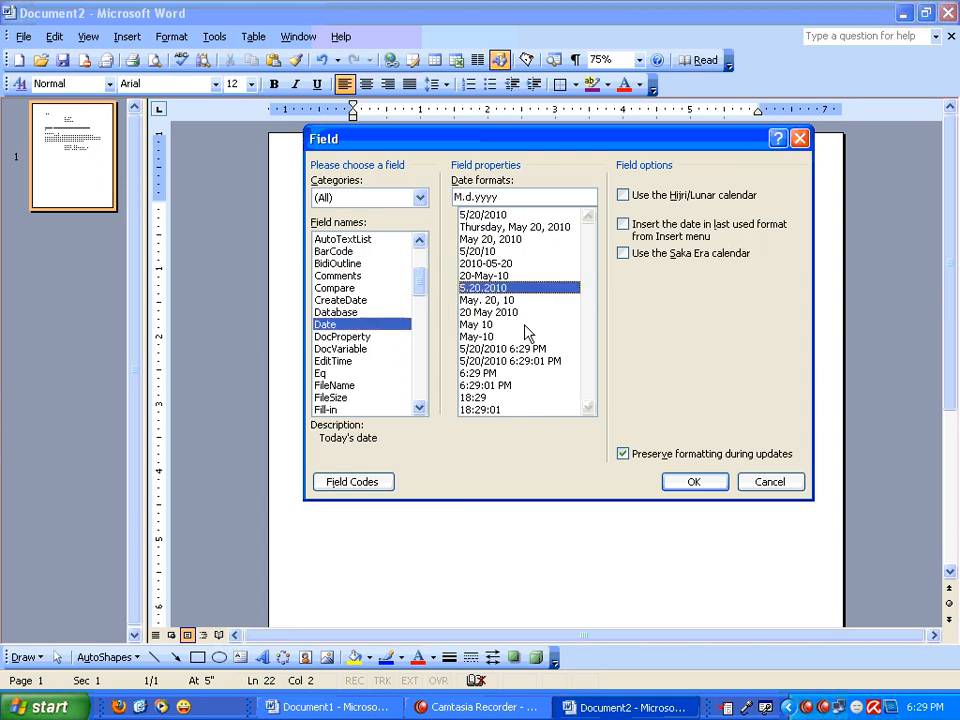
pyautogui.click(690, 481)
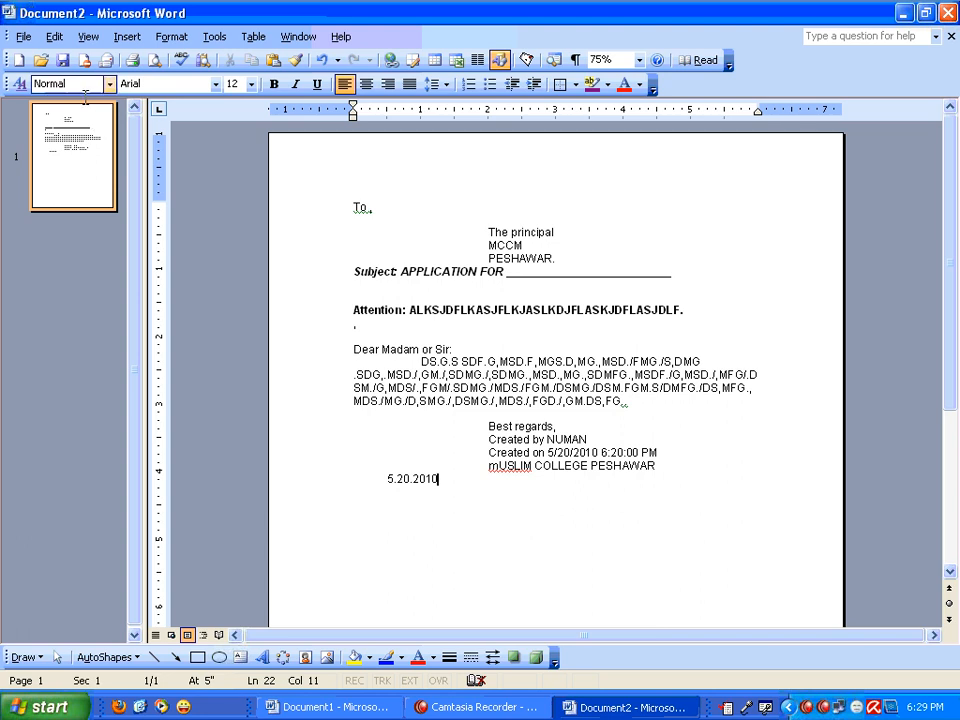
pyautogui.click(129, 40)
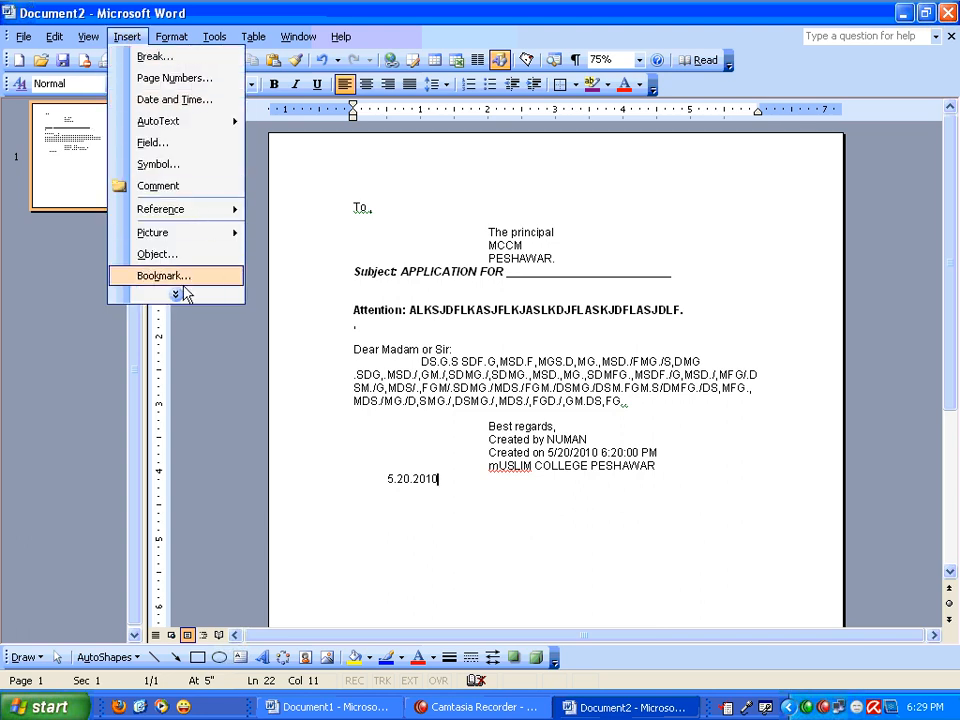
pyautogui.moveTo(184, 293)
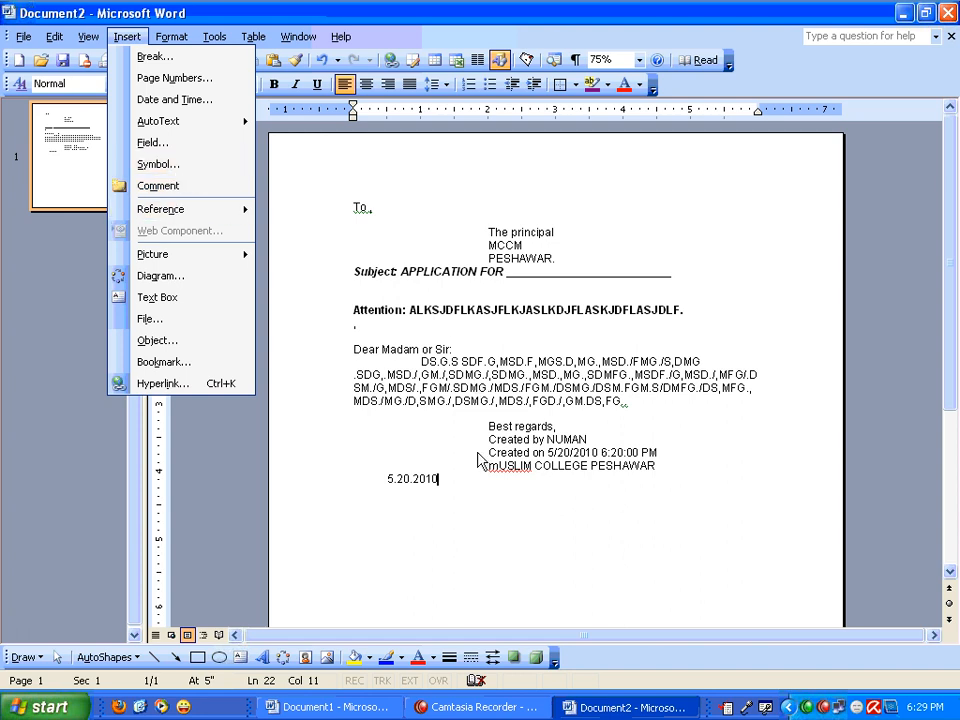
# Step: Leave two blank lines below the inserted date and write "MASTER PAINT"
pyautogui.click(456, 492)
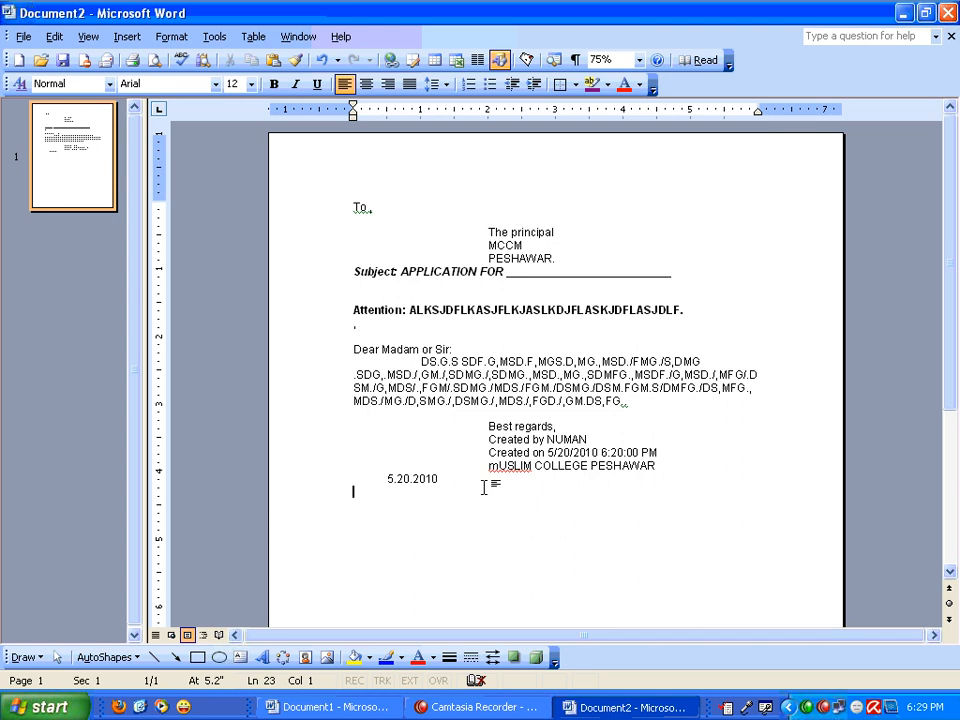
pyautogui.press('Return')
pyautogui.press('Return')
pyautogui.write('MASTER PA')
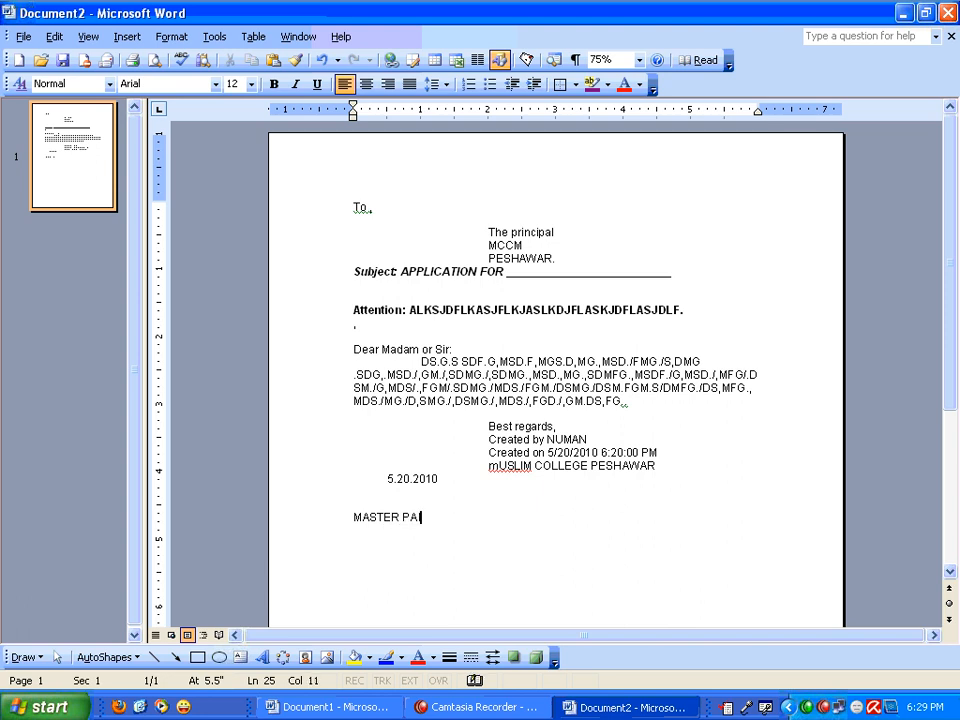
pyautogui.write('INT')
pyautogui.write('r')
pyautogui.press('BackSpace')
pyautogui.write('R')
pyautogui.press('BackSpace')
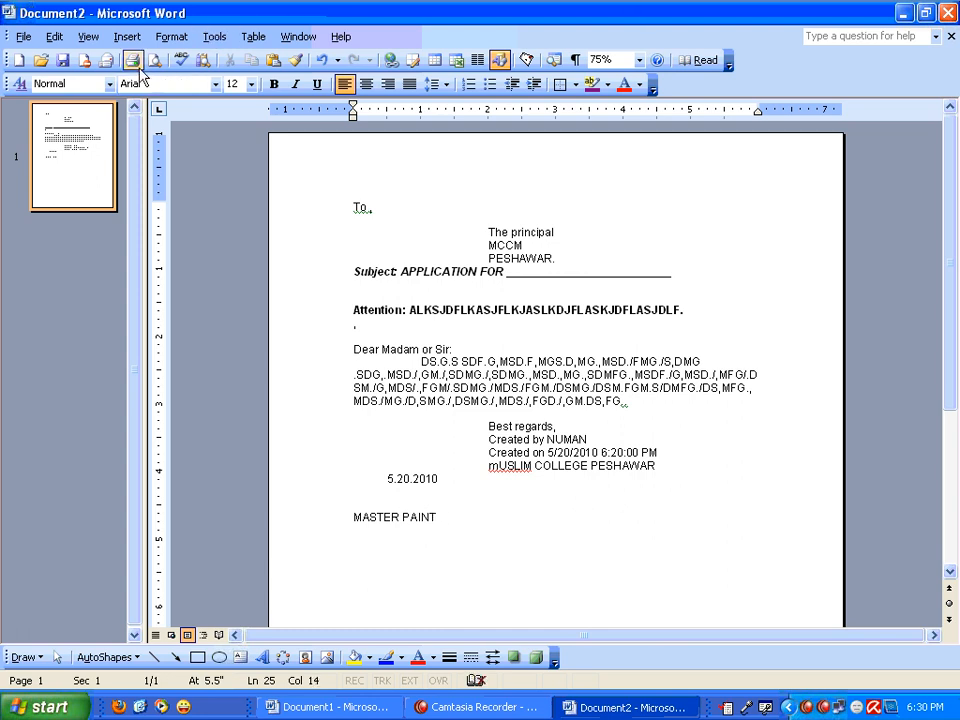
# Step: Open the Symbol dialog over the document and look through all the Wingdings symbols
pyautogui.click(127, 36)
pyautogui.click(176, 165)
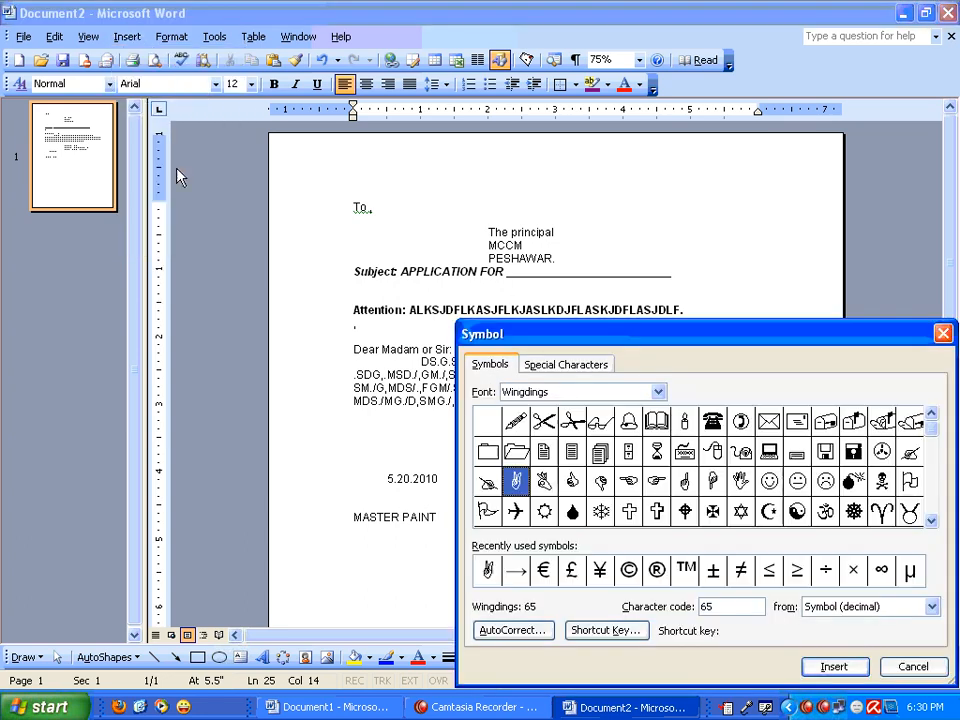
pyautogui.moveTo(701, 336); pyautogui.dragTo(514, 159)
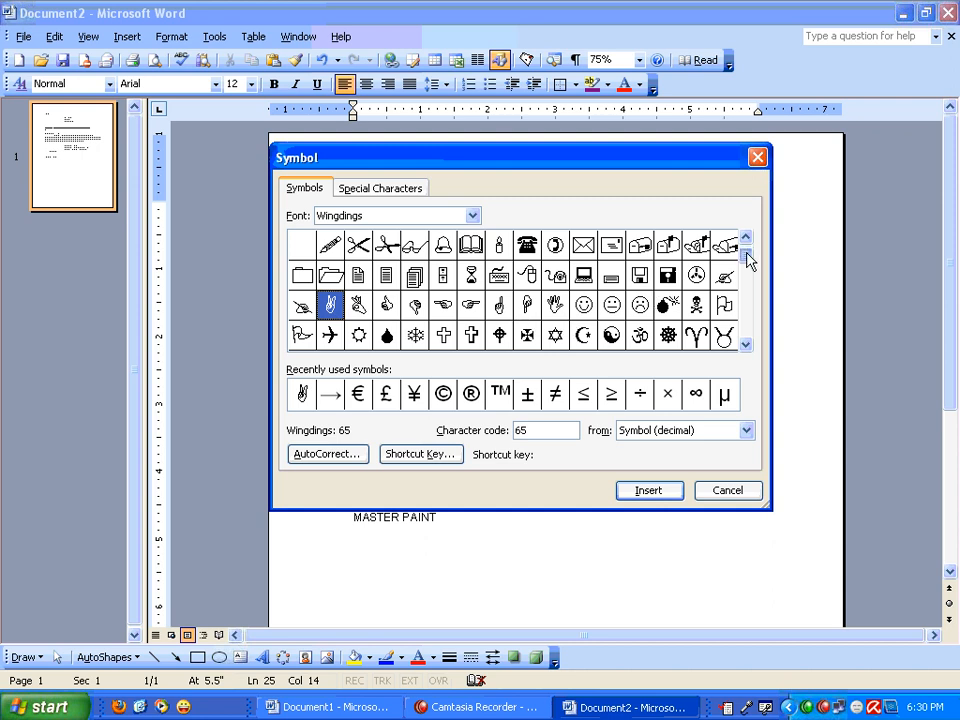
pyautogui.click(746, 344)
pyautogui.click(746, 344)
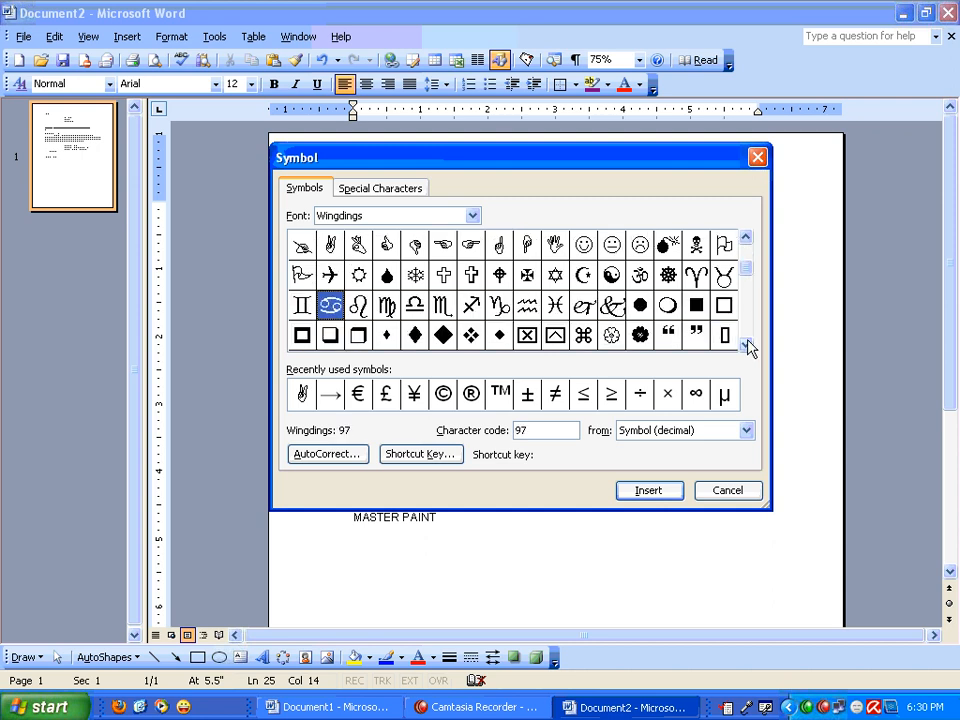
pyautogui.click(746, 344)
pyautogui.click(746, 344)
pyautogui.click(746, 344)
pyautogui.click(746, 344)
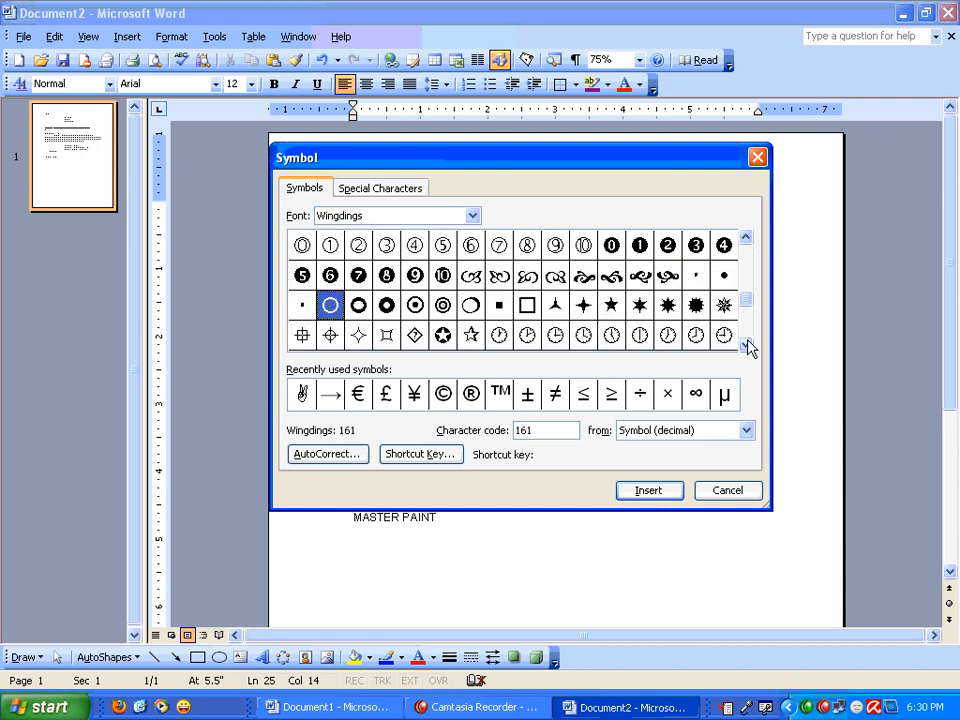
pyautogui.click(746, 344)
pyautogui.click(746, 344)
pyautogui.click(746, 344)
pyautogui.click(746, 344)
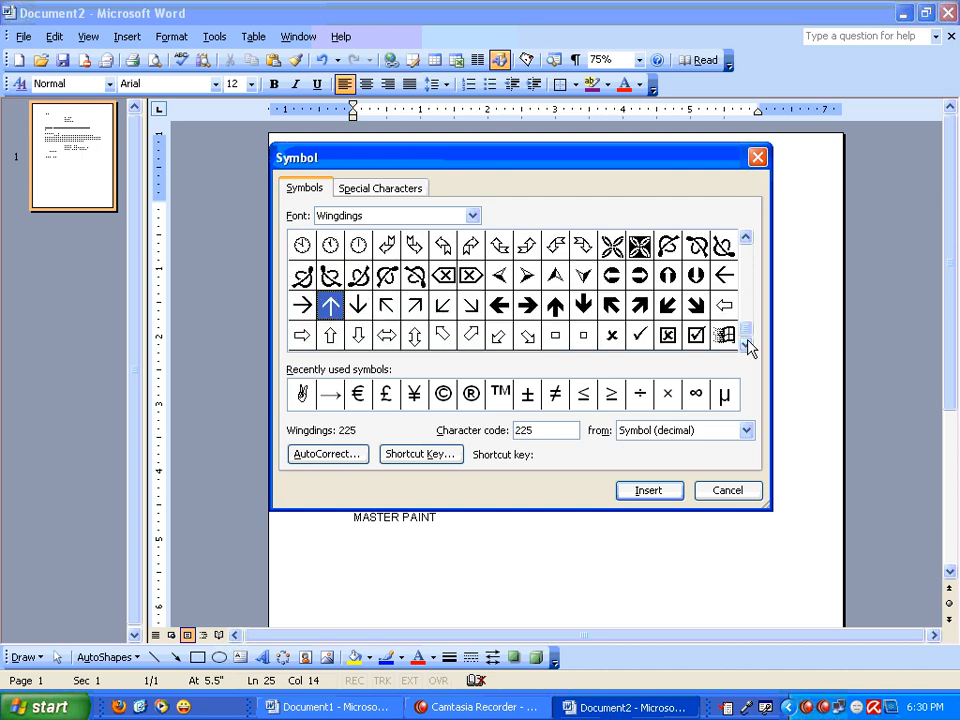
pyautogui.click(746, 240)
pyautogui.click(746, 240)
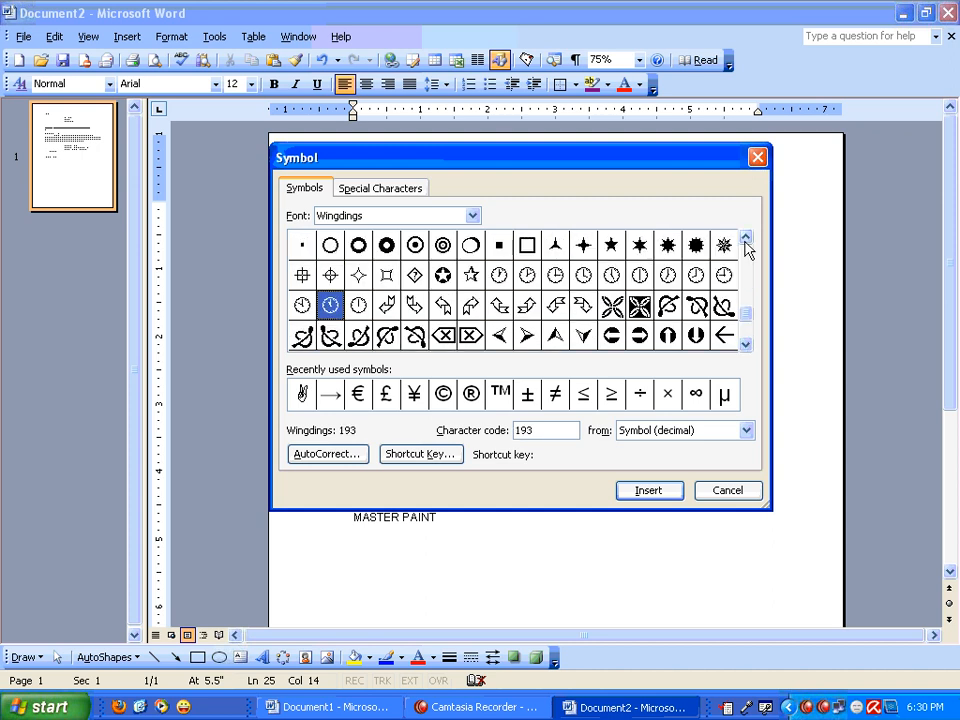
pyautogui.click(746, 240)
pyautogui.click(746, 240)
pyautogui.click(746, 240)
pyautogui.click(746, 240)
pyautogui.click(746, 240)
pyautogui.click(746, 240)
pyautogui.click(746, 240)
pyautogui.click(746, 240)
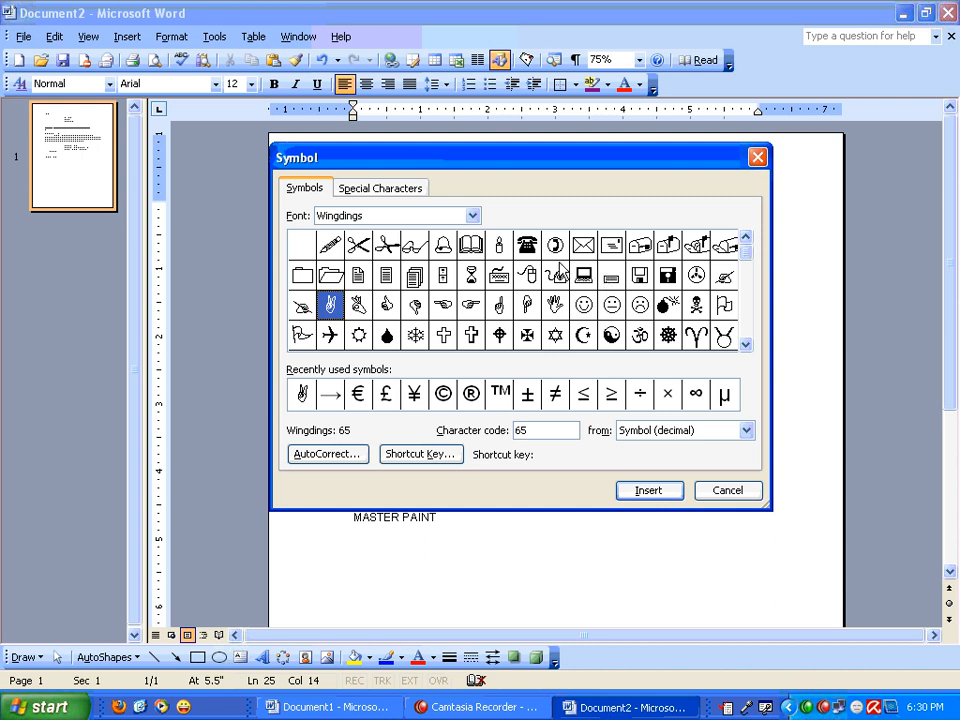
# Step: Set the symbol font to Viner Hand ITC and view its Mathematical Operators, Currency Symbols and General Punctuation subsets
pyautogui.click(473, 216)
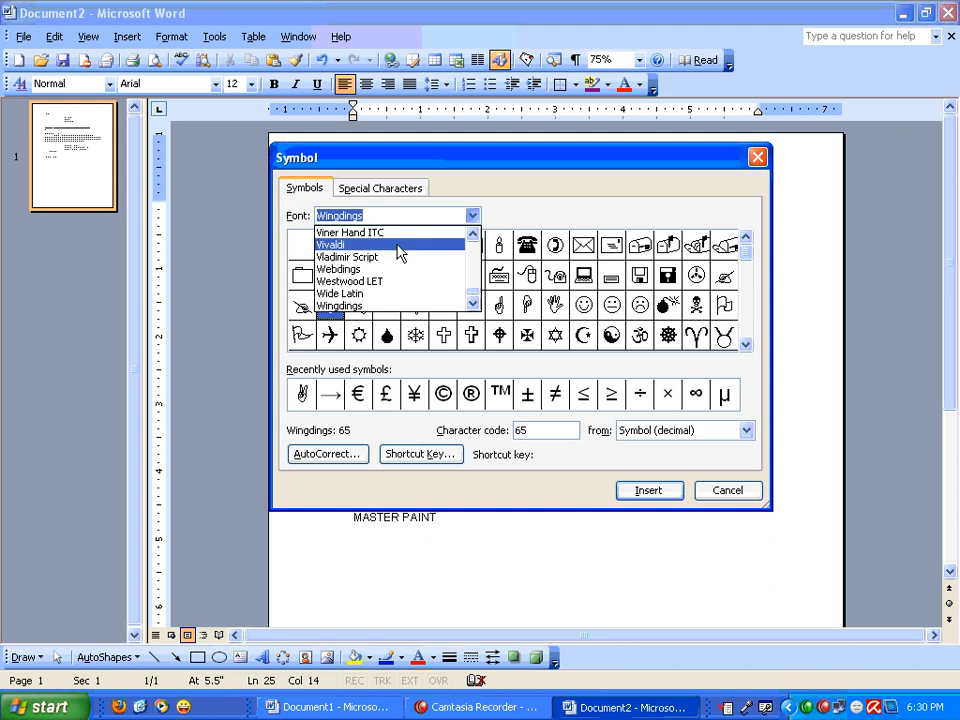
pyautogui.click(378, 232)
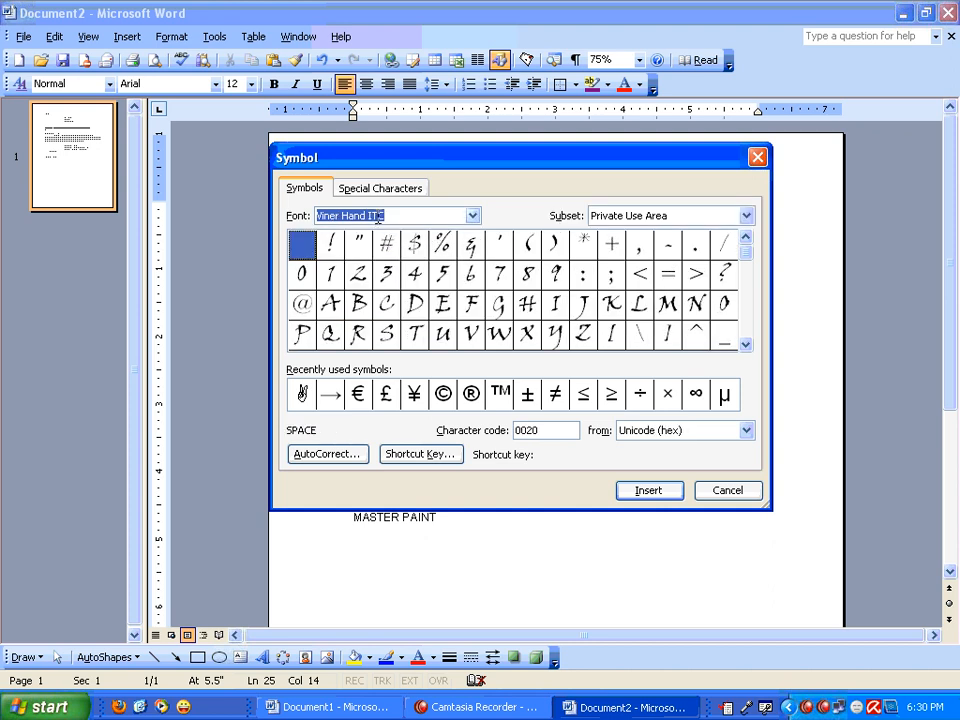
pyautogui.click(746, 217)
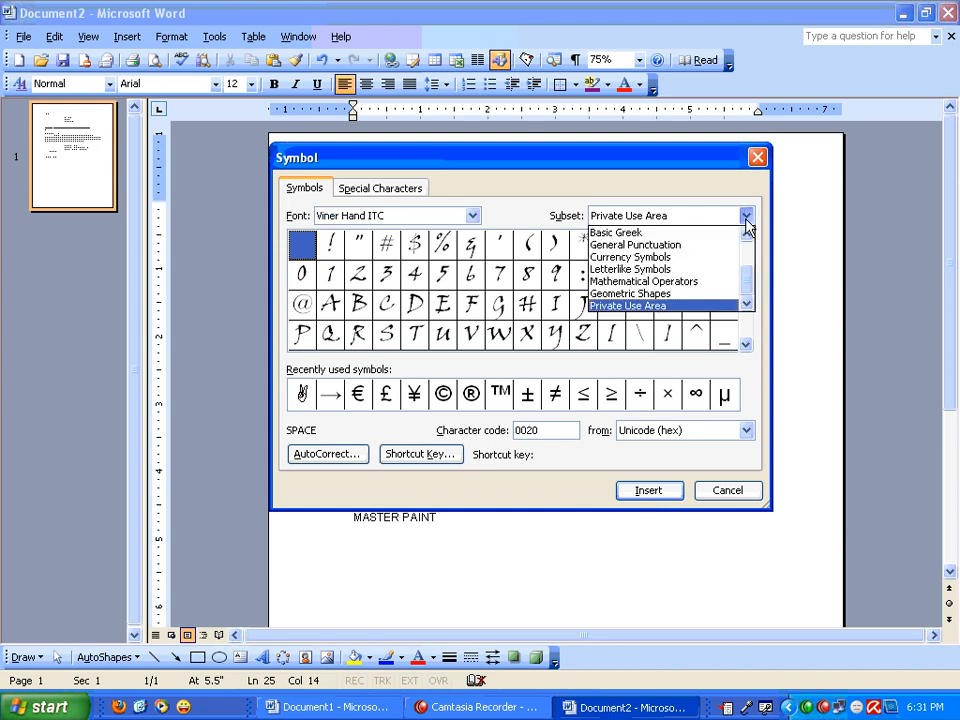
pyautogui.click(673, 289)
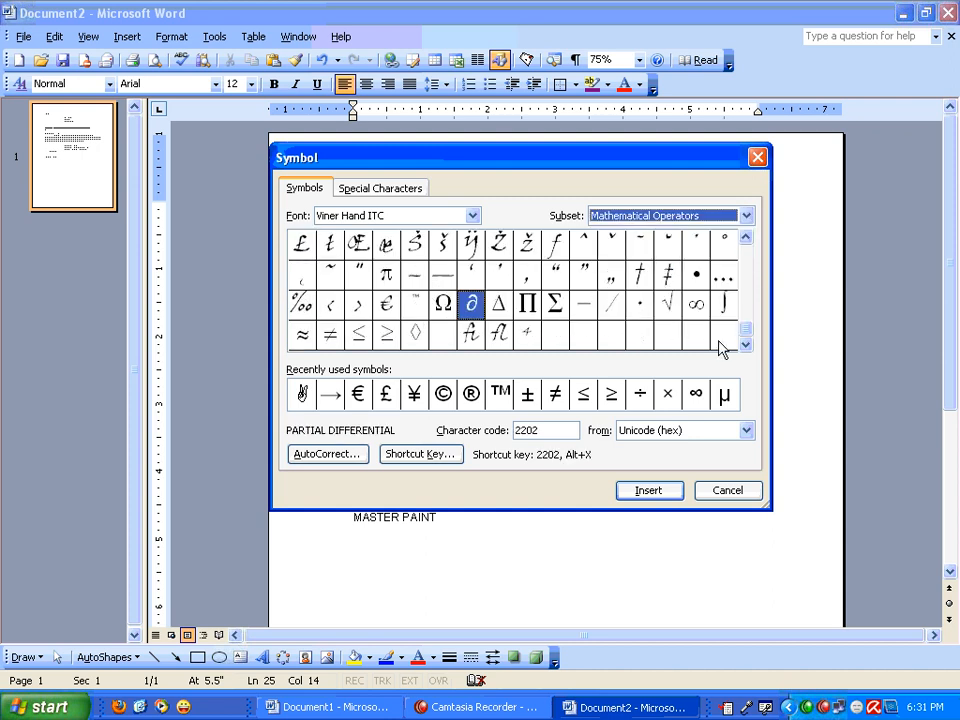
pyautogui.click(746, 216)
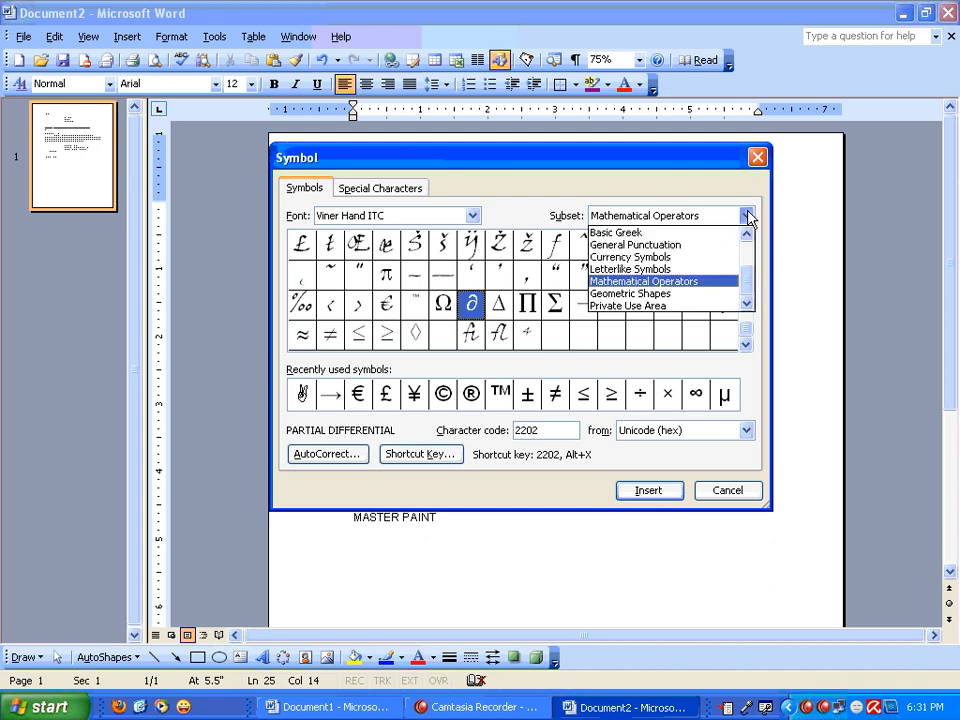
pyautogui.click(667, 259)
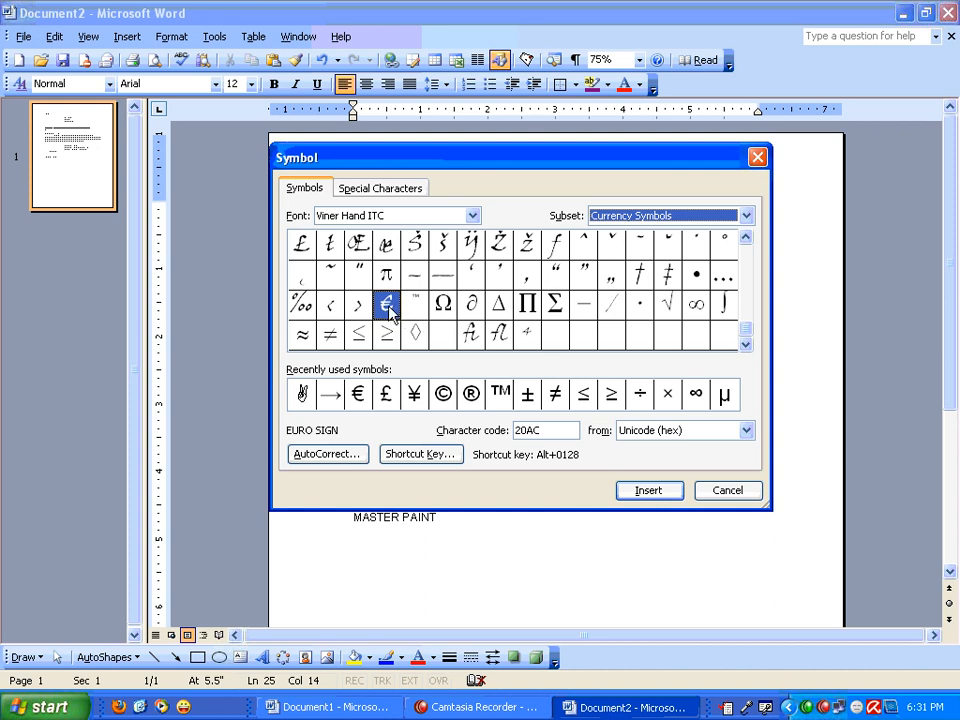
pyautogui.click(746, 217)
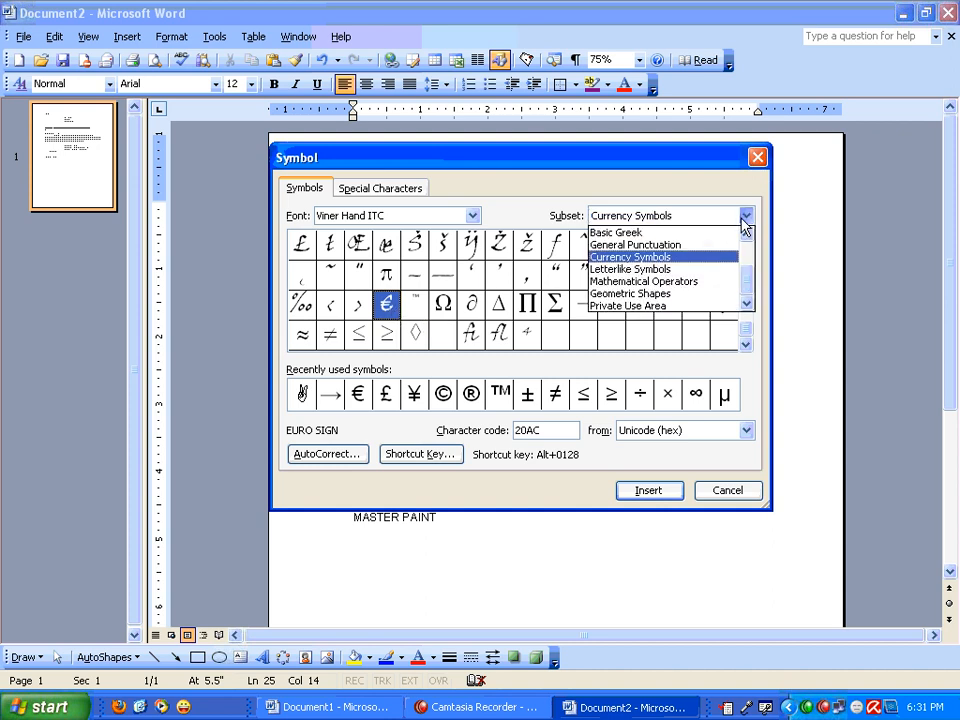
pyautogui.click(672, 250)
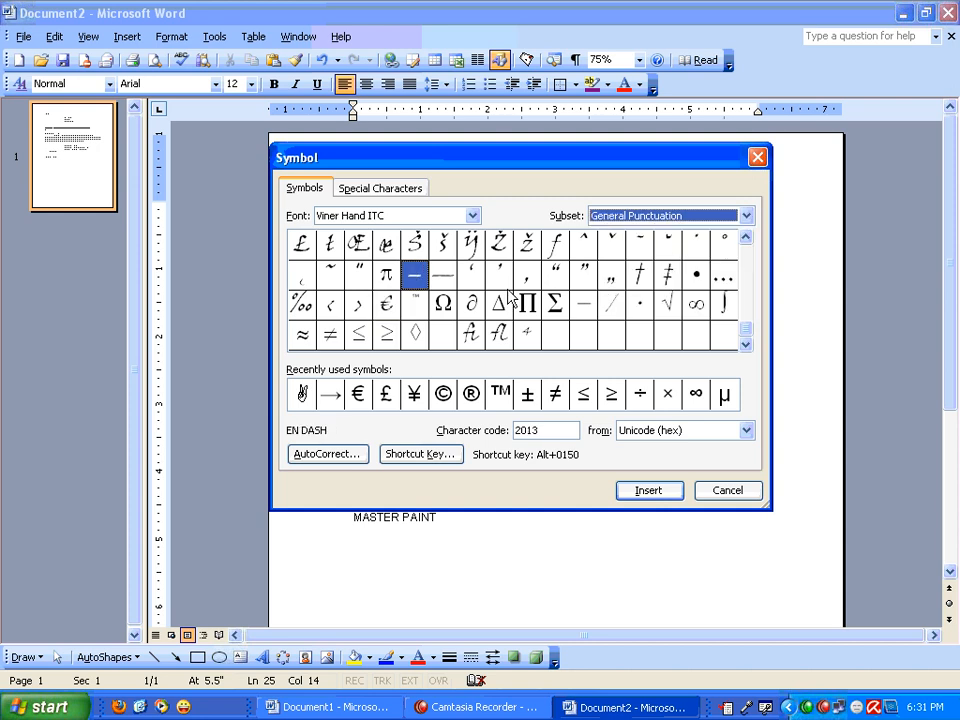
# Step: Browse the symbol subsets to Geometric Shapes and insert the Viner Hand ITC double dagger (‡) after "MASTER PAINT"
pyautogui.click(746, 215)
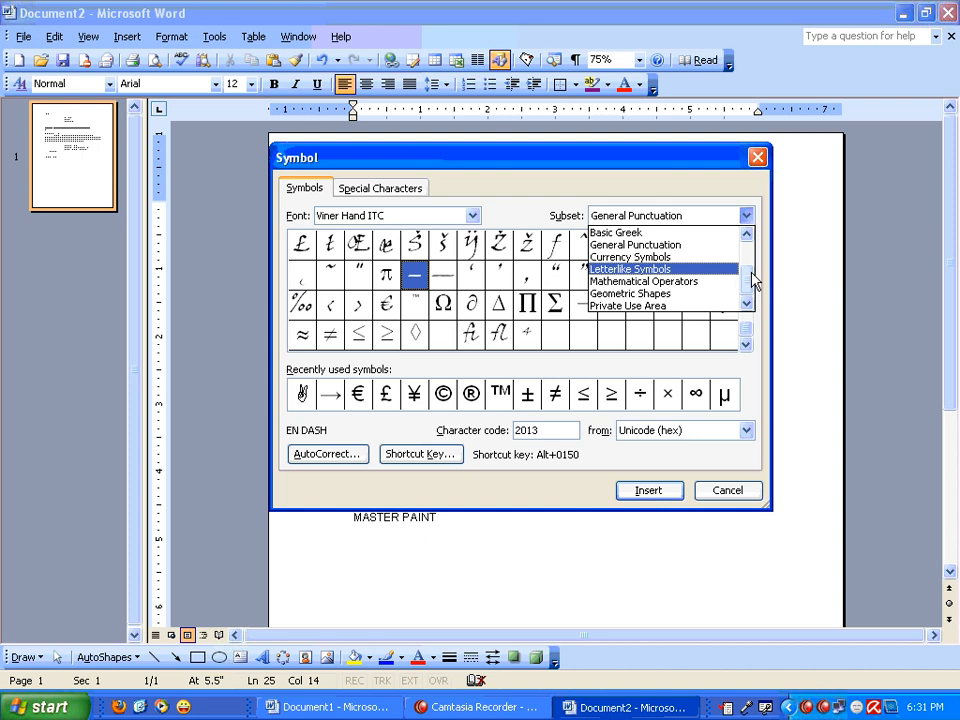
pyautogui.moveTo(754, 276); pyautogui.dragTo(748, 256)
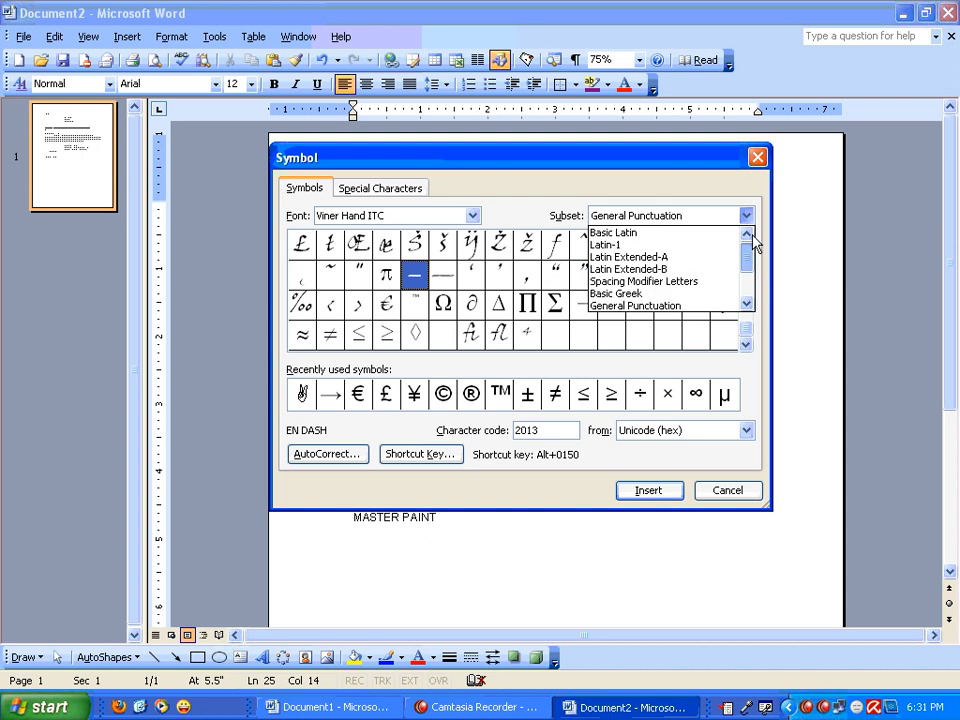
pyautogui.click(746, 303)
pyautogui.click(746, 303)
pyautogui.click(746, 303)
pyautogui.click(746, 303)
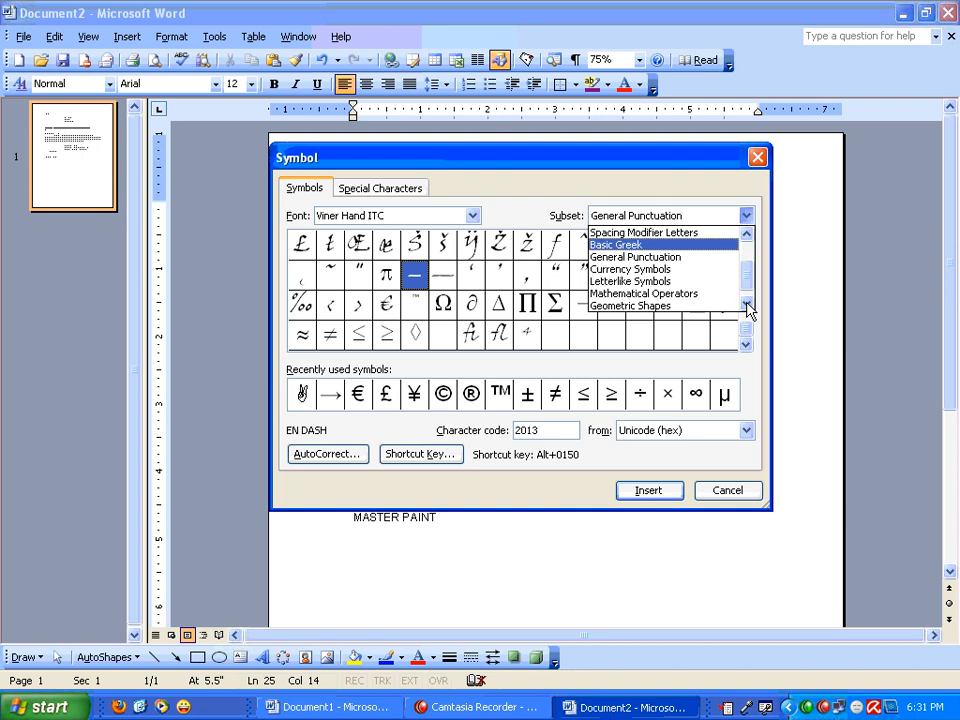
pyautogui.click(746, 303)
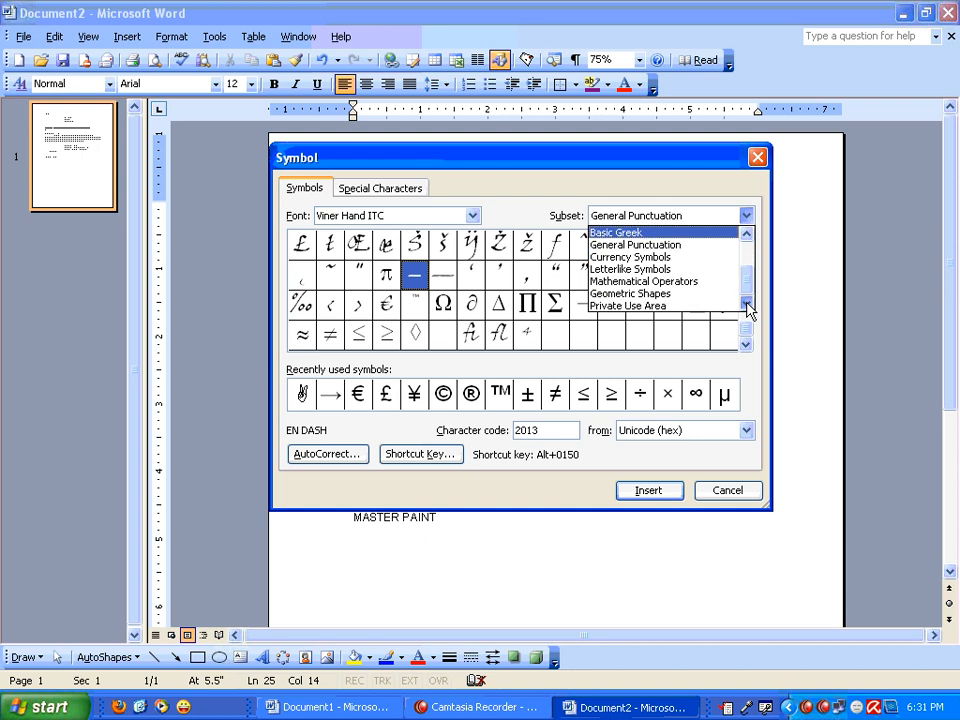
pyautogui.click(644, 293)
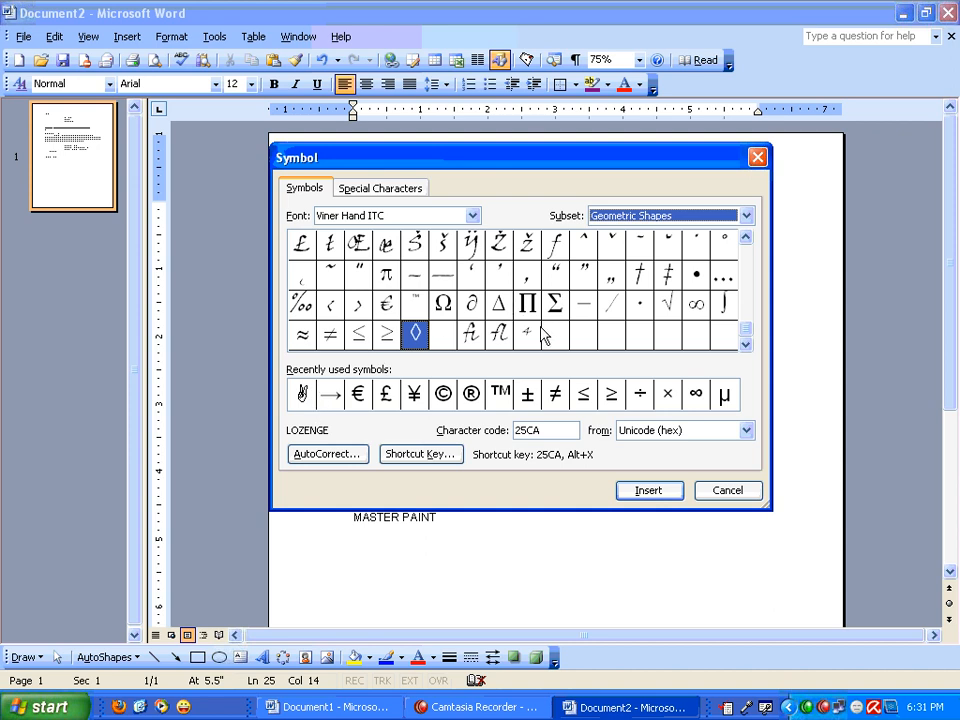
pyautogui.click(668, 274)
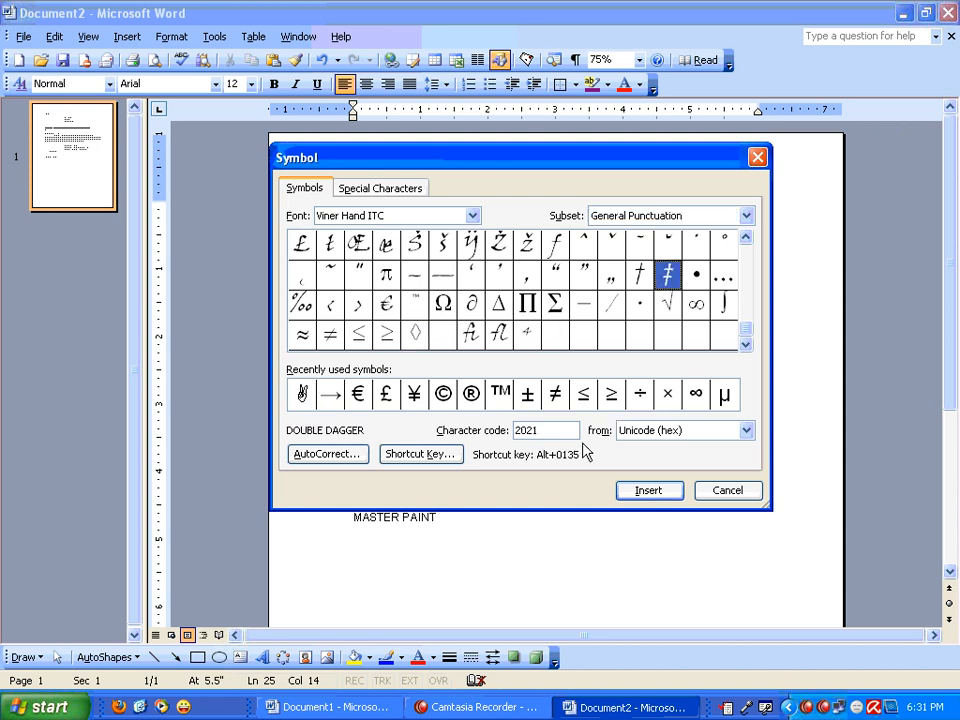
pyautogui.click(640, 491)
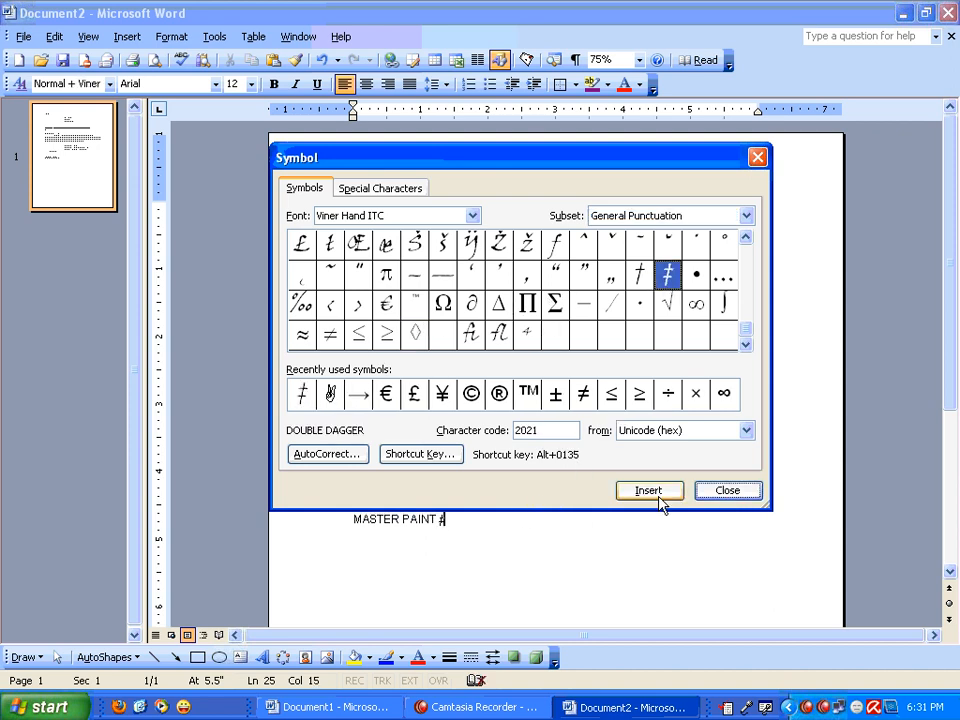
# Step: Insert the recently used registered sign (®) after the double dagger on the "MASTER PAINT" line and start a new line
pyautogui.click(727, 491)
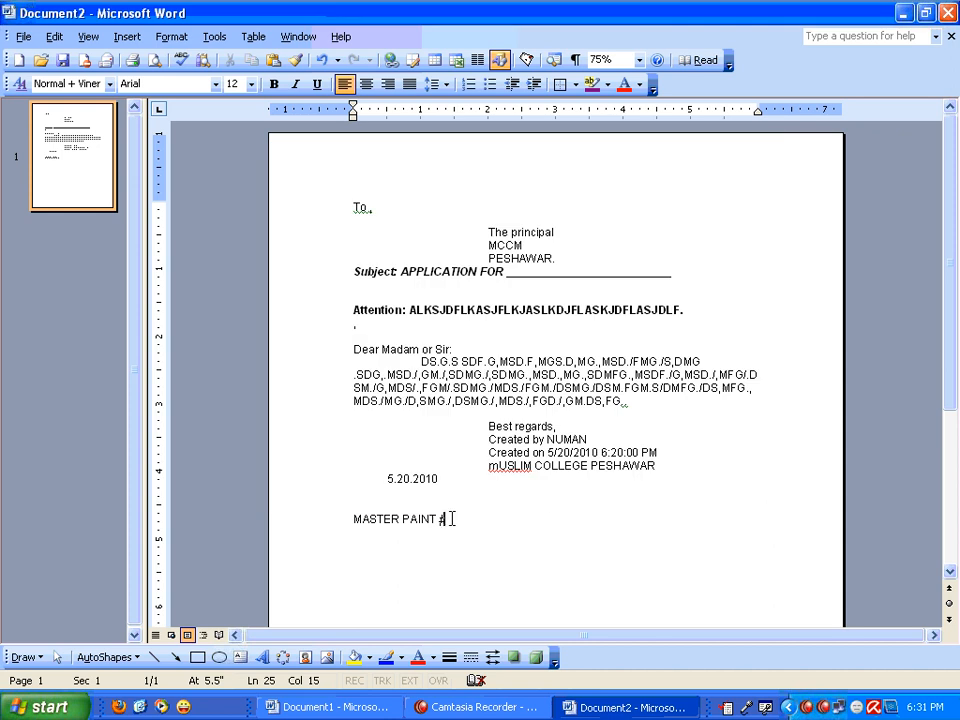
pyautogui.click(129, 36)
pyautogui.click(190, 164)
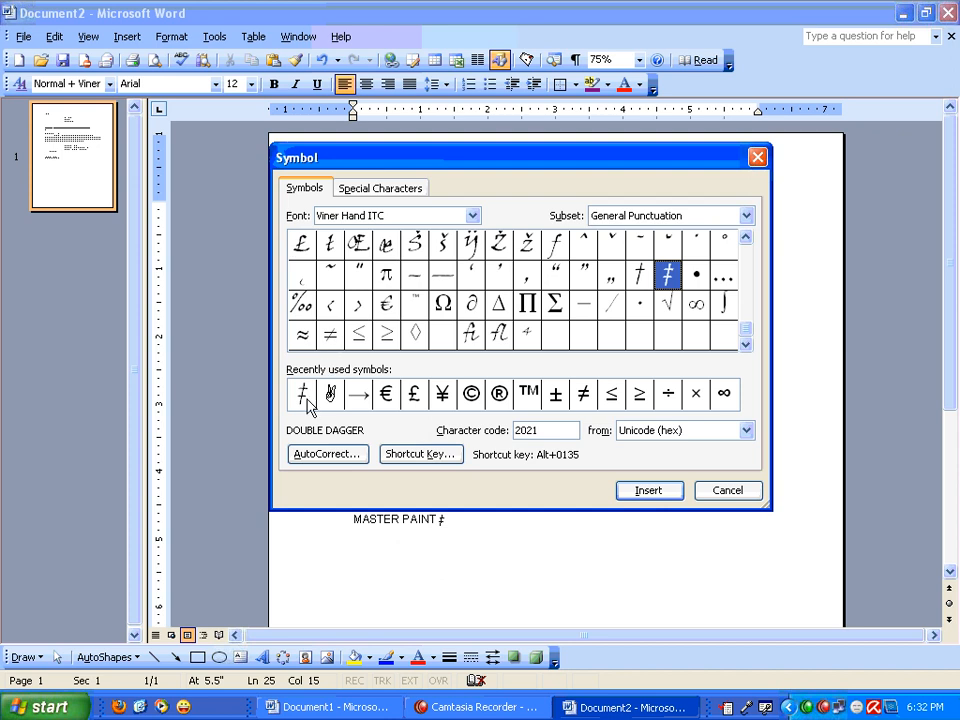
pyautogui.click(505, 398)
pyautogui.click(634, 493)
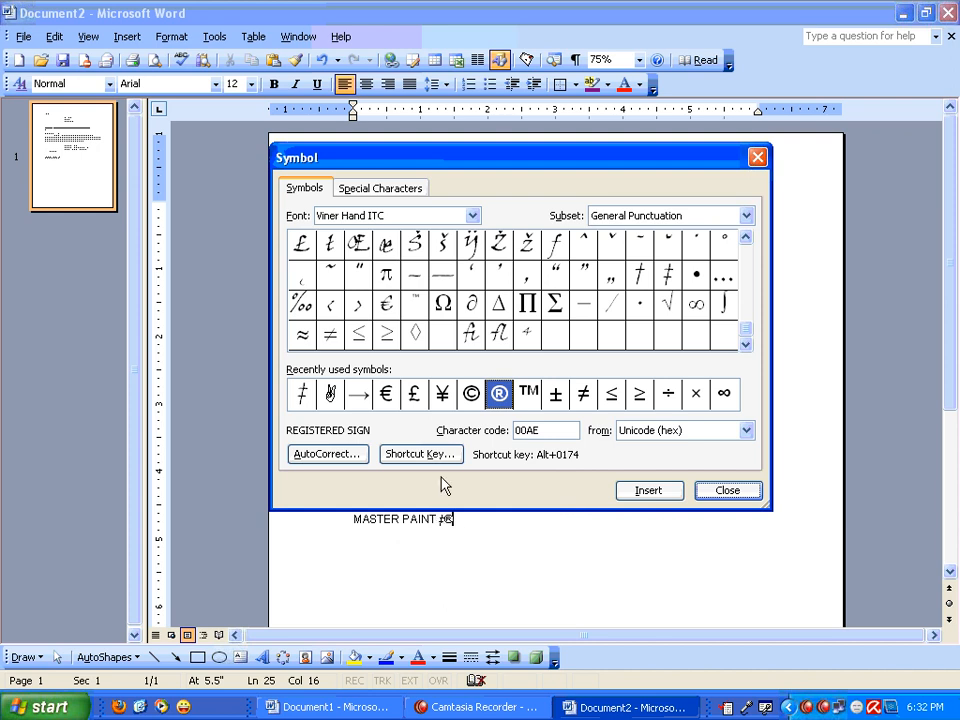
pyautogui.click(757, 157)
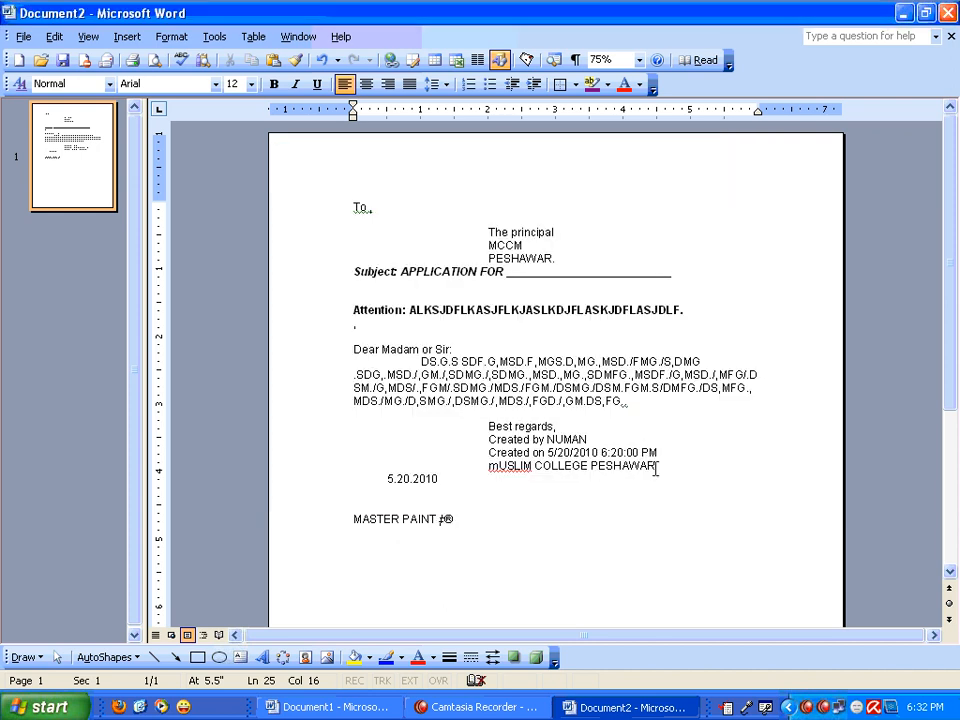
pyautogui.press('Return')
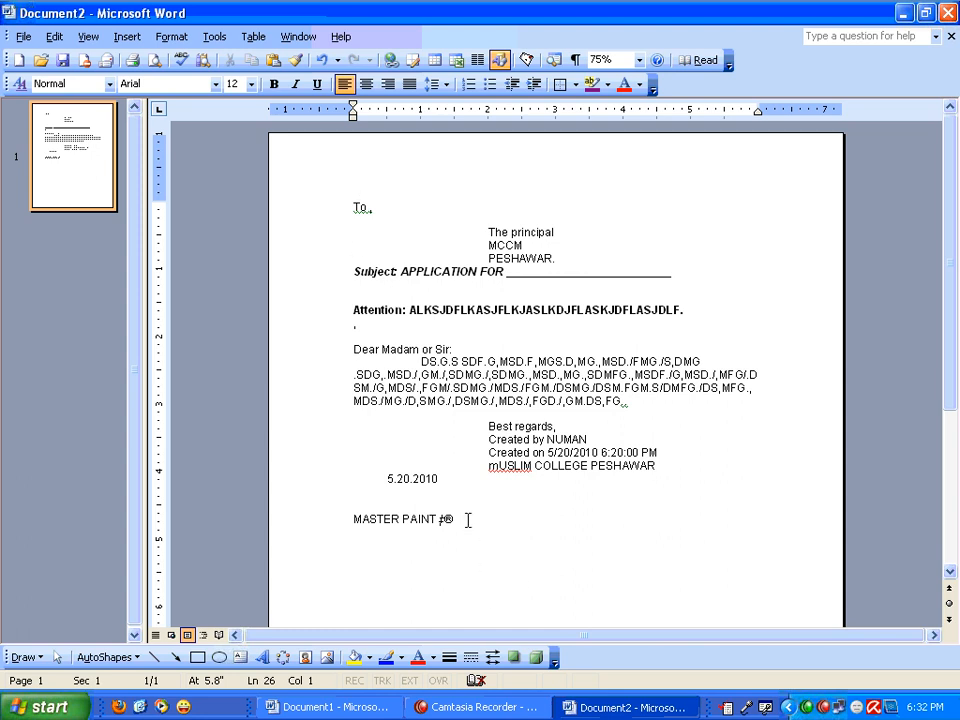
# Step: Open the keyboard shortcut settings for the recently used registered sign and remove its Alt+Ctrl+R shortcut
pyautogui.moveTo(457, 520); pyautogui.dragTo(447, 520)
pyautogui.click(396, 563)
pyautogui.click(127, 36)
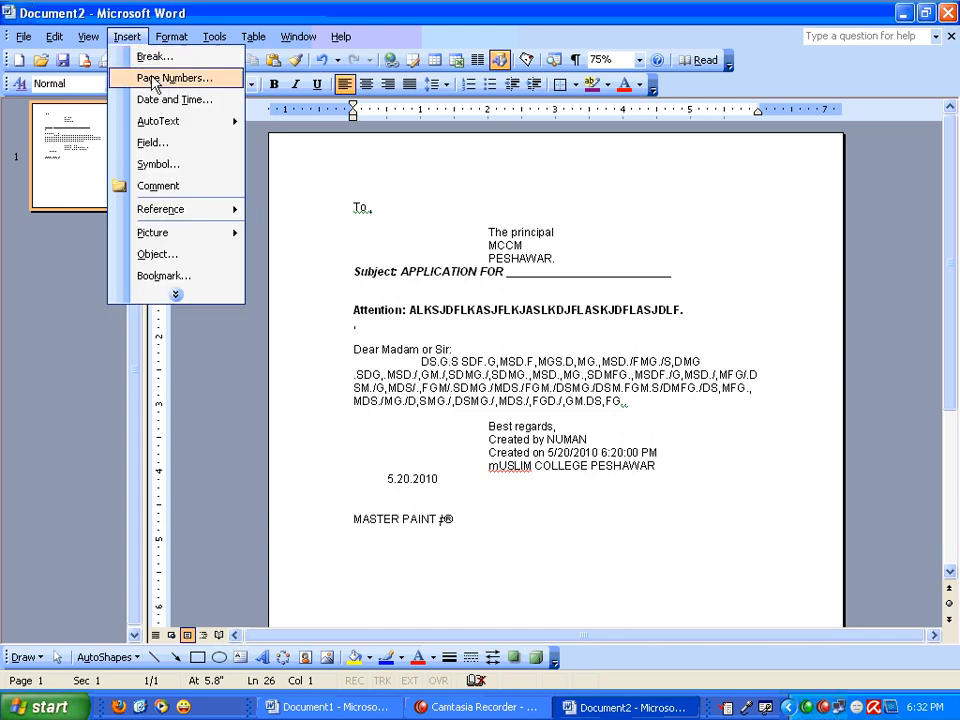
pyautogui.click(160, 164)
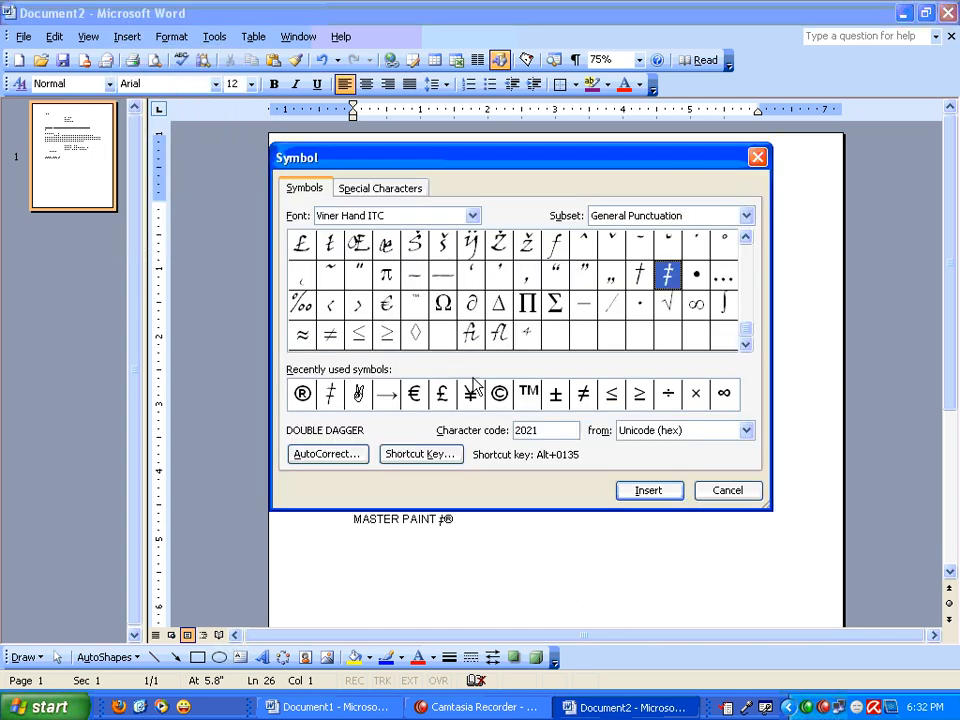
pyautogui.click(305, 396)
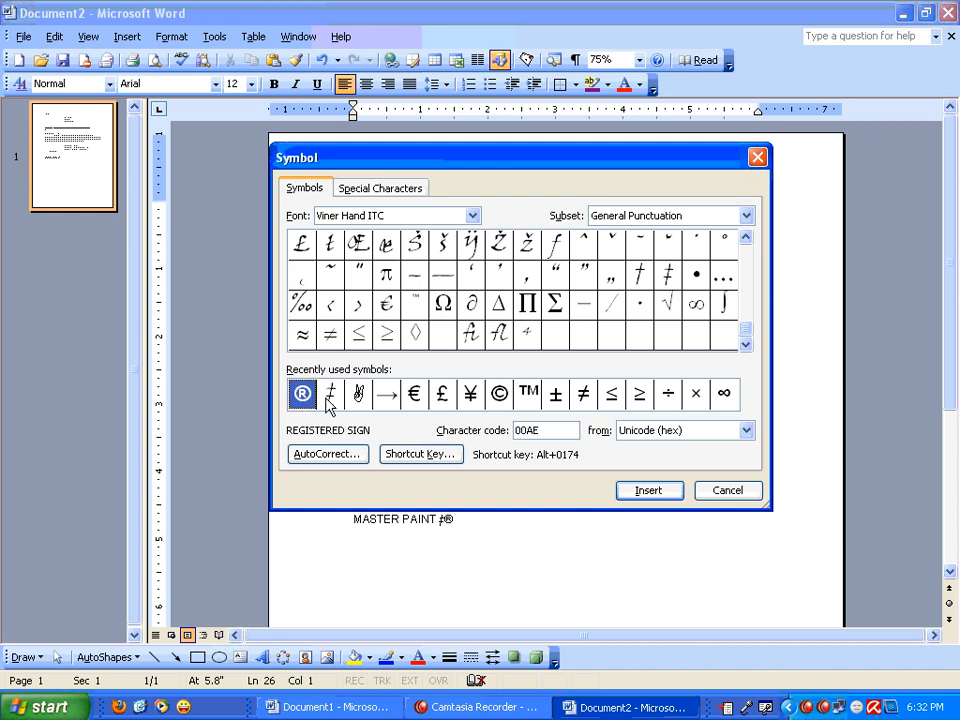
pyautogui.click(420, 455)
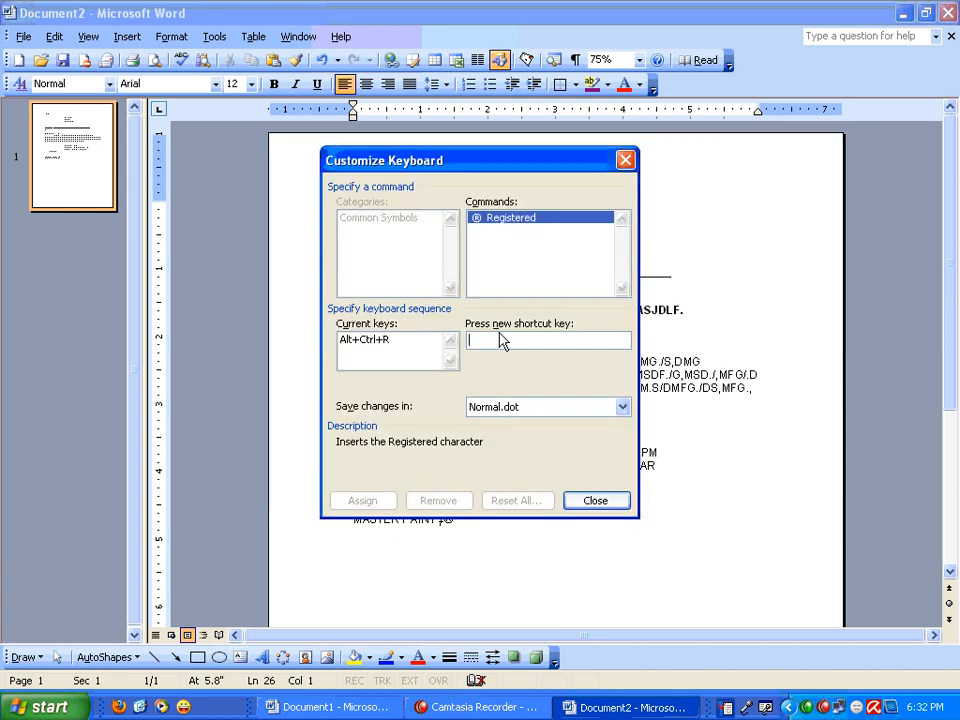
pyautogui.click(388, 342)
pyautogui.click(436, 501)
# Step: Assign Ctrl+Space as the registered sign's new shortcut, saved in Normal.dot, and return to the document
pyautogui.hotkey('ctrl', 'r')
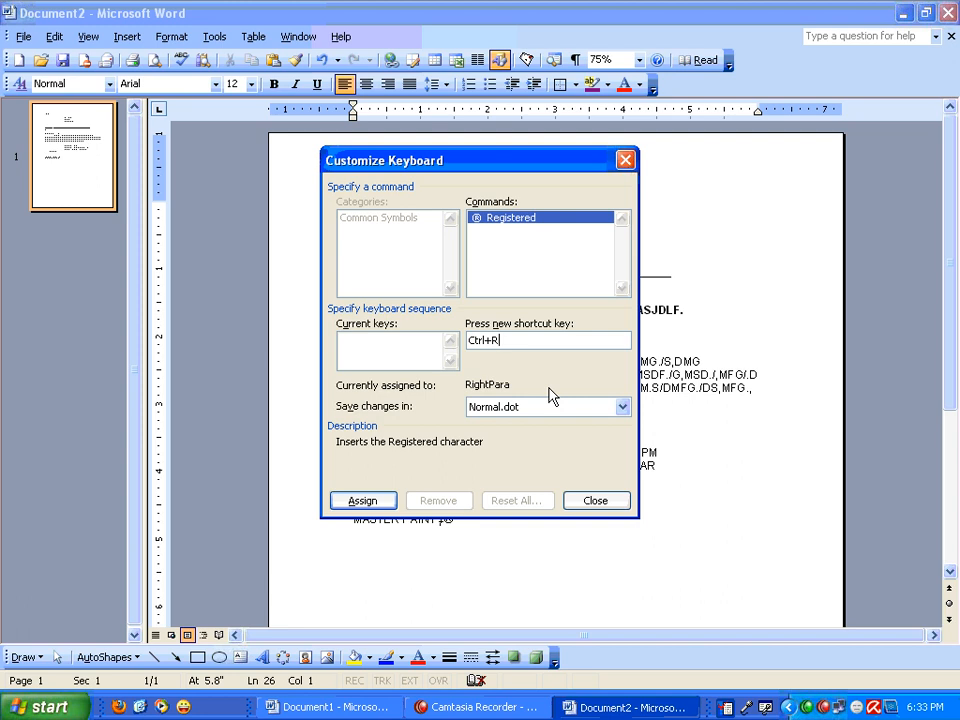
pyautogui.press('BackSpace')
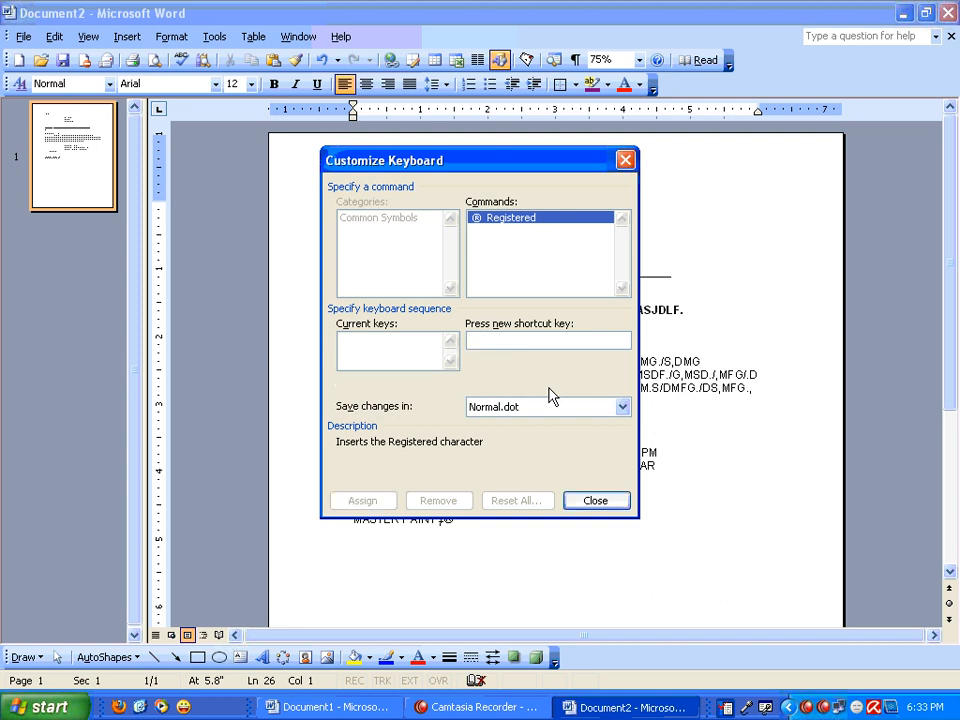
pyautogui.hotkey('ctrl', 'space')
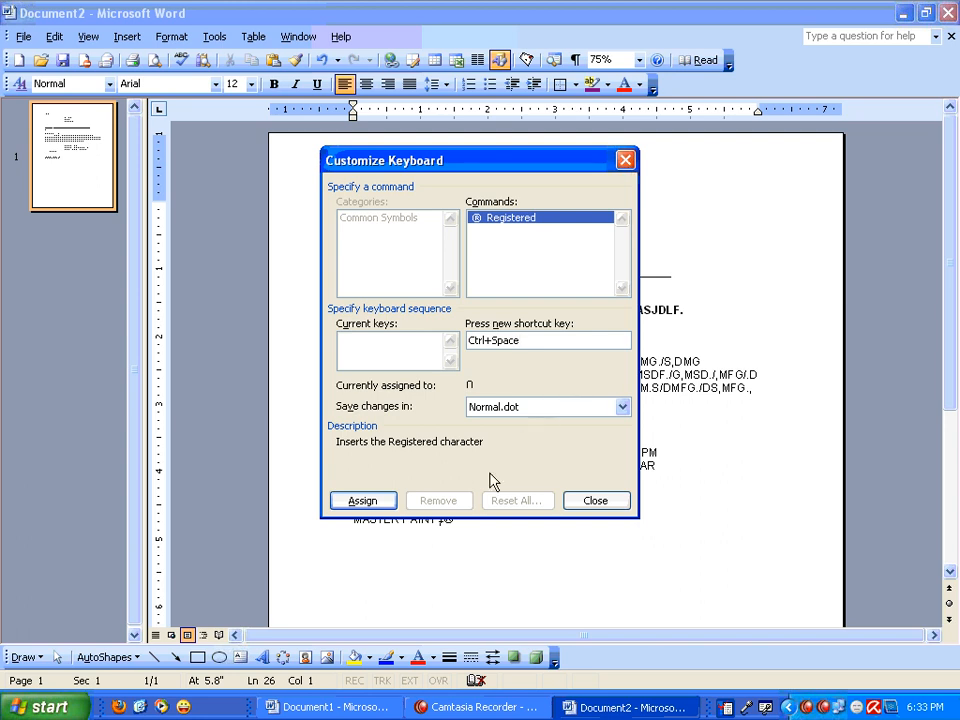
pyautogui.click(385, 503)
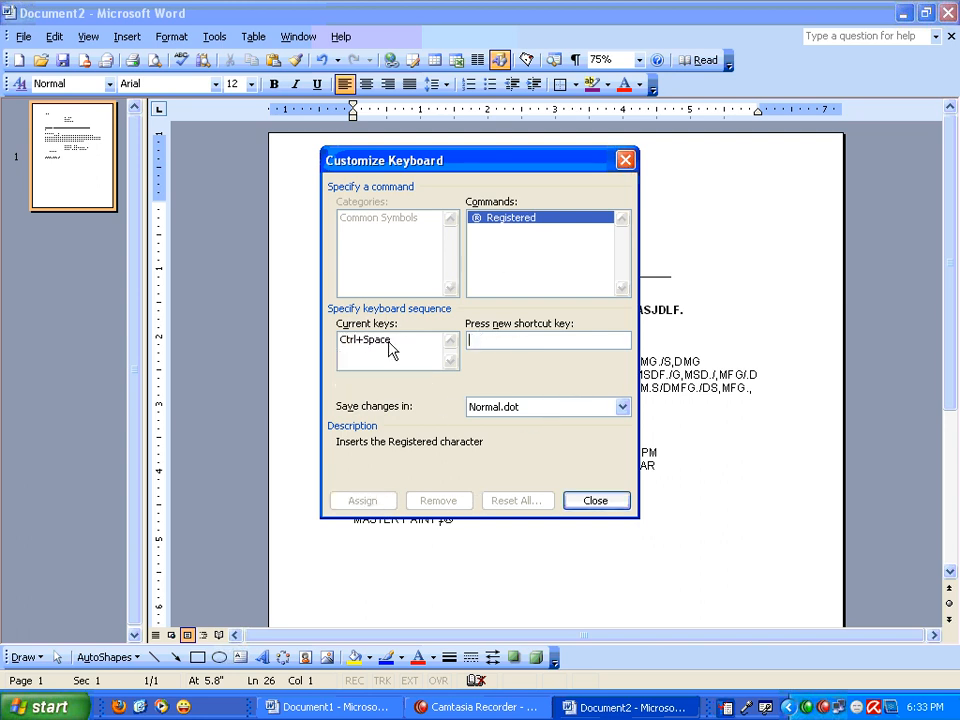
pyautogui.click(617, 503)
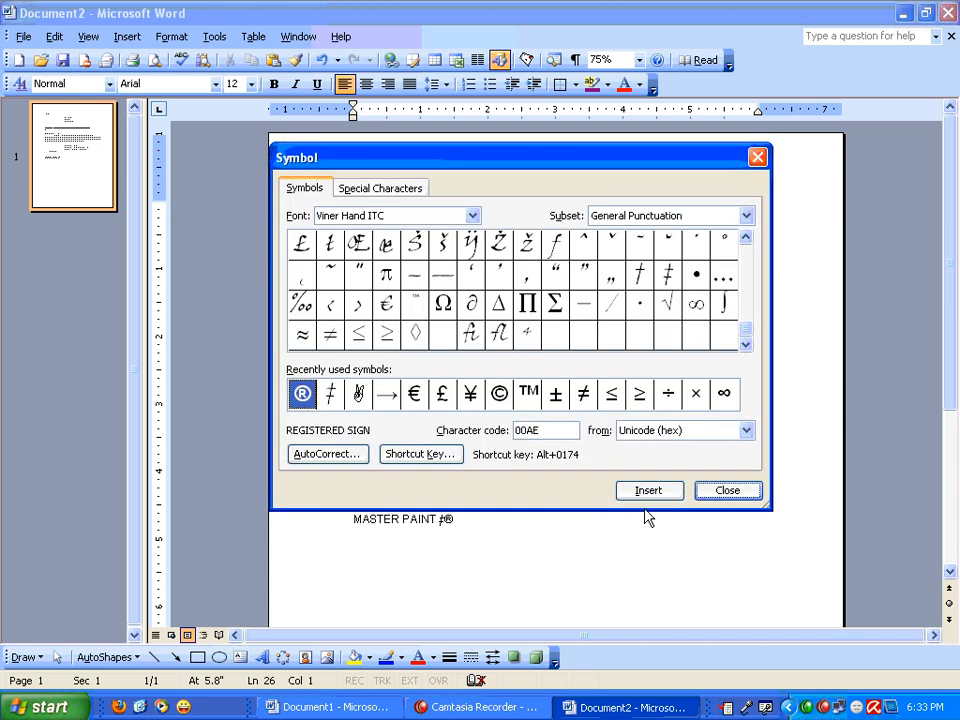
pyautogui.click(709, 491)
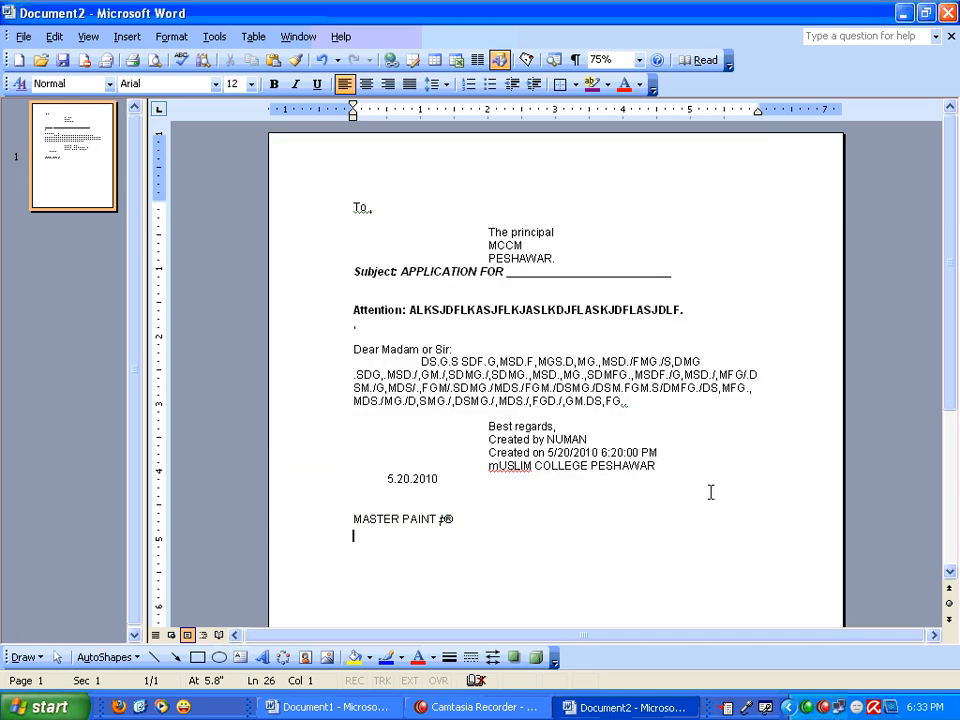
# Step: Write "MCCM" on the line below "MASTER PAINT" and add a registered sign with its assigned shortcut
pyautogui.write('MCCM')
pyautogui.hotkey('ctrl', 'alt', 'r')
# Step: Open the AutoCorrect settings for the registered sign from the recently used symbols
pyautogui.click(127, 36)
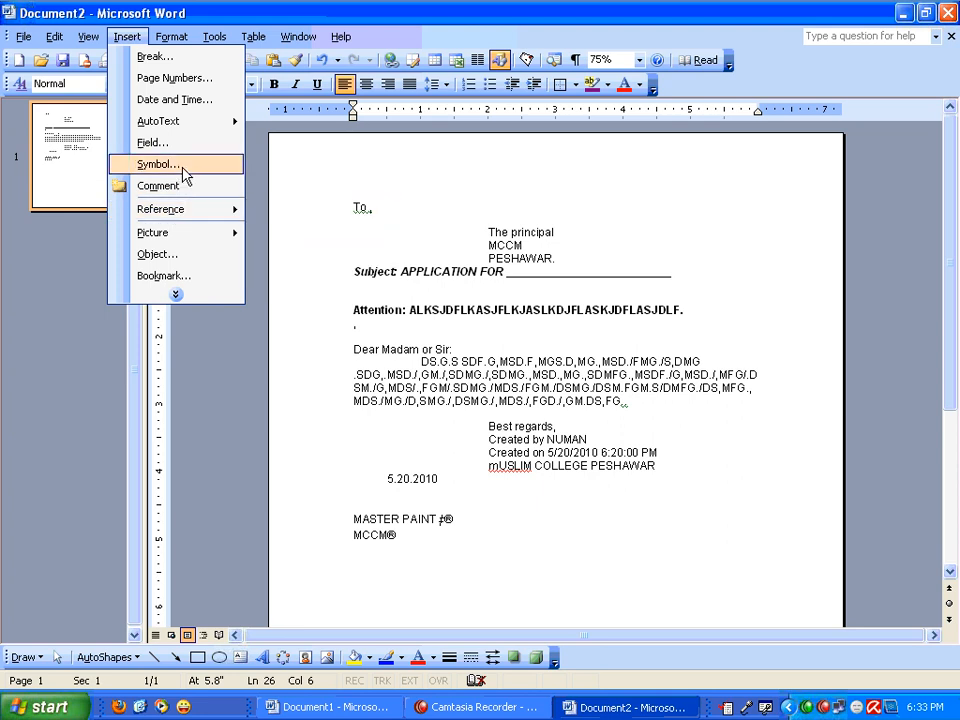
pyautogui.moveTo(216, 34)
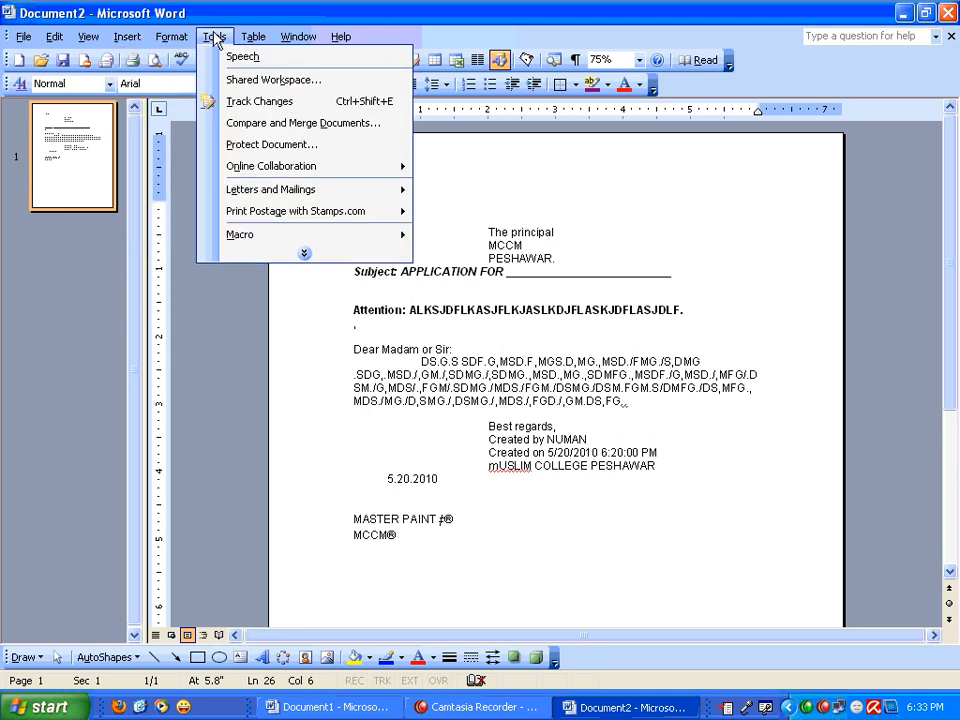
pyautogui.click(305, 255)
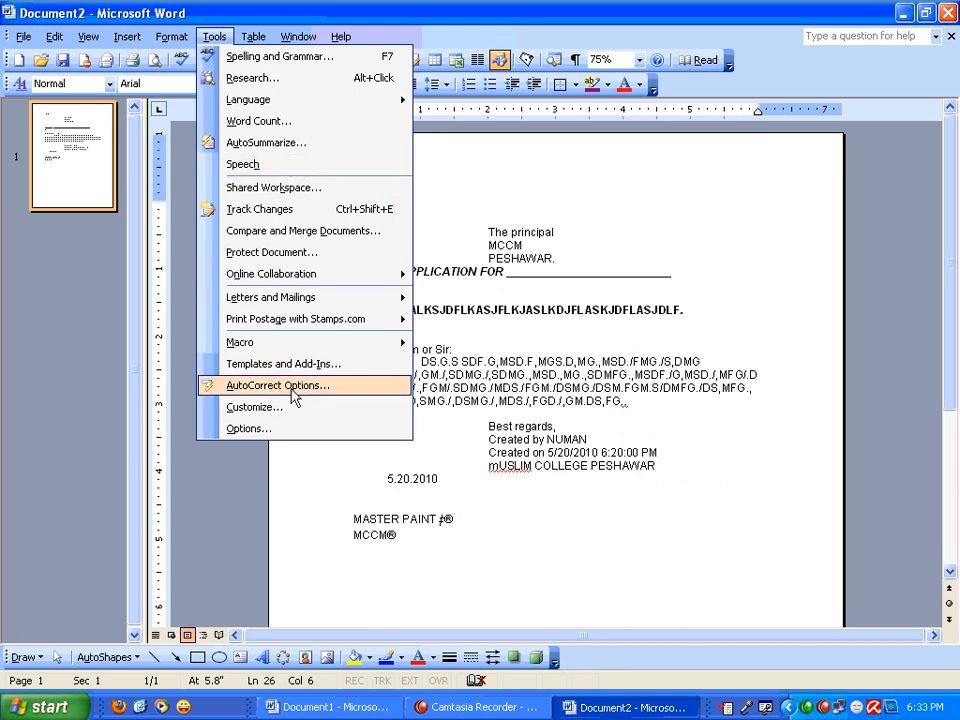
pyautogui.moveTo(172, 36)
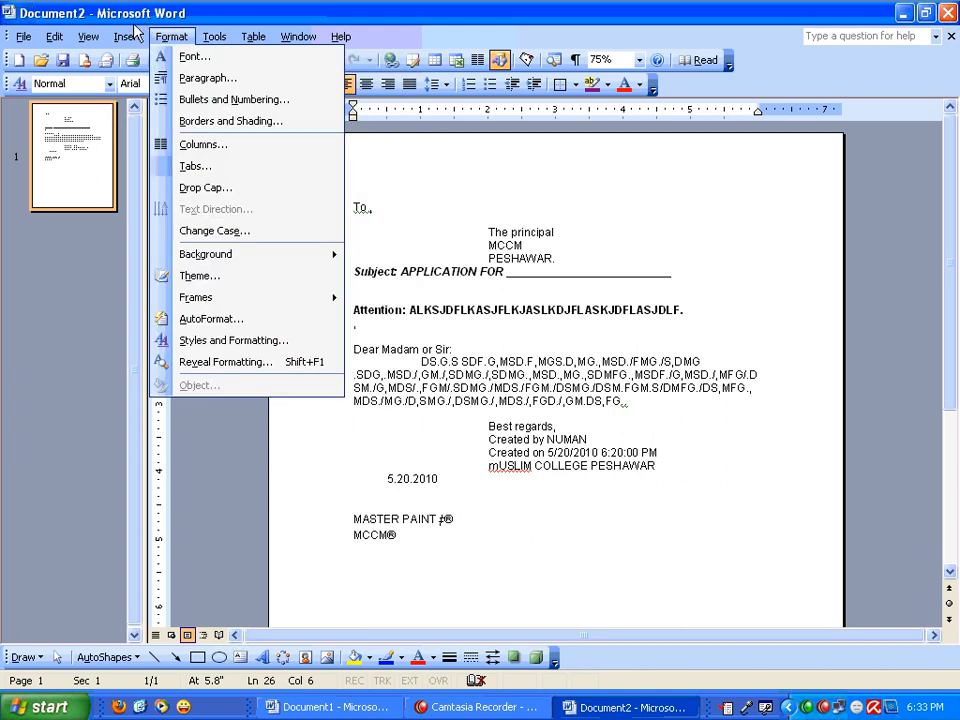
pyautogui.moveTo(127, 36)
pyautogui.click(150, 165)
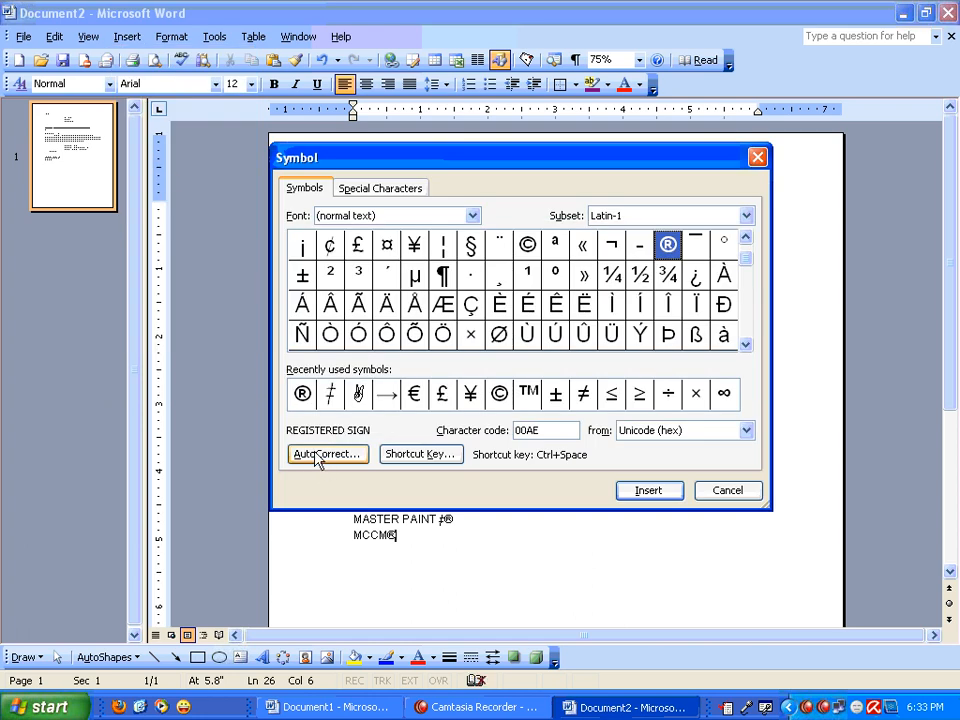
pyautogui.click(303, 393)
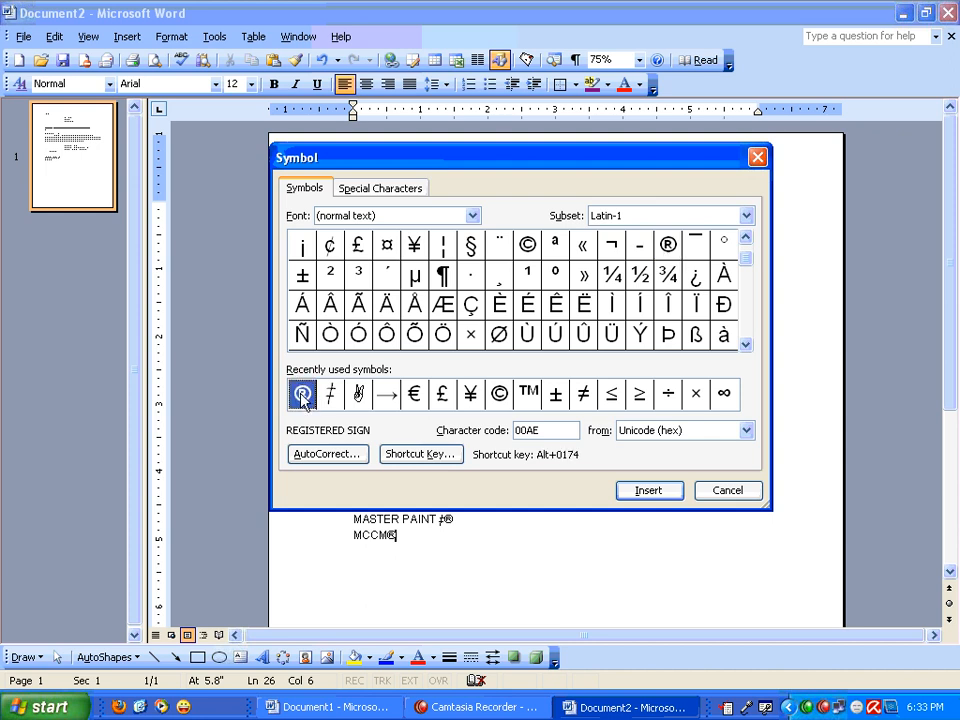
pyautogui.click(340, 456)
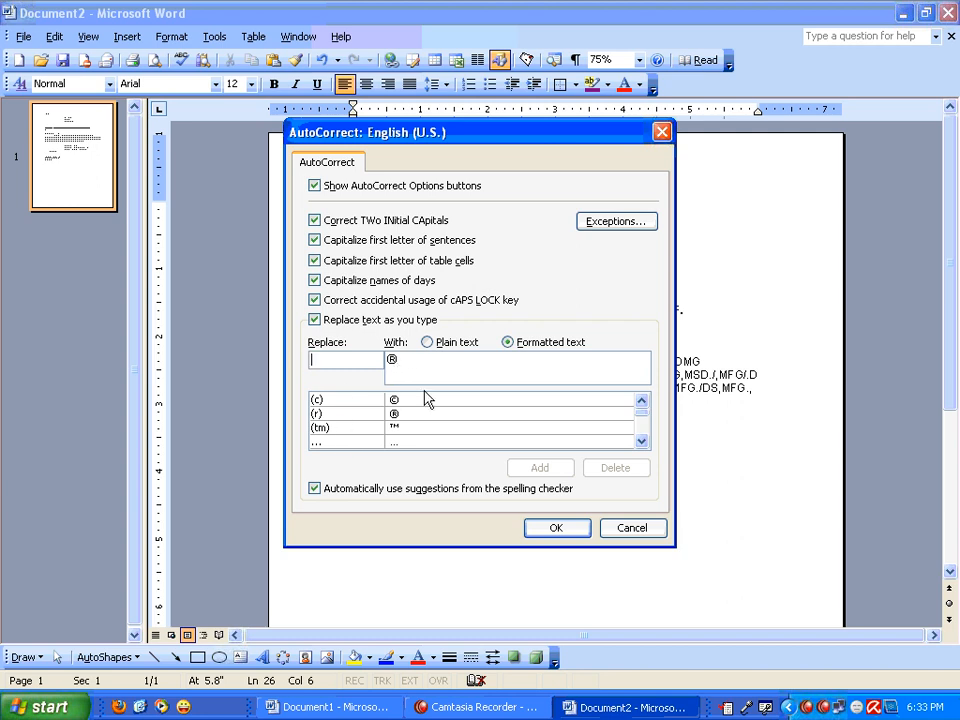
# Step: Set AutoCorrect to replace "(r)" with the formatted registered sign, overwriting the existing entry, and return to the document
pyautogui.write('(')
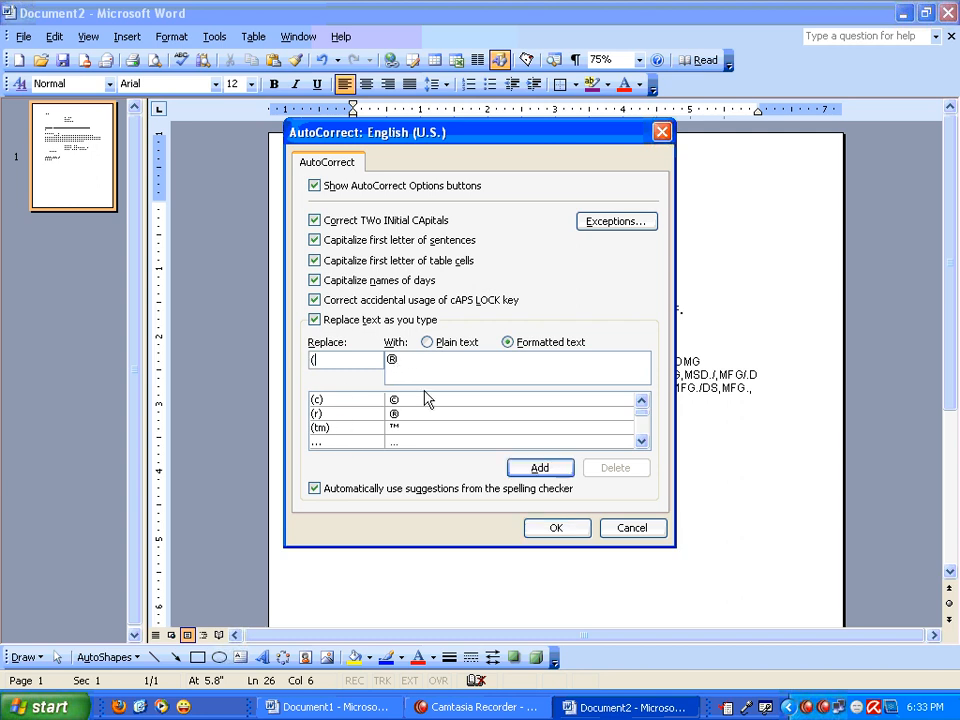
pyautogui.write('R')
pyautogui.press('BackSpace')
pyautogui.write('r)')
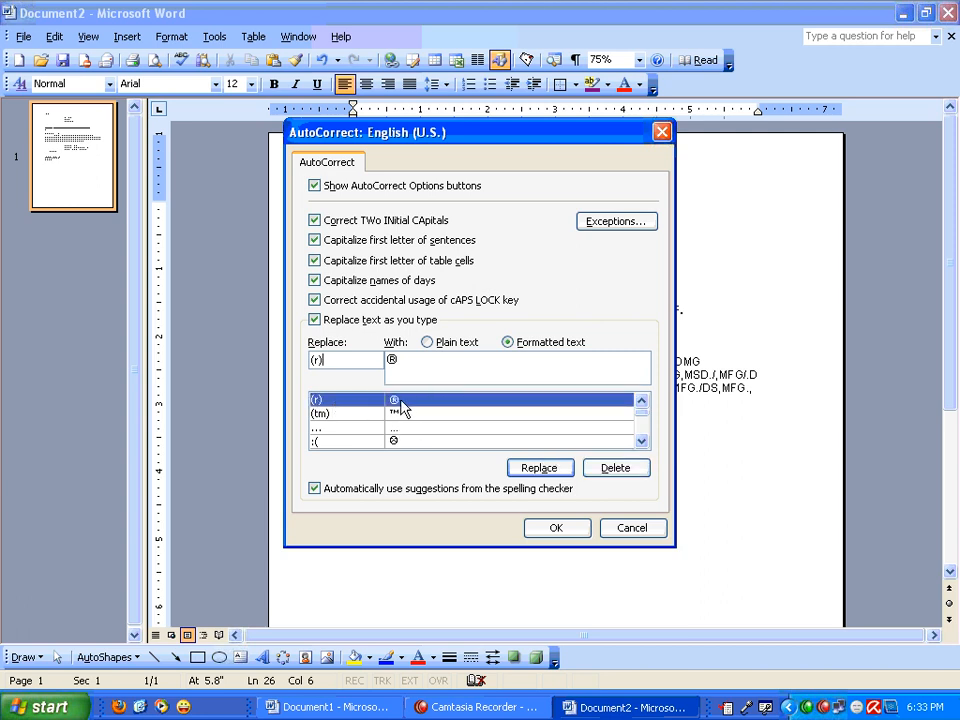
pyautogui.click(538, 468)
pyautogui.click(450, 410)
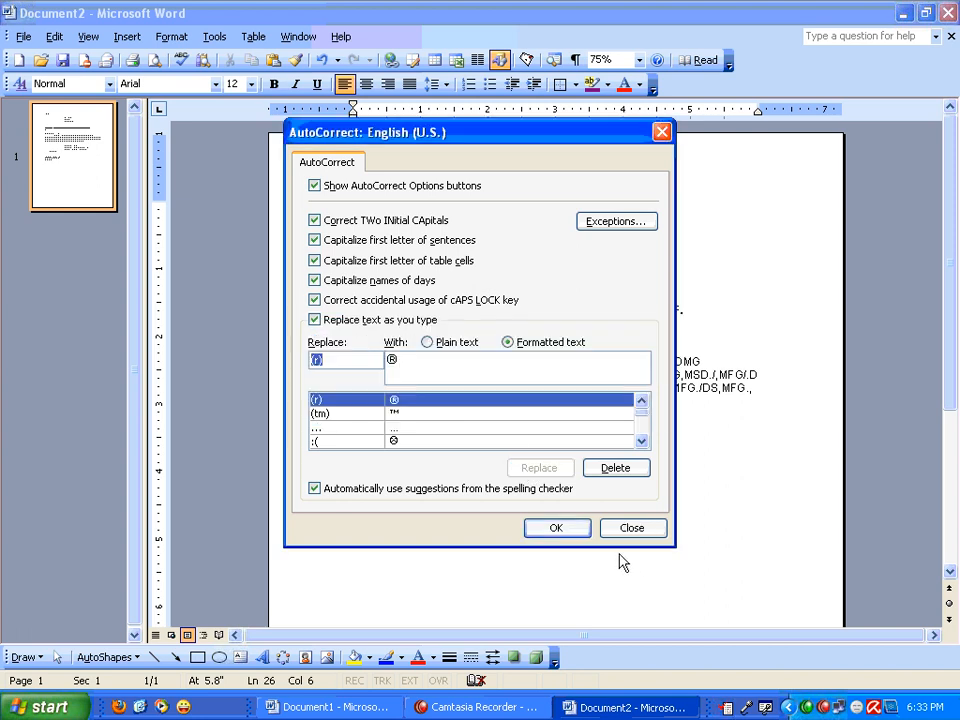
pyautogui.click(630, 528)
pyautogui.click(727, 490)
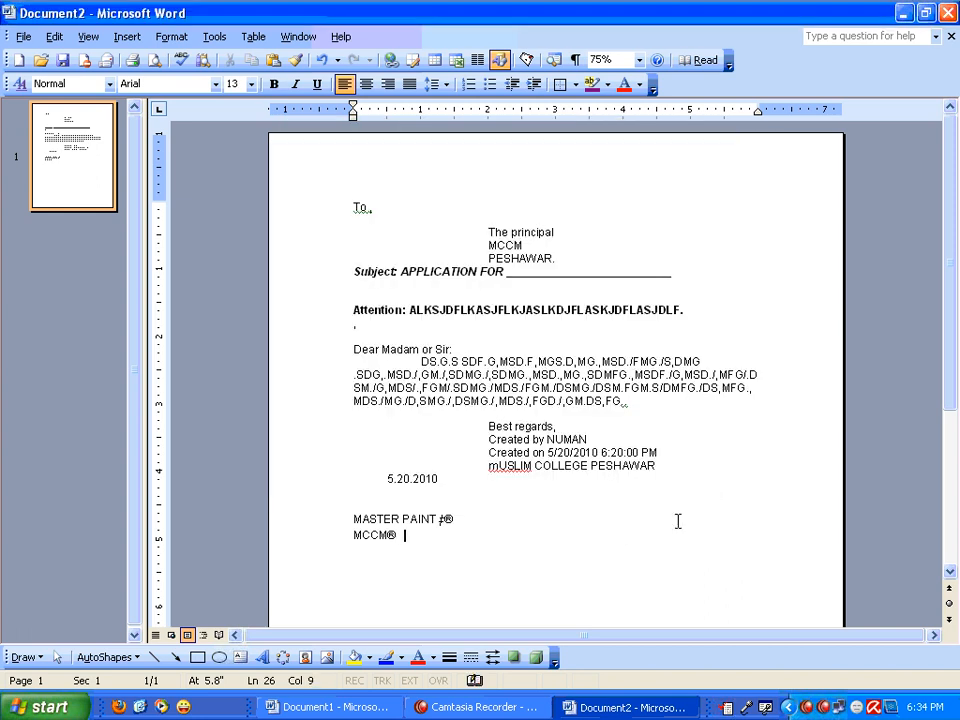
# Step: Increase the font size at the end of the "MCCM®" line to 119
pyautogui.hotkey('ctrl', ']')
pyautogui.hotkey('ctrl', ']')
pyautogui.hotkey('ctrl', ']')
pyautogui.hotkey('ctrl', ']')
pyautogui.hotkey('ctrl', ']')
pyautogui.hotkey('ctrl', ']')
pyautogui.hotkey('ctrl', ']')
pyautogui.hotkey('ctrl', ']')
pyautogui.hotkey('ctrl', ']')
pyautogui.hotkey('ctrl', ']')
pyautogui.hotkey('ctrl', ']')
pyautogui.hotkey('ctrl', ']')
pyautogui.hotkey('ctrl', ']')
pyautogui.hotkey('ctrl', ']')
pyautogui.hotkey('ctrl', ']')
pyautogui.hotkey('ctrl', ']')
pyautogui.hotkey('ctrl', ']')
pyautogui.hotkey('ctrl', ']')
pyautogui.hotkey('ctrl', ']')
pyautogui.hotkey('ctrl', ']')
pyautogui.hotkey('ctrl', ']')
pyautogui.hotkey('ctrl', ']')
pyautogui.hotkey('ctrl', ']')
pyautogui.hotkey('ctrl', ']')
pyautogui.hotkey('ctrl', ']')
pyautogui.hotkey('ctrl', ']')
pyautogui.hotkey('ctrl', ']')
pyautogui.hotkey('ctrl', ']')
pyautogui.hotkey('ctrl', ']')
pyautogui.hotkey('ctrl', ']')
pyautogui.hotkey('ctrl', ']')
pyautogui.hotkey('ctrl', ']')
pyautogui.hotkey('ctrl', ']')
pyautogui.hotkey('ctrl', ']')
pyautogui.hotkey('ctrl', ']')
pyautogui.hotkey('ctrl', ']')
pyautogui.hotkey('ctrl', ']')
pyautogui.hotkey('ctrl', ']')
pyautogui.hotkey('ctrl', ']')
pyautogui.hotkey('ctrl', ']')
pyautogui.hotkey('ctrl', ']')
# Step: Write "(R)" after "MCCM®" to produce a large registered sign through AutoCorrect, and start a new line
pyautogui.write('(')
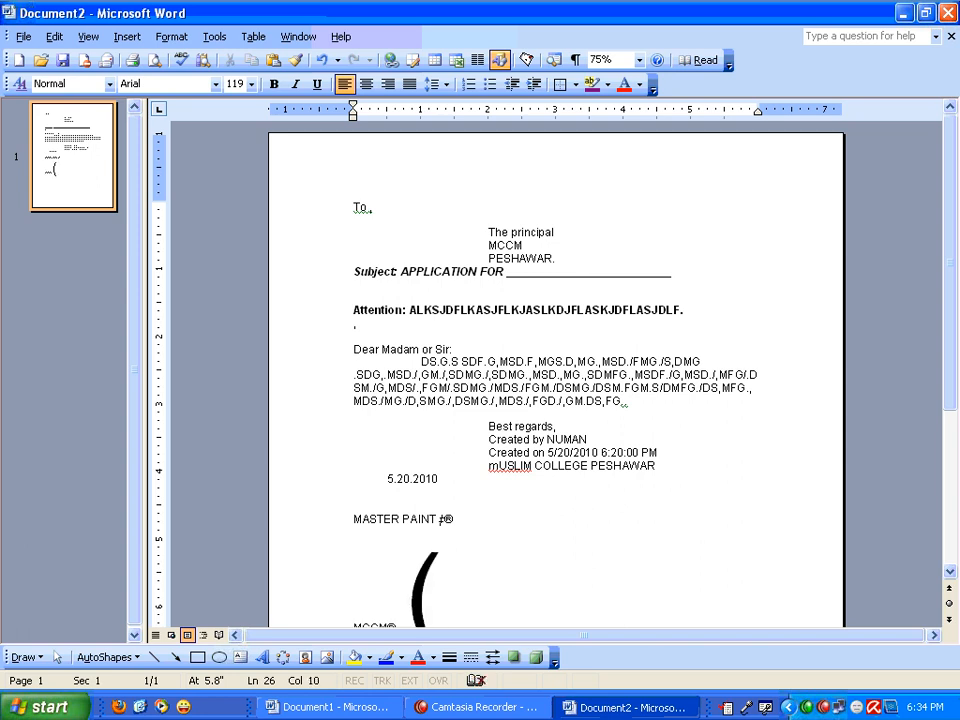
pyautogui.write('R')
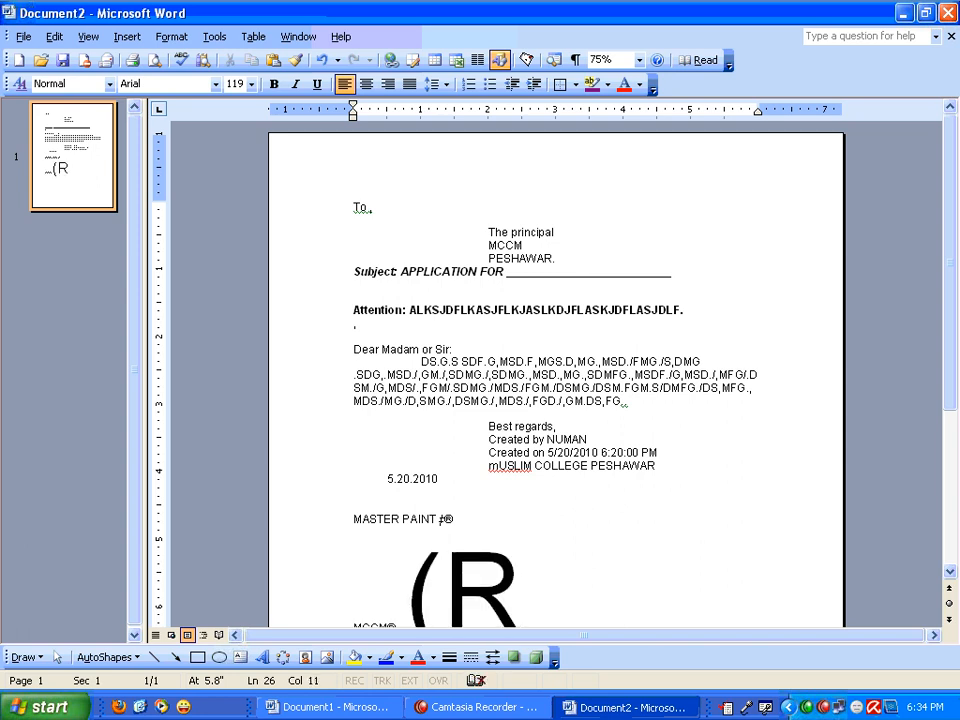
pyautogui.write(')')
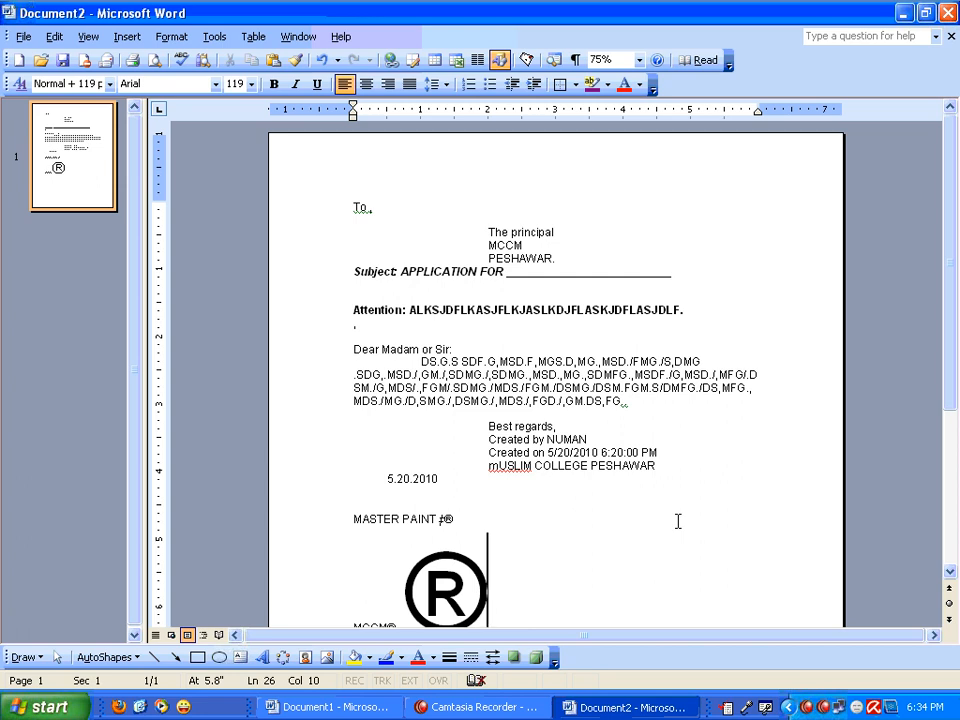
pyautogui.press('Return')
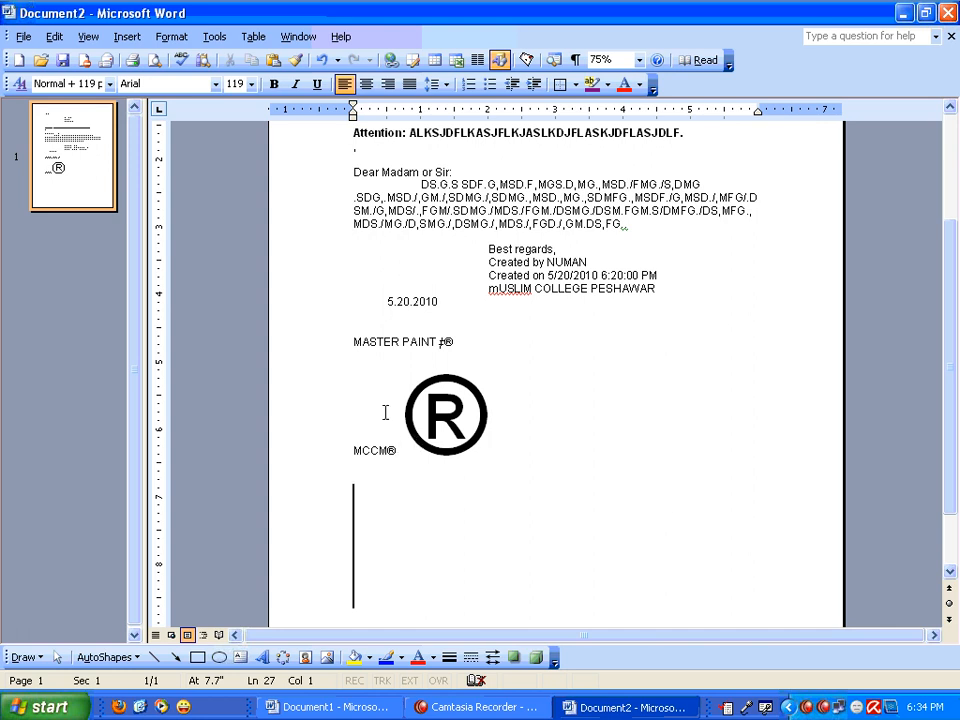
# Step: Select the text "MCCM" beside the large registered sign and insert a comment on it
pyautogui.click(127, 37)
pyautogui.click(197, 297)
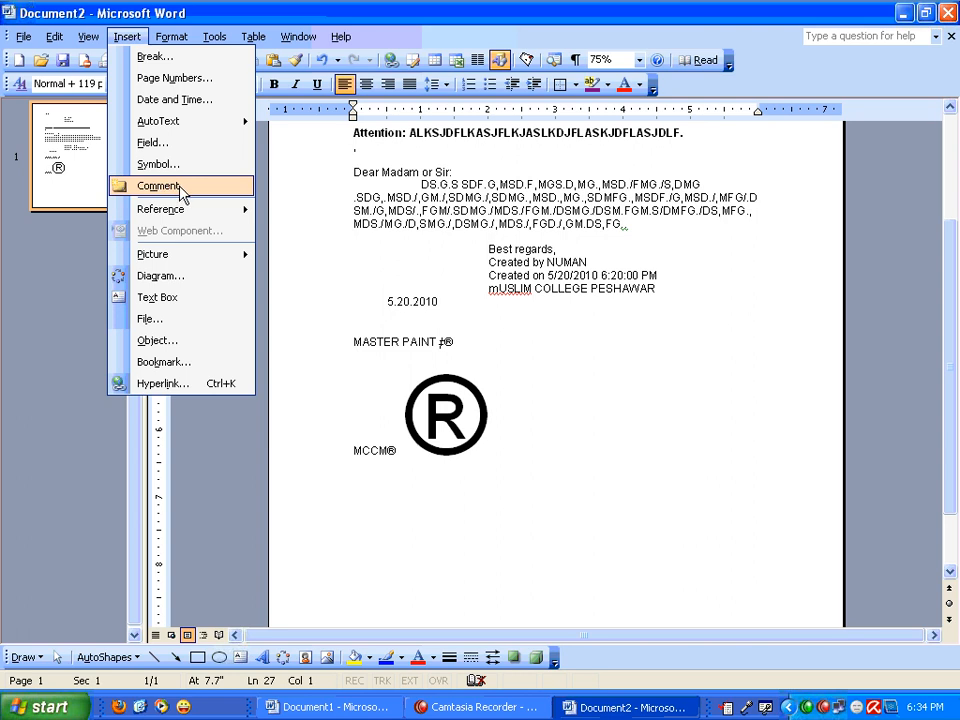
pyautogui.click(495, 316)
pyautogui.scroll(2, 475, 300)
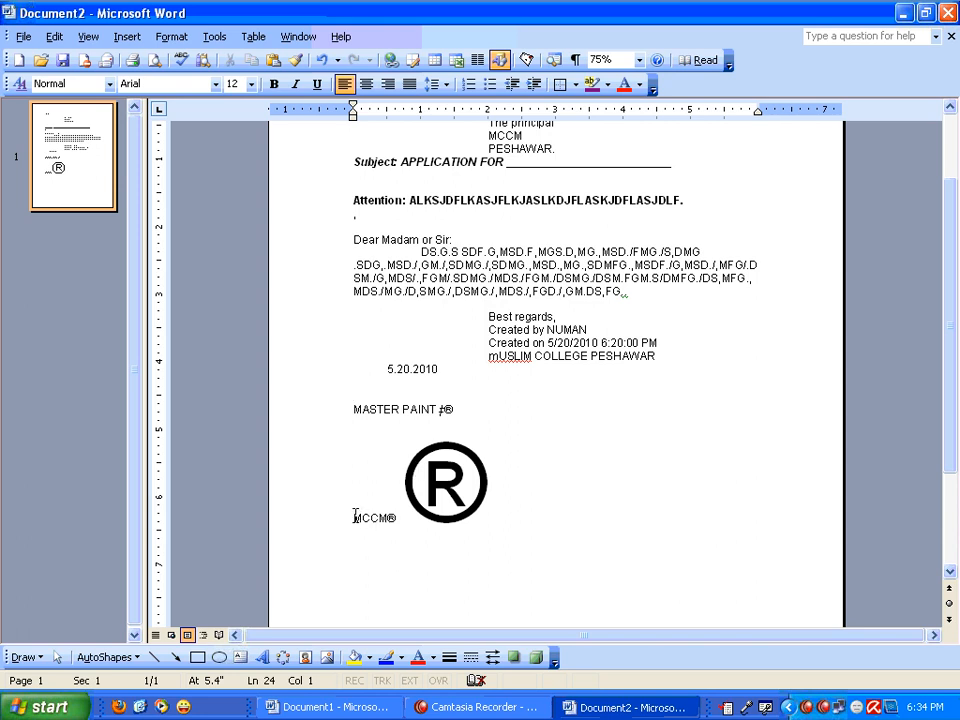
pyautogui.moveTo(355, 516); pyautogui.dragTo(389, 518)
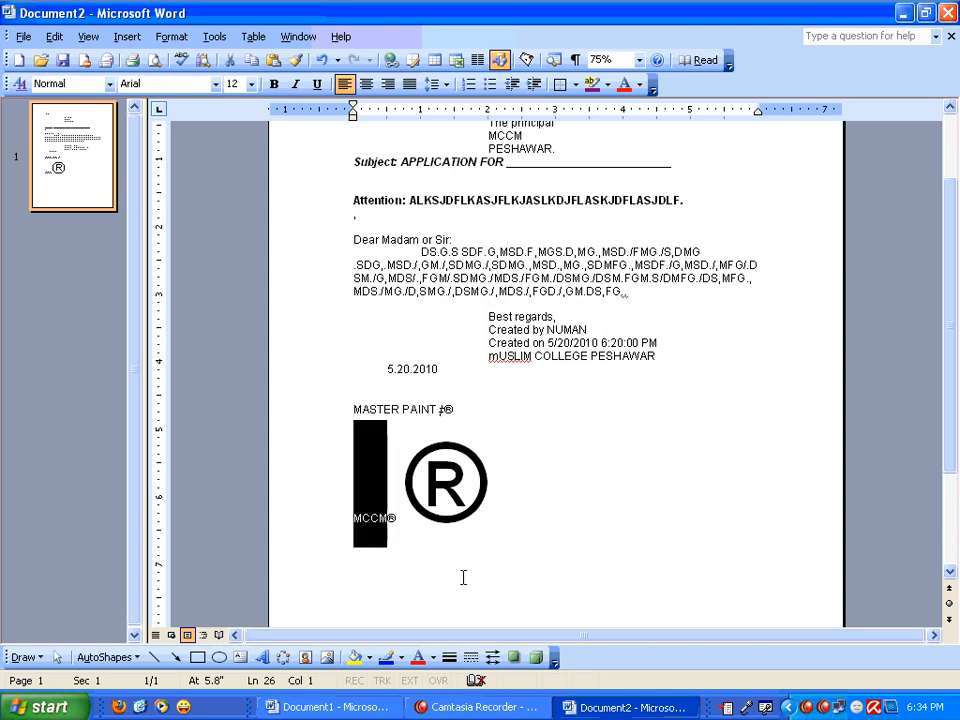
pyautogui.click(133, 41)
pyautogui.click(178, 186)
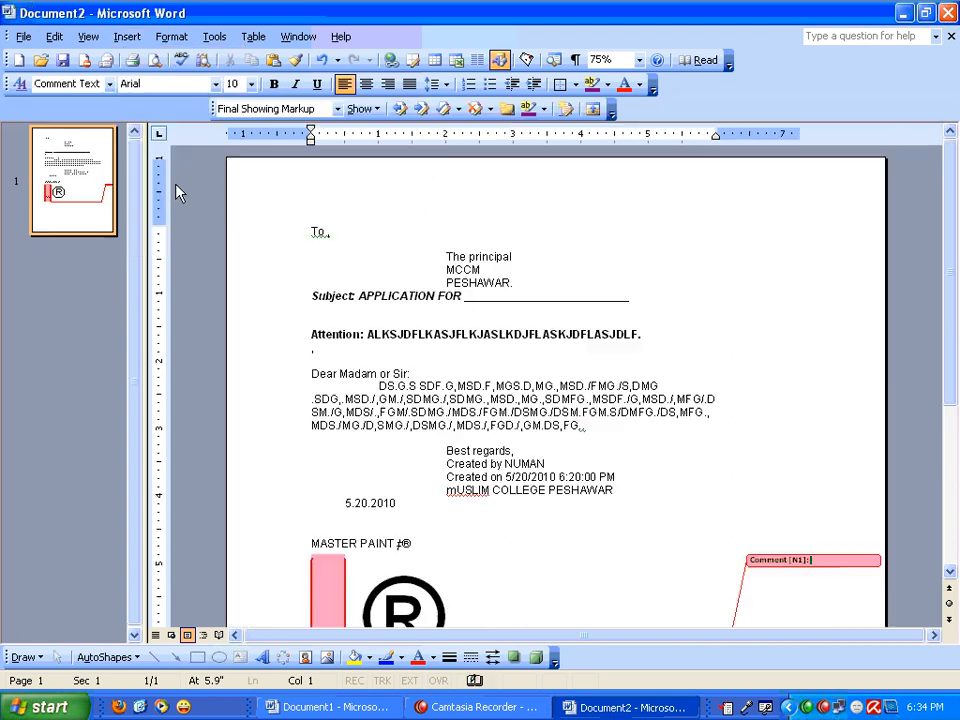
pyautogui.scroll(-3, 470, 400)
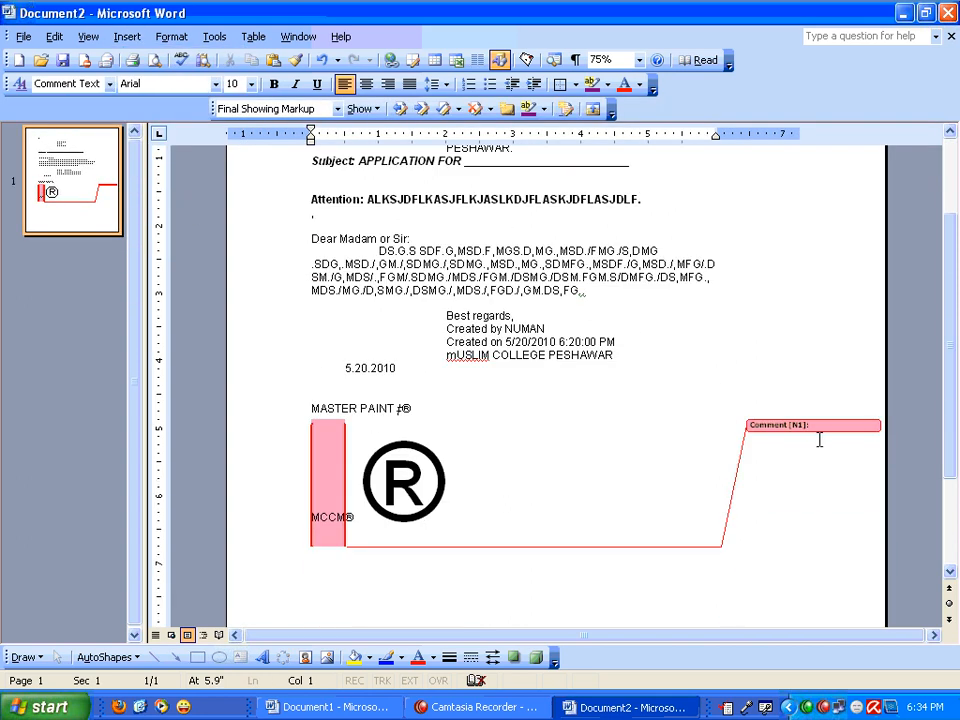
# Step: Write "Muslim college of commerce peshawar" as the text of the comment on "MCCM"
pyautogui.write('mU')
pyautogui.press('BackSpace')
pyautogui.press('BackSpace')
pyautogui.write('mUslim college ')
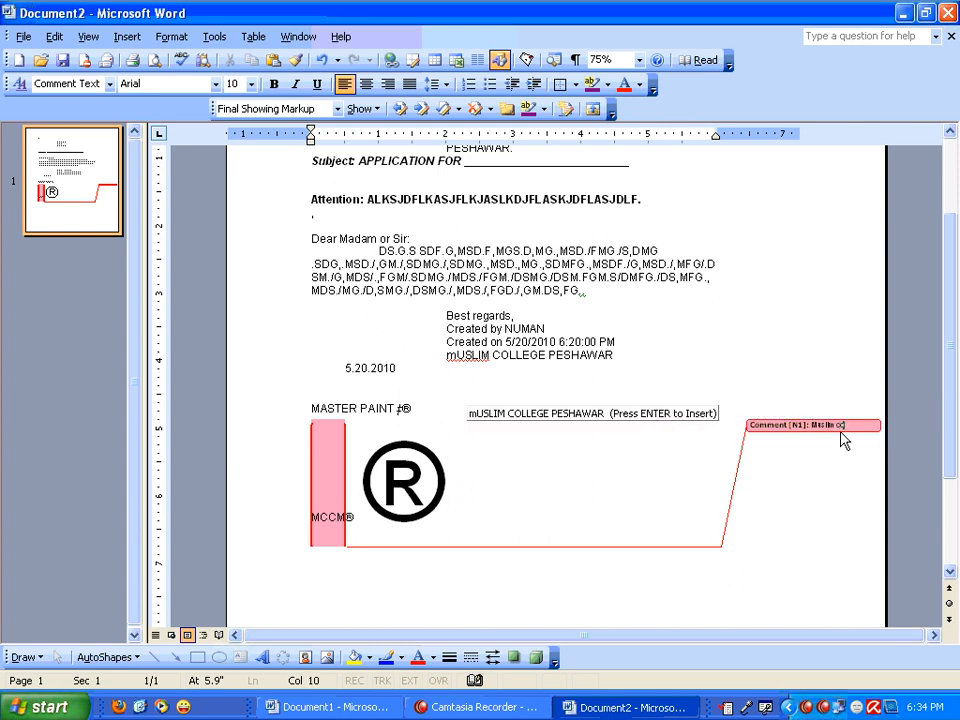
pyautogui.write('of')
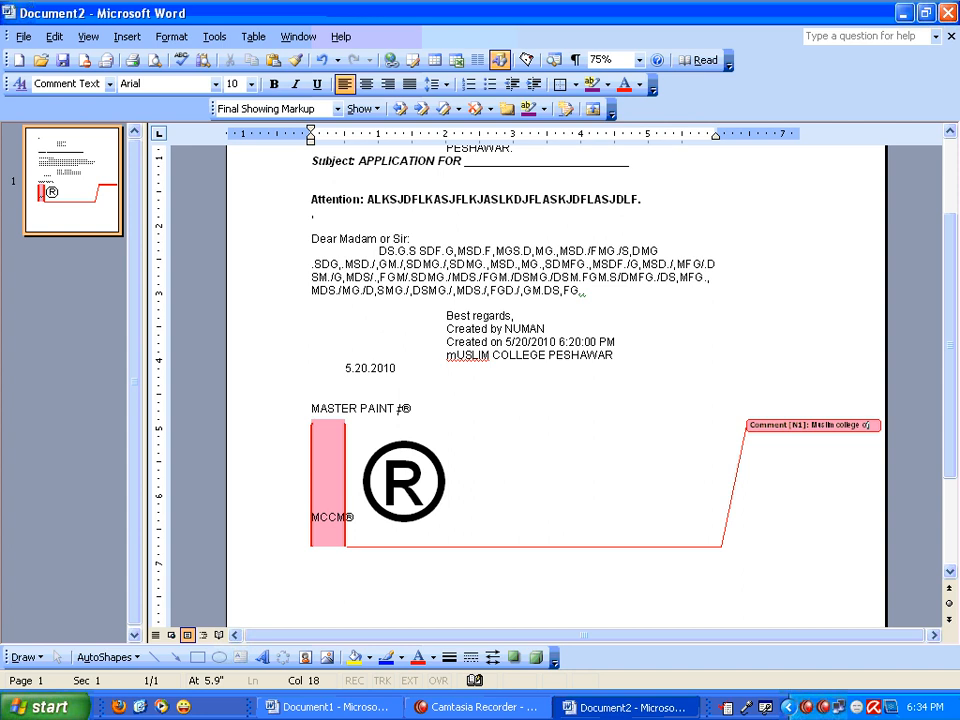
pyautogui.write(' commence ')
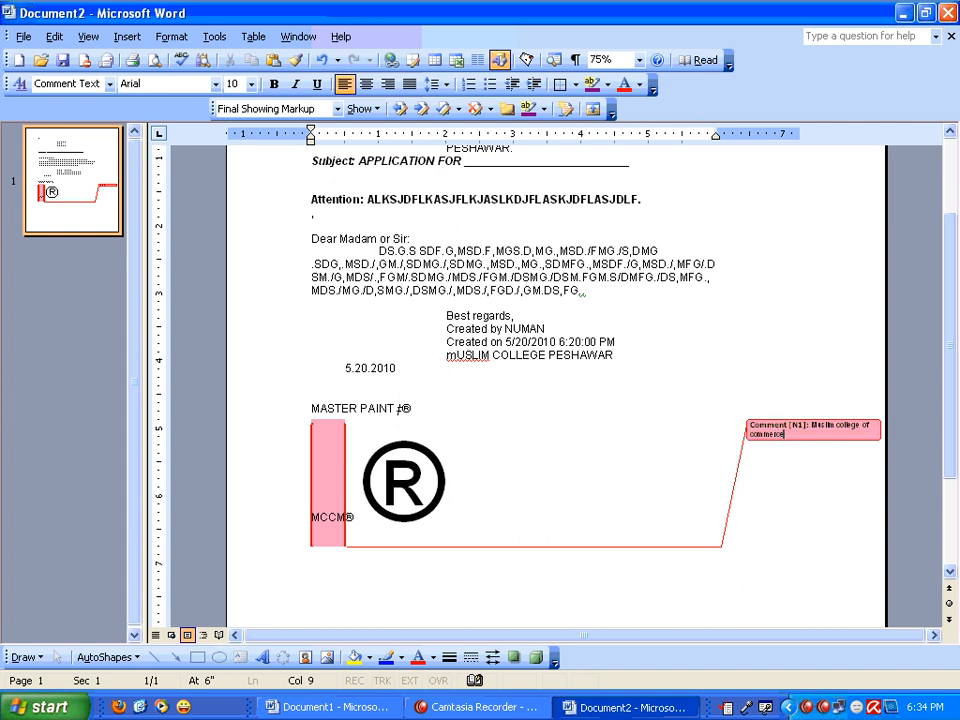
pyautogui.write('peshawar')
pyautogui.doubleClick(524, 328)
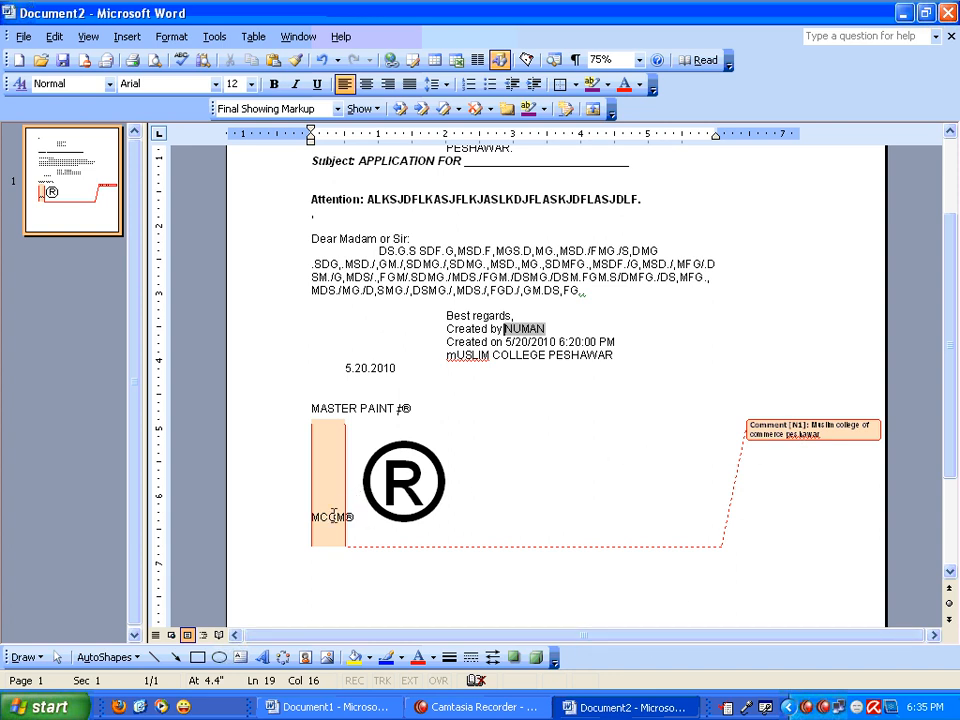
pyautogui.moveTo(333, 516)
pyautogui.click(636, 330)
pyautogui.scroll(3, 590, 440)
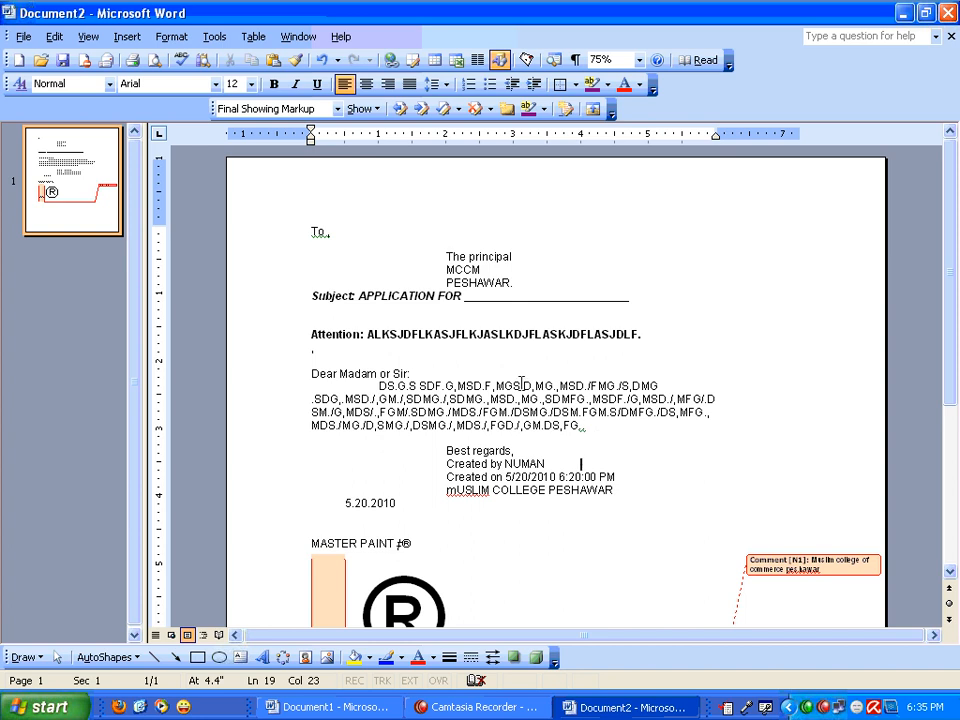
pyautogui.moveTo(397, 334); pyautogui.dragTo(455, 334)
pyautogui.hotkey('ctrl', 'b')
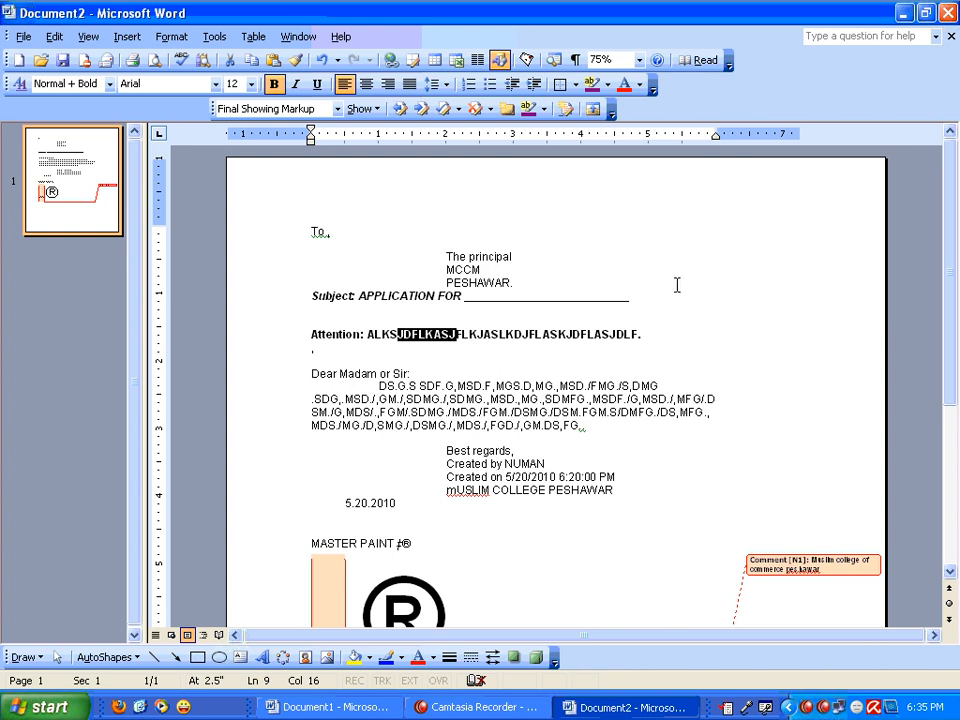
pyautogui.scroll(-2, 650, 305)
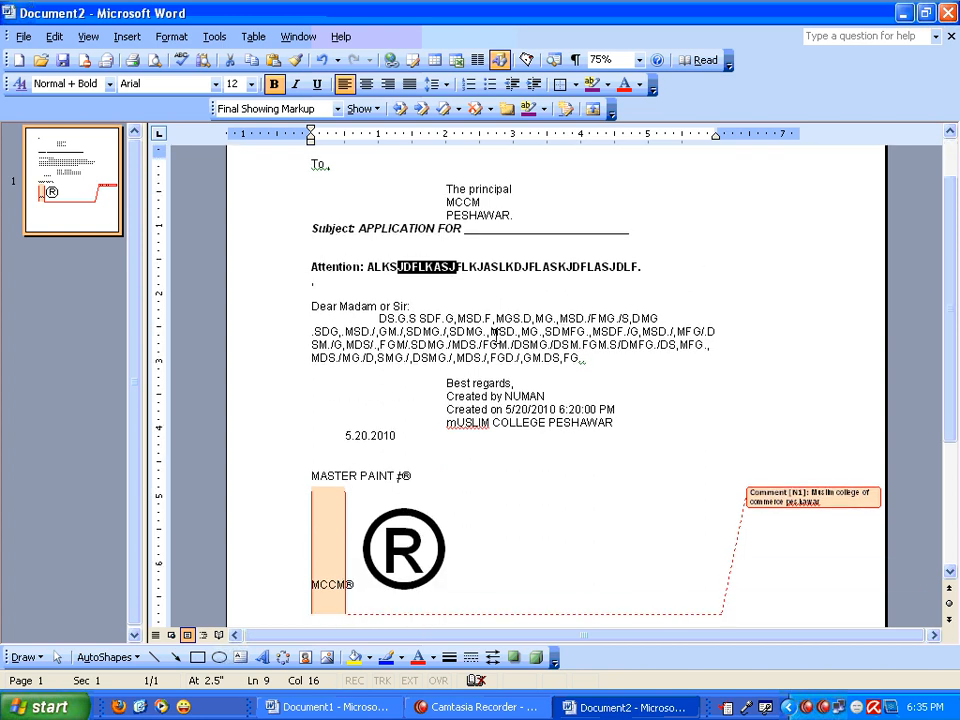
pyautogui.moveTo(490, 331); pyautogui.dragTo(543, 345)
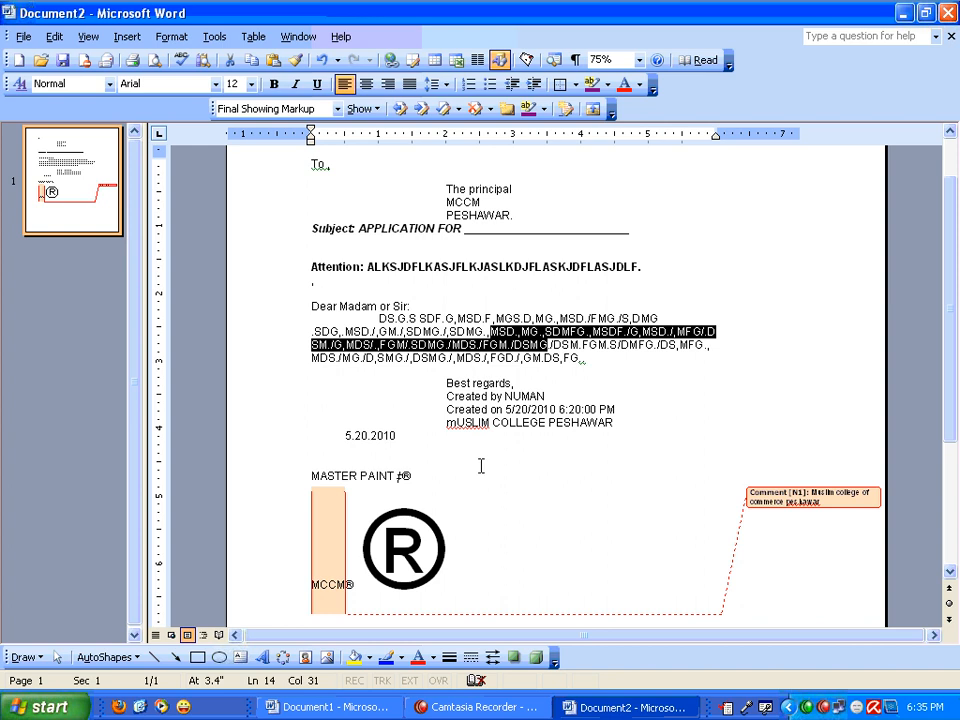
pyautogui.moveTo(480, 465); pyautogui.dragTo(510, 472)
pyautogui.scroll(1, 540, 503)
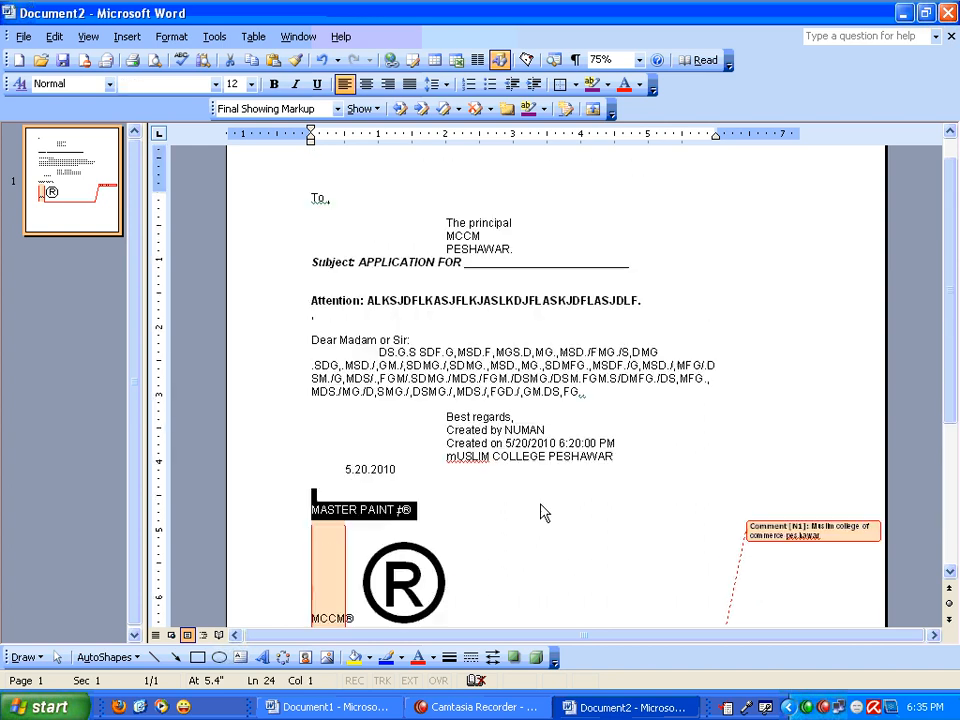
pyautogui.moveTo(448, 300); pyautogui.dragTo(501, 298)
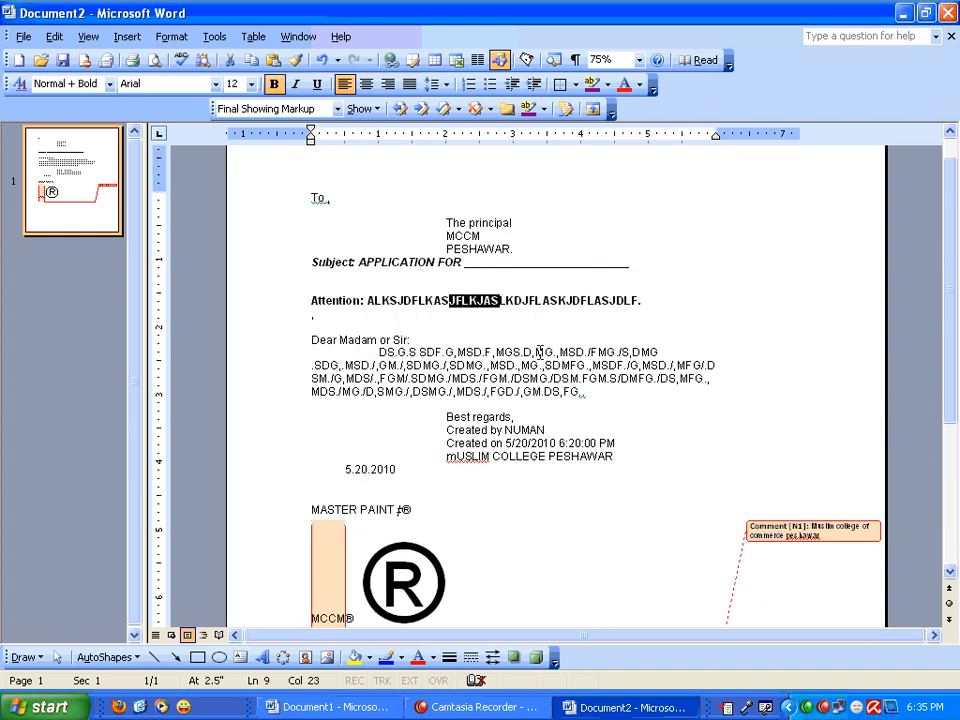